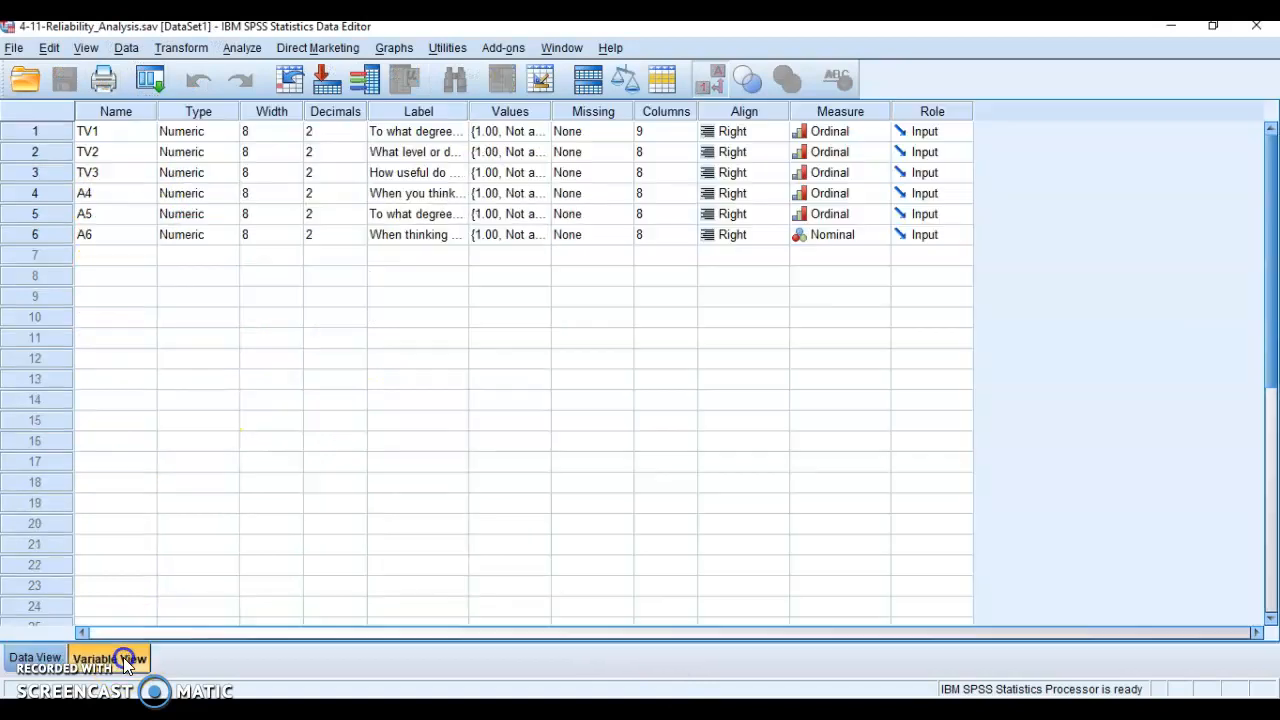
Widen the Label column to show the question texts and set the measure of variable A6 to Ordinal.
left_click_drag(470, 110, 745, 205)
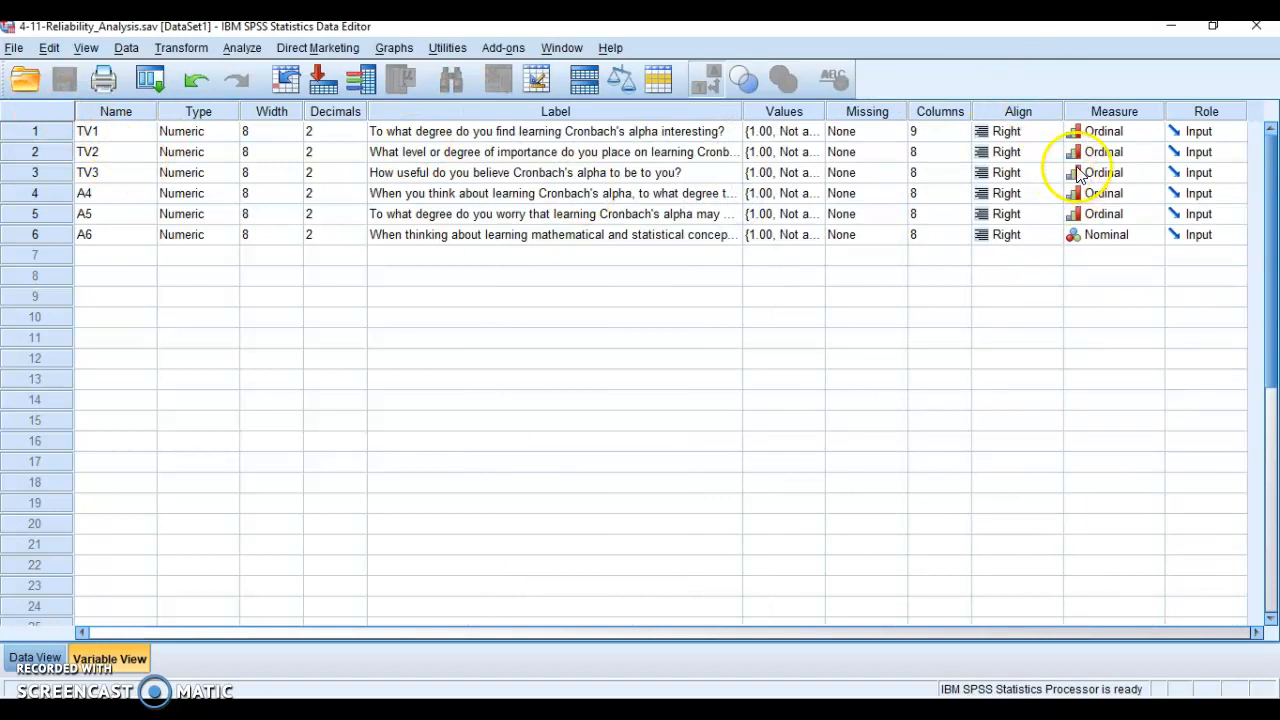
left_click(1105, 238)
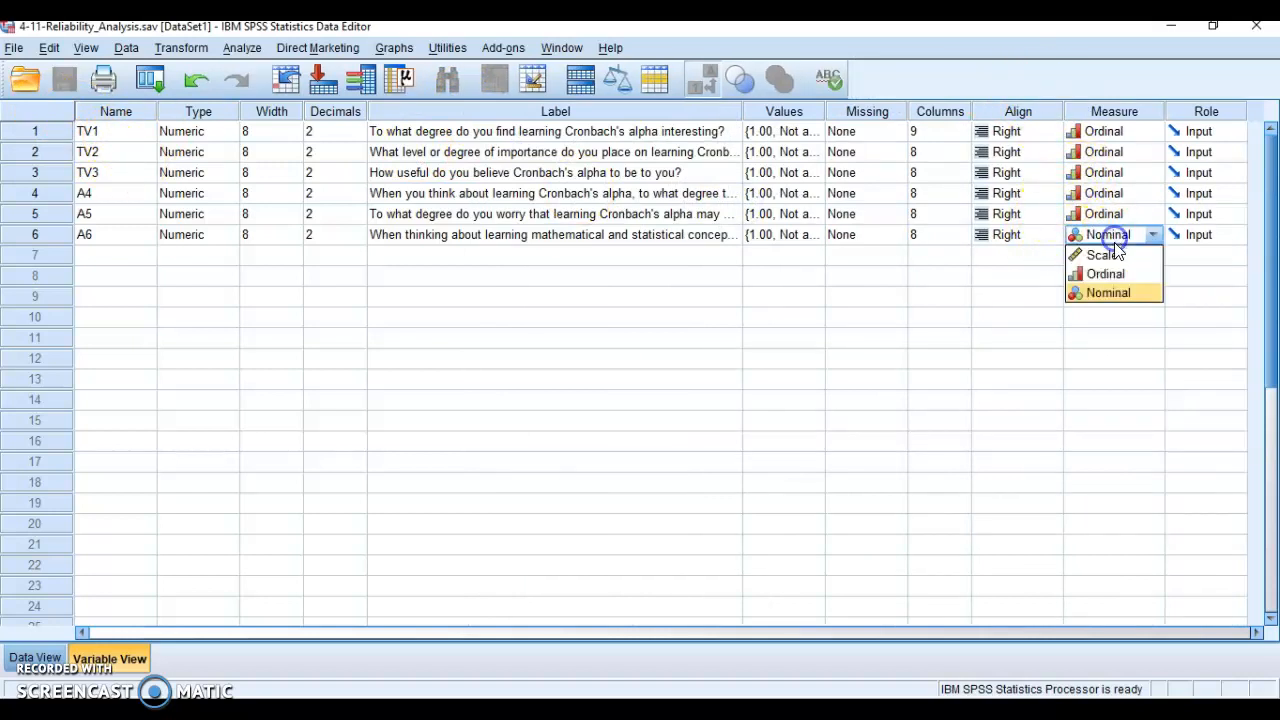
left_click(1112, 274)
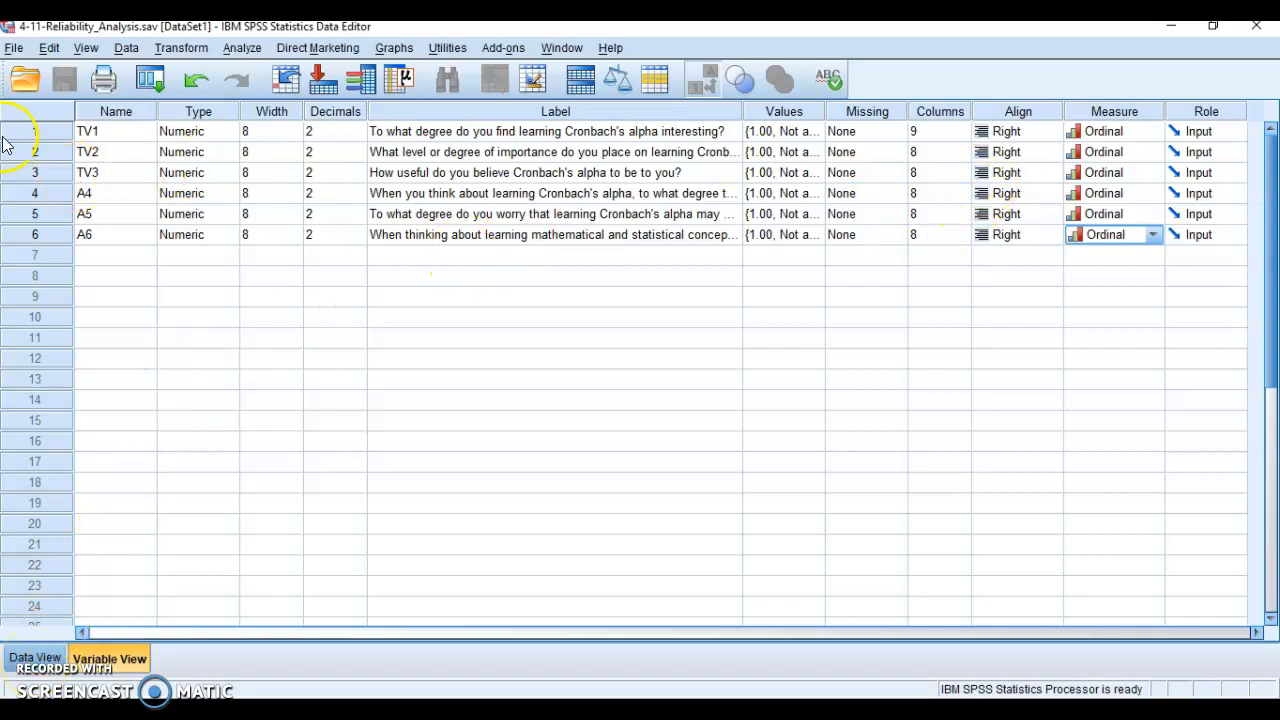
left_click_drag(22, 135, 33, 178)
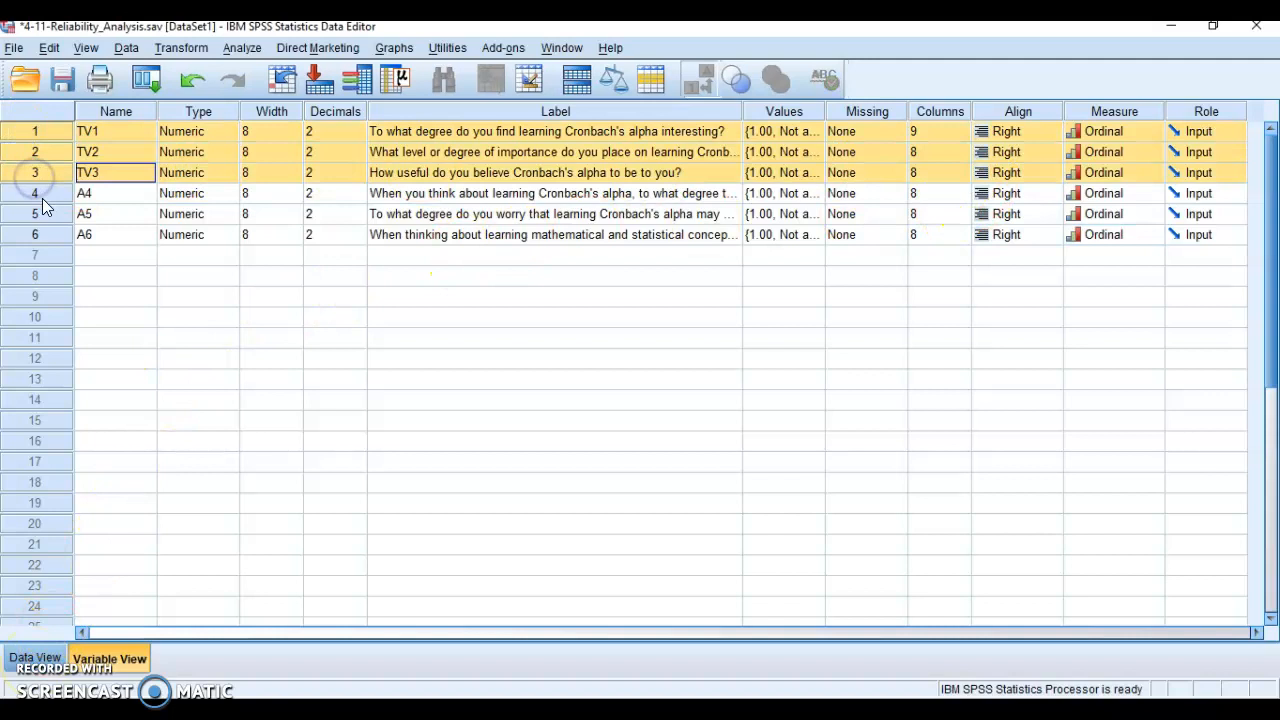
left_click_drag(42, 198, 42, 230)
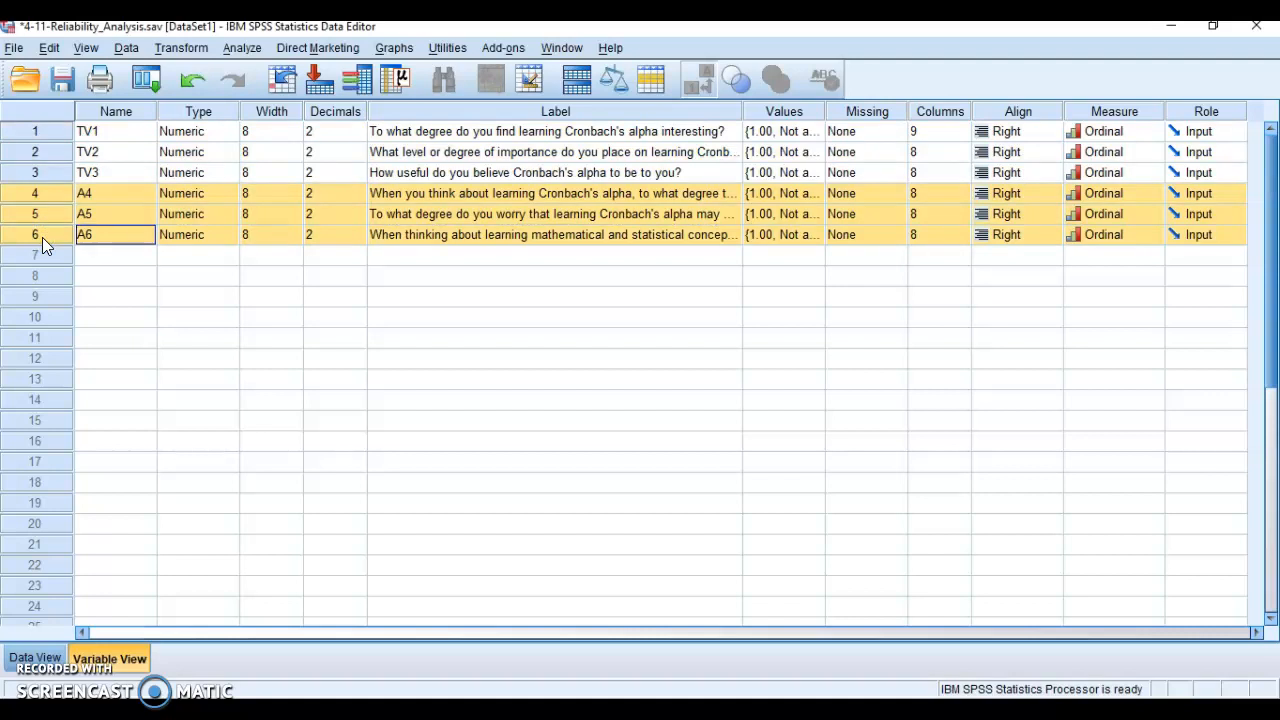
Start a Reliability Analysis and add the three task value questions TV1, TV2 and TV3 as its items.
left_click(246, 52)
mouse_move(287, 270)
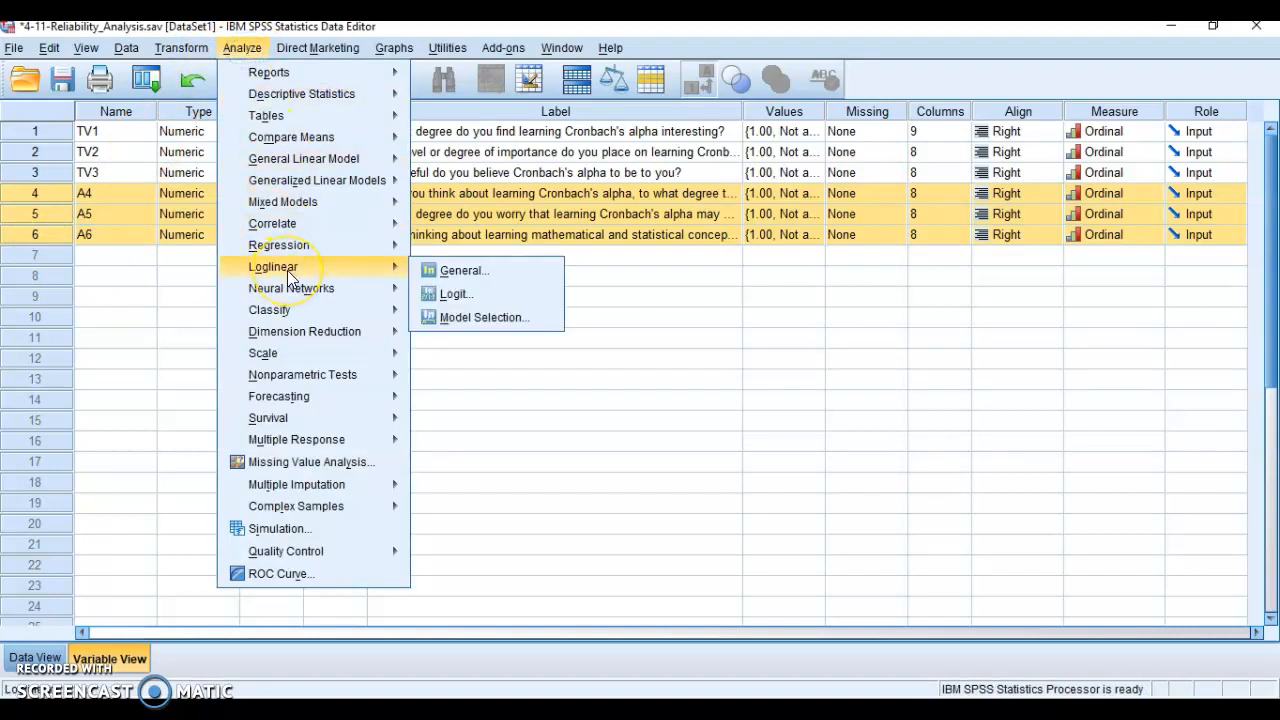
mouse_move(297, 354)
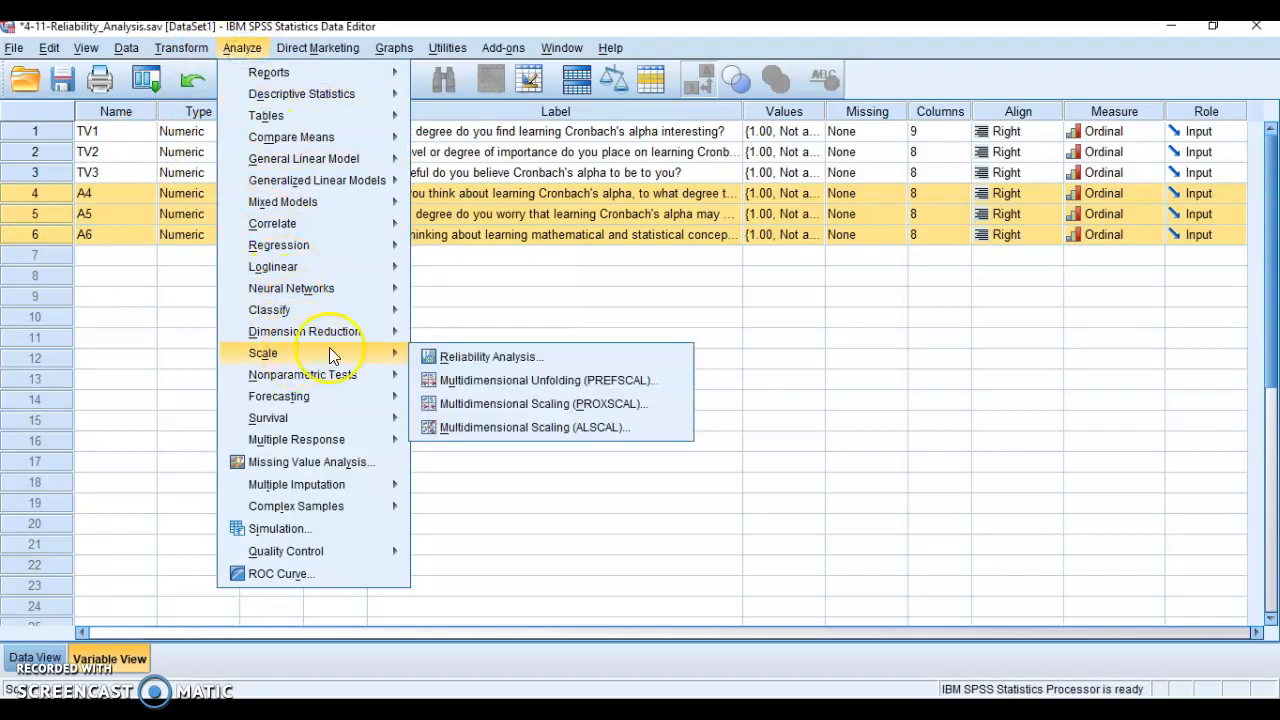
left_click(507, 356)
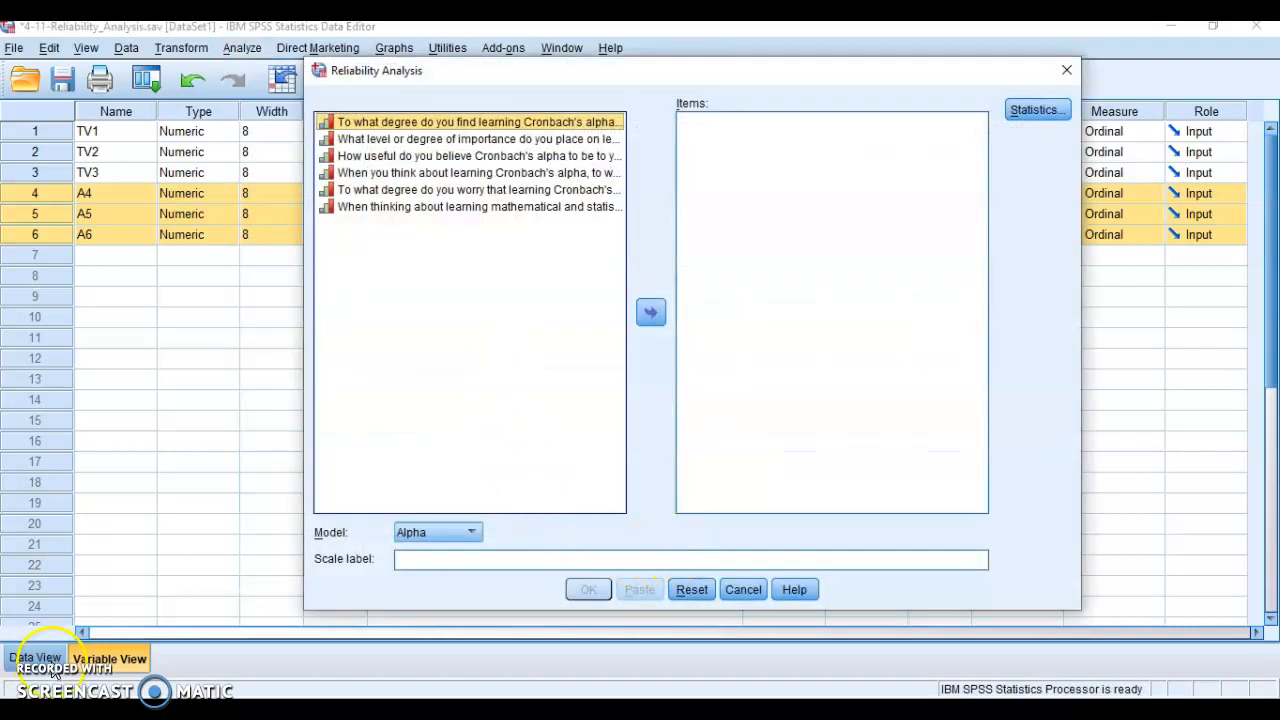
left_click(521, 128)
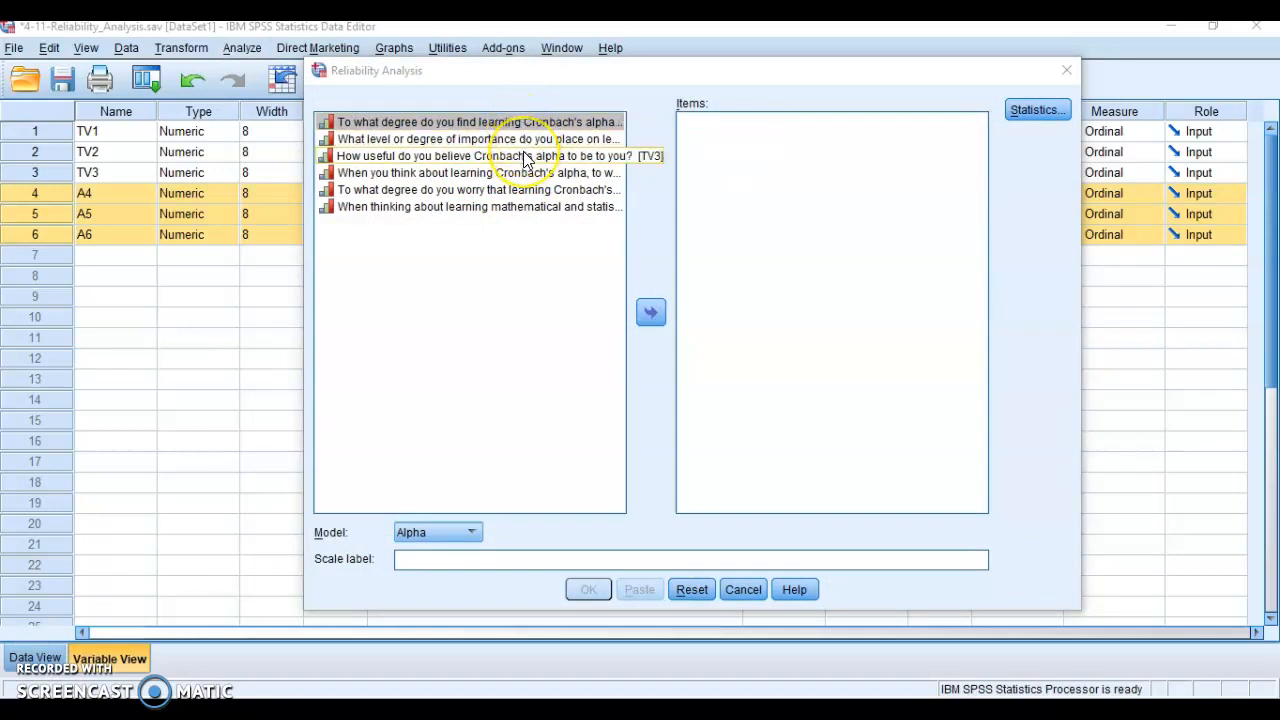
left_click(535, 122)
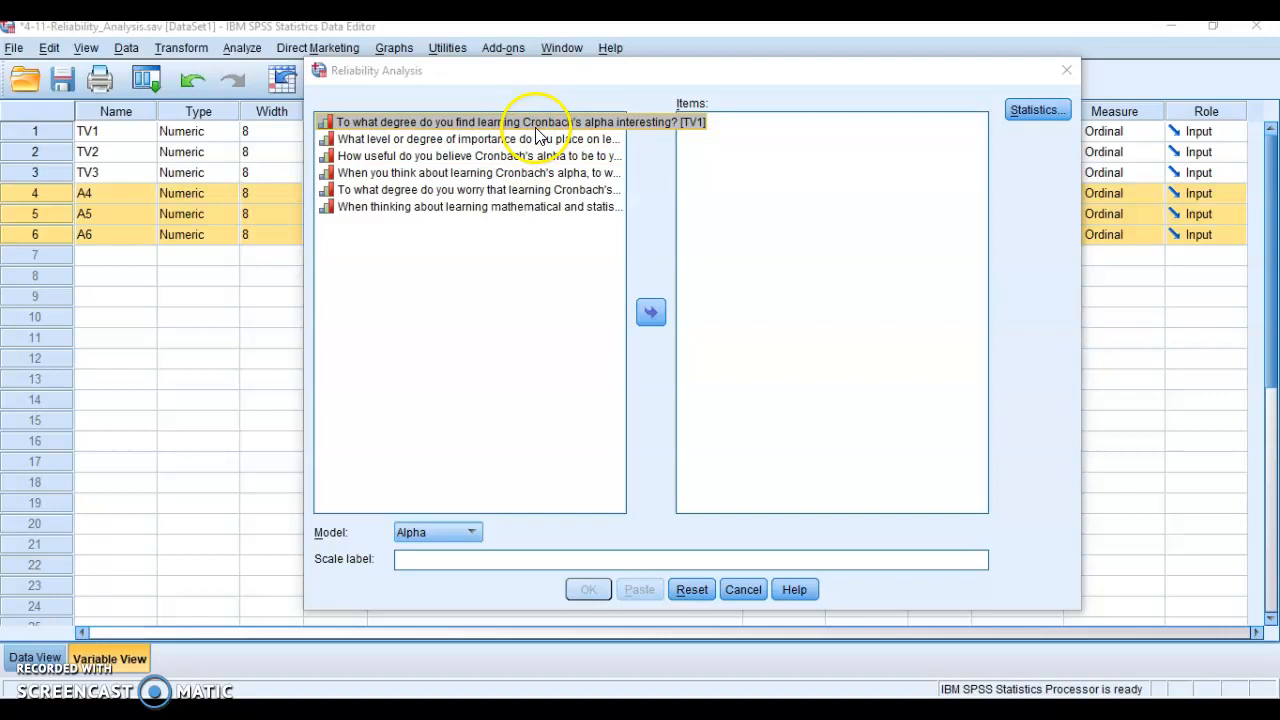
left_click(530, 163, "shift")
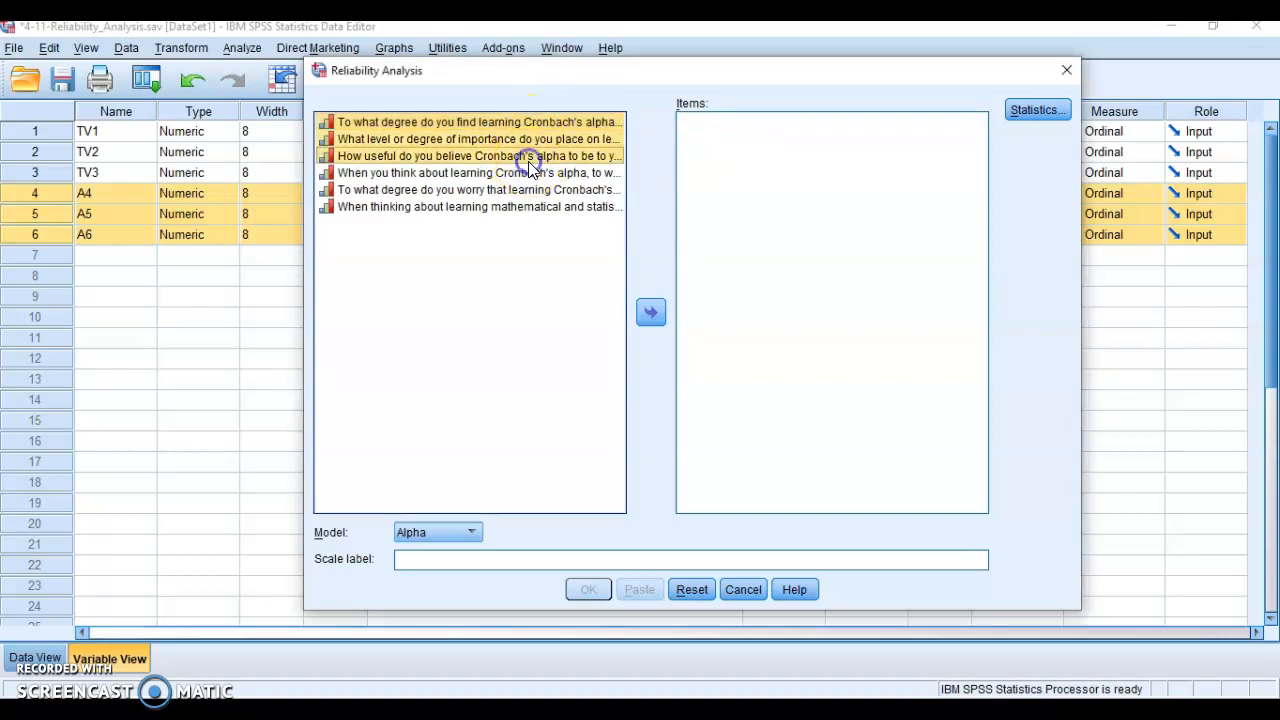
left_click_drag(518, 137, 725, 157)
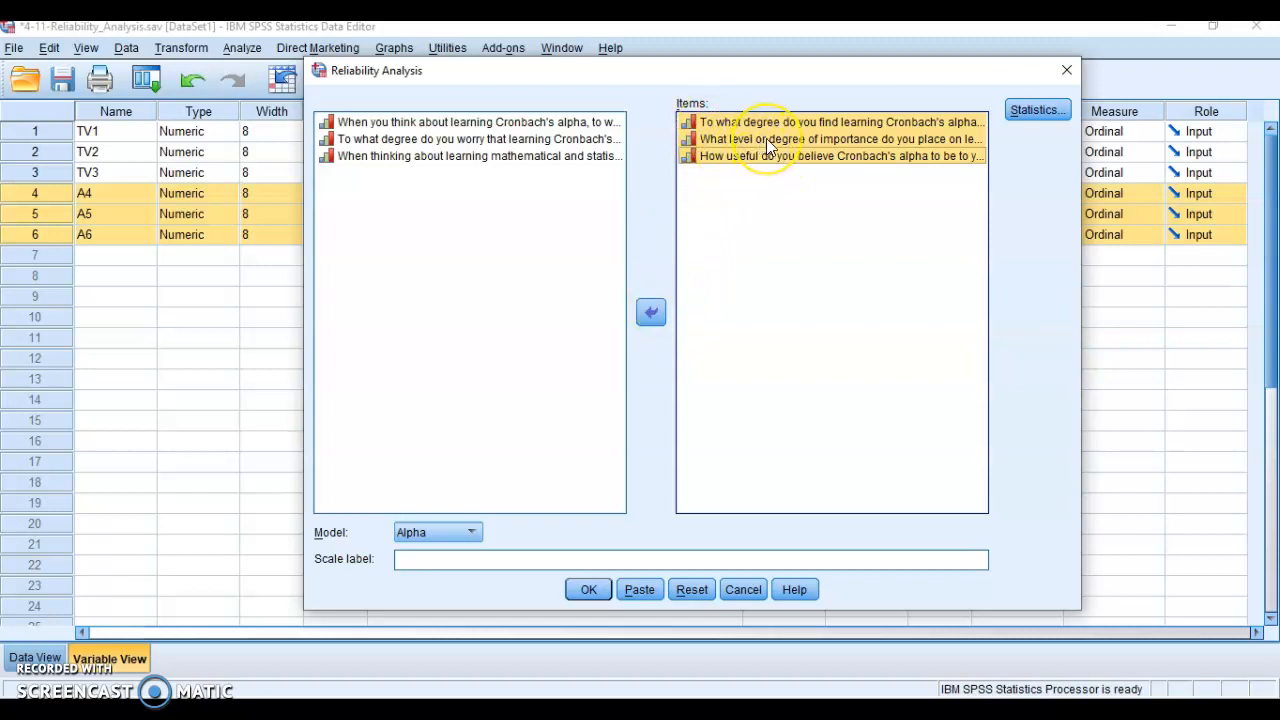
Run the reliability analysis with the Alpha model and bring the Reliability Statistics table of the output into view.
left_click(472, 532)
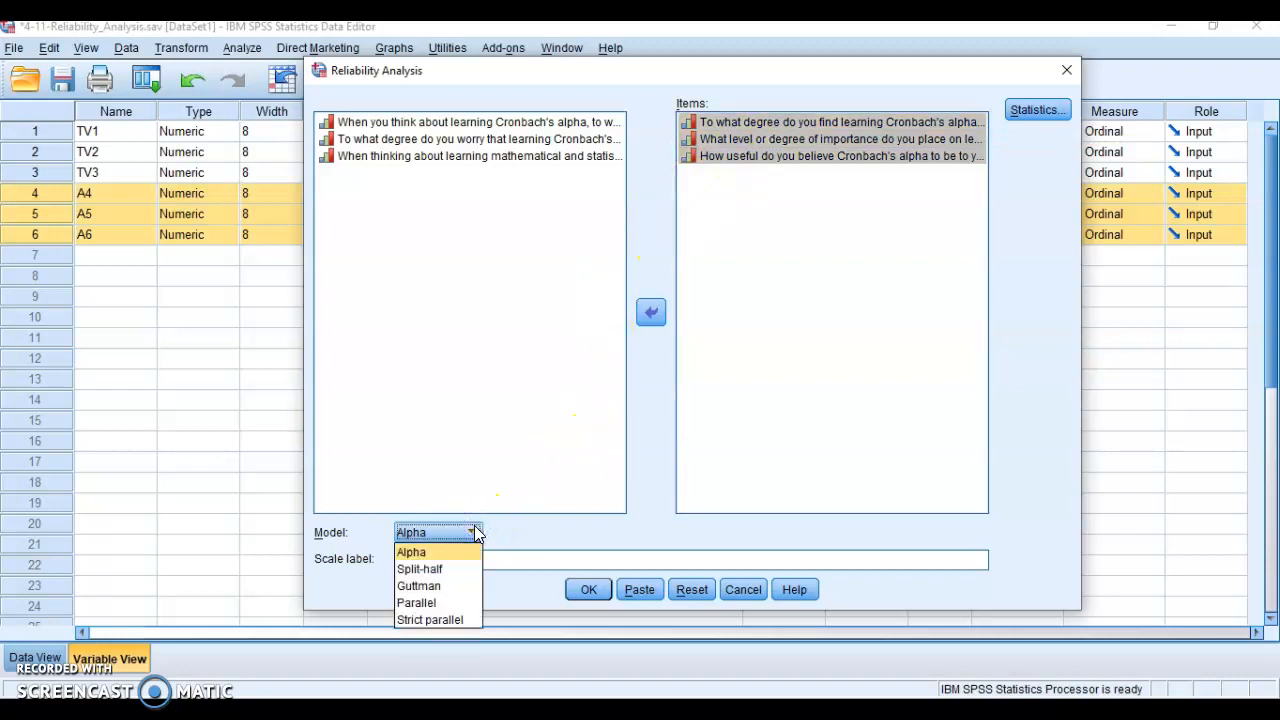
left_click(475, 532)
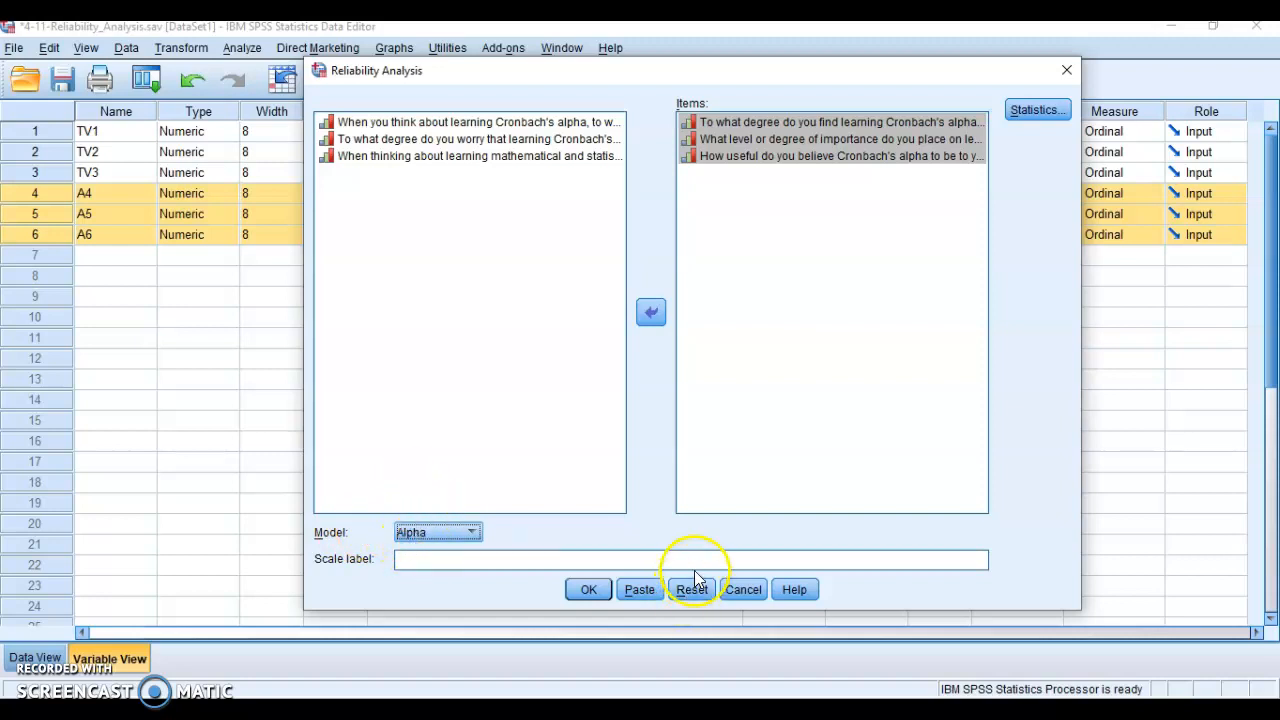
left_click(588, 590)
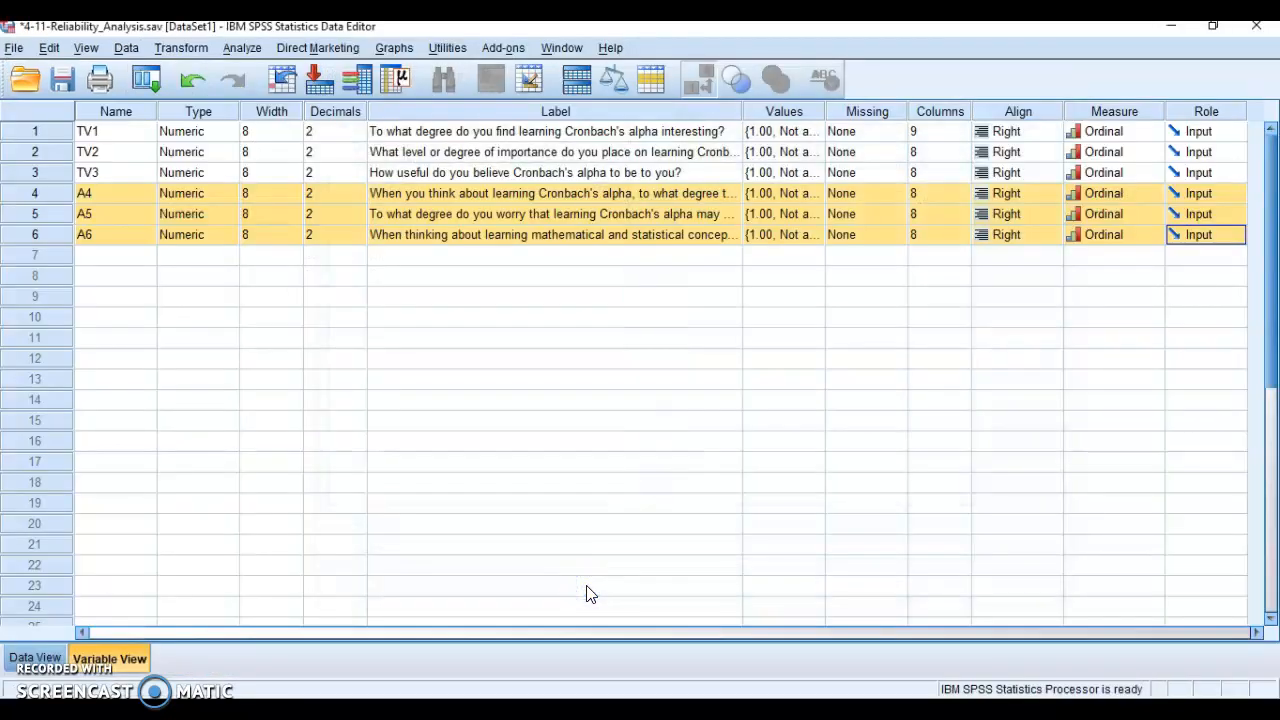
left_click(1168, 28)
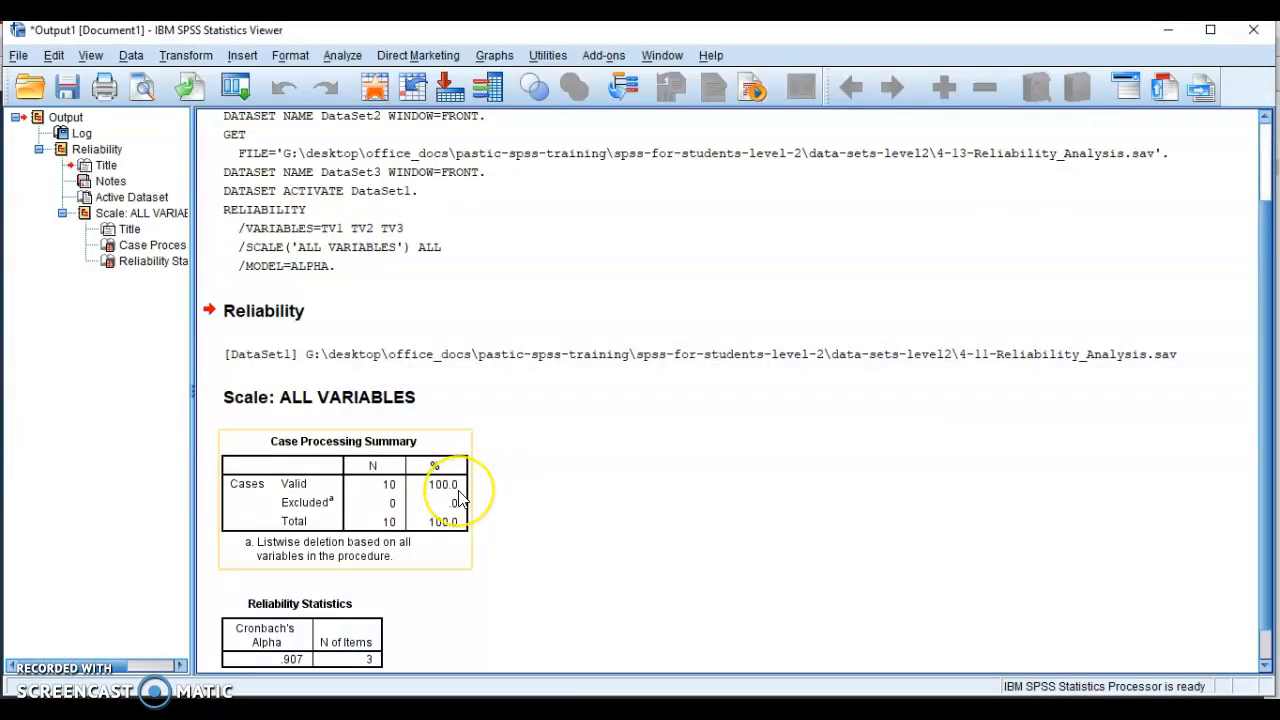
scroll(459, 500, "down", 1)
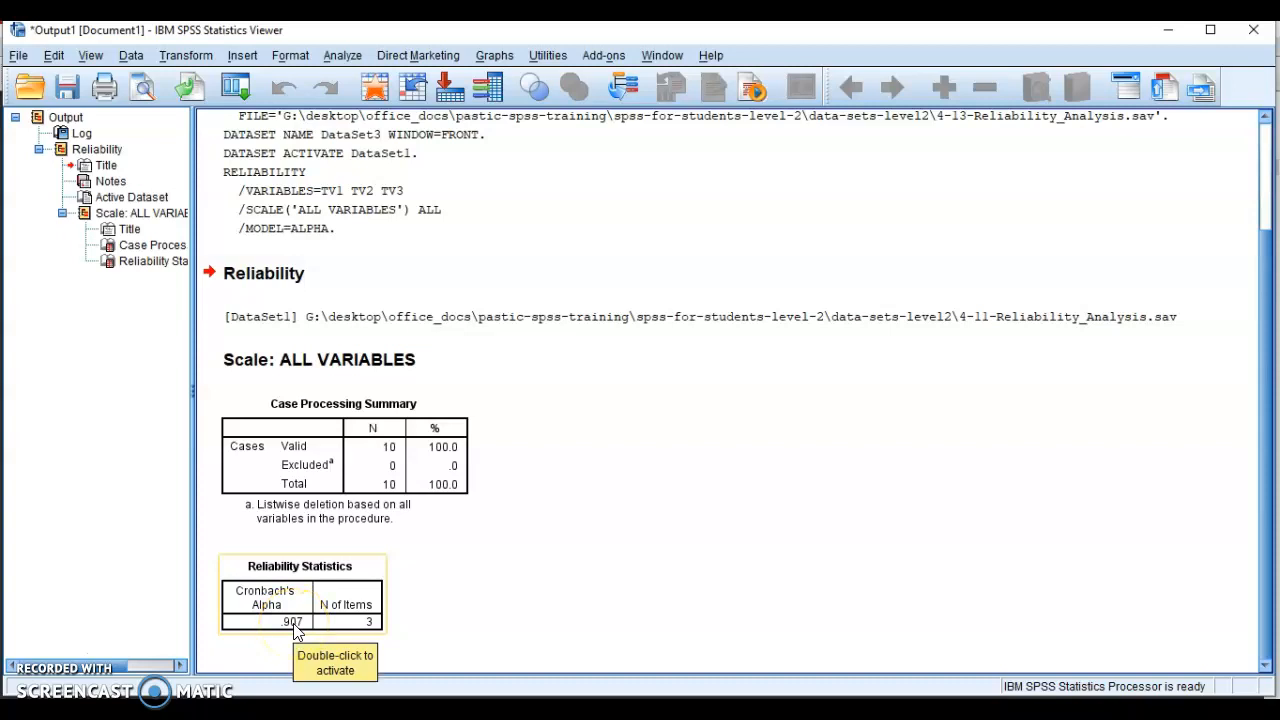
Return from the output to the Data Editor and reopen the Reliability Analysis setup.
left_click(1168, 36)
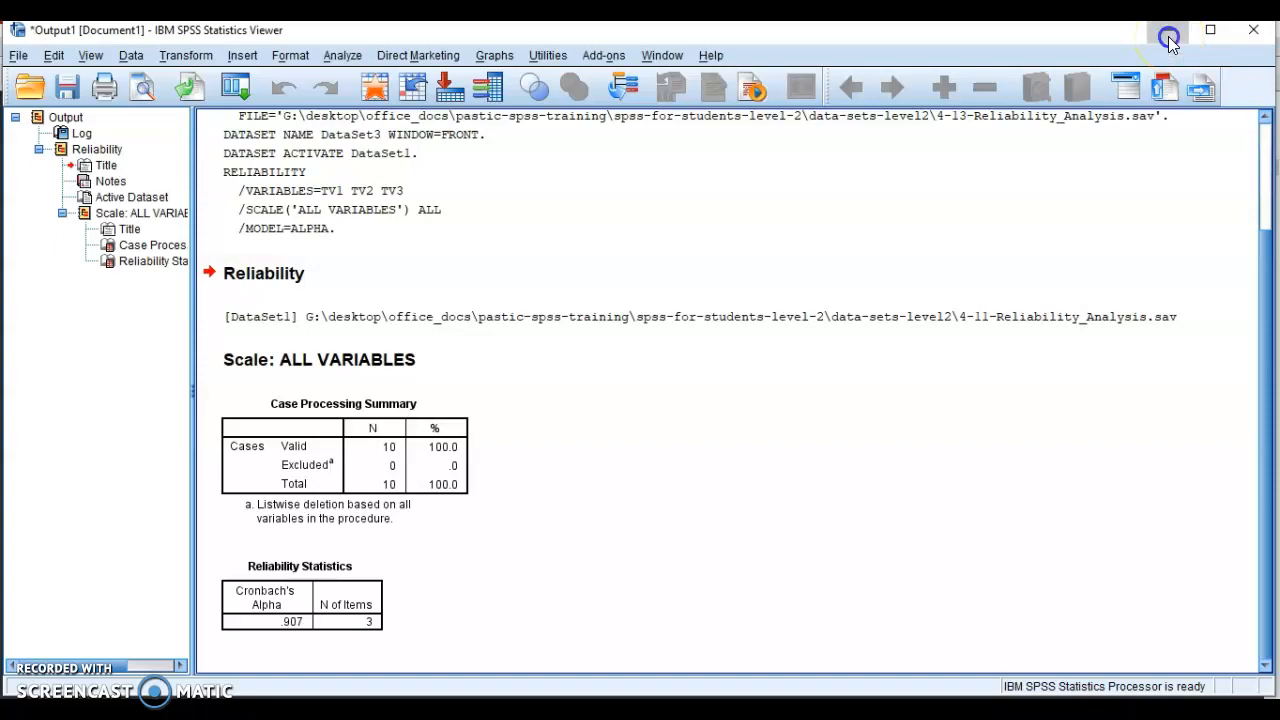
left_click(372, 709)
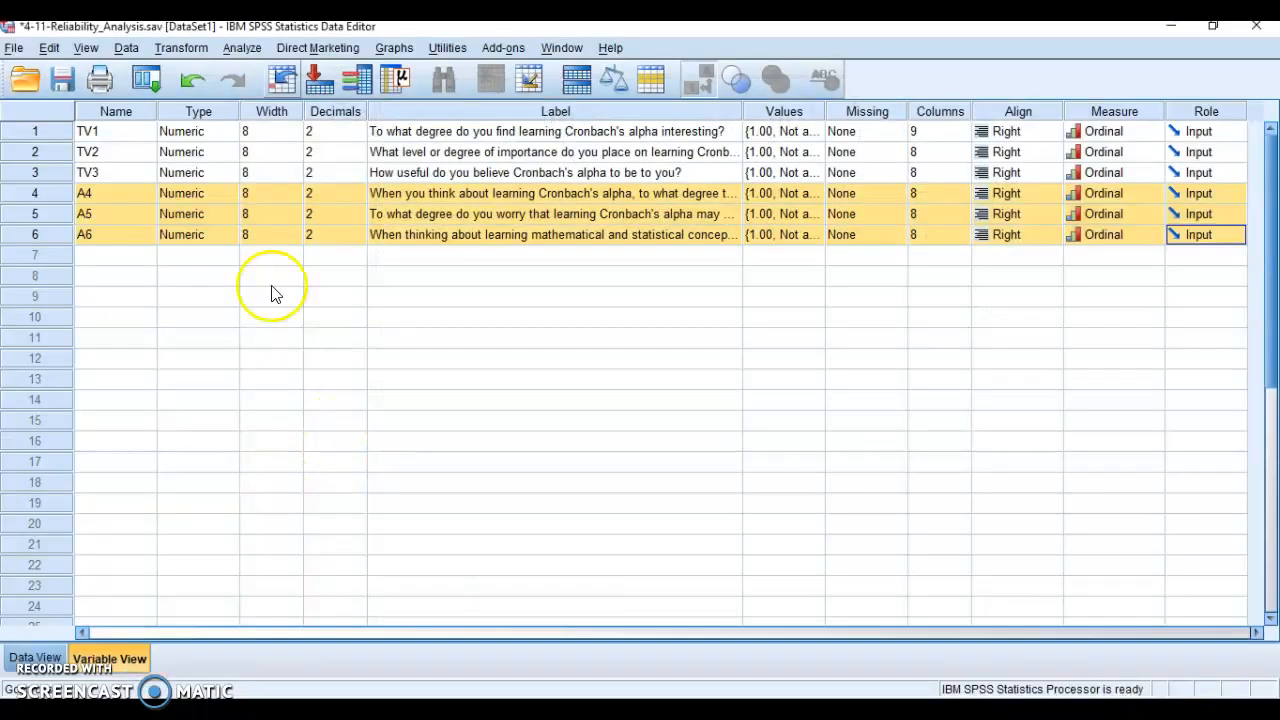
left_click(250, 52)
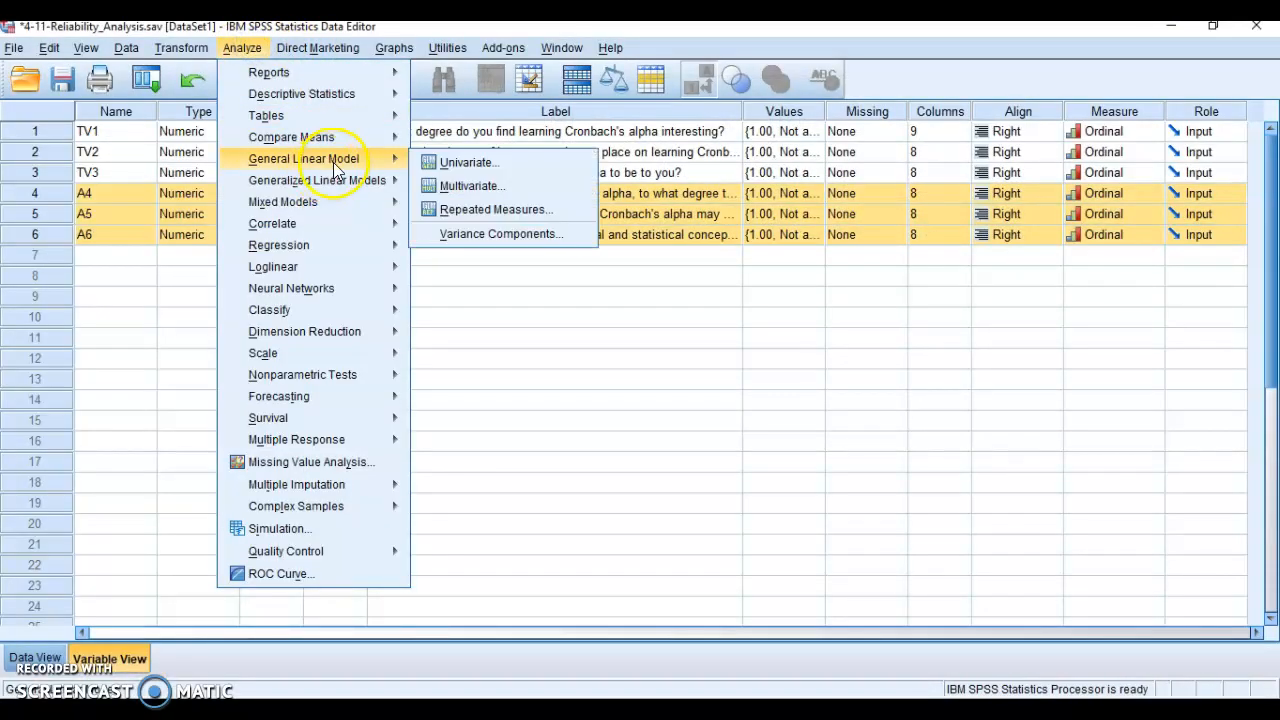
mouse_move(358, 398)
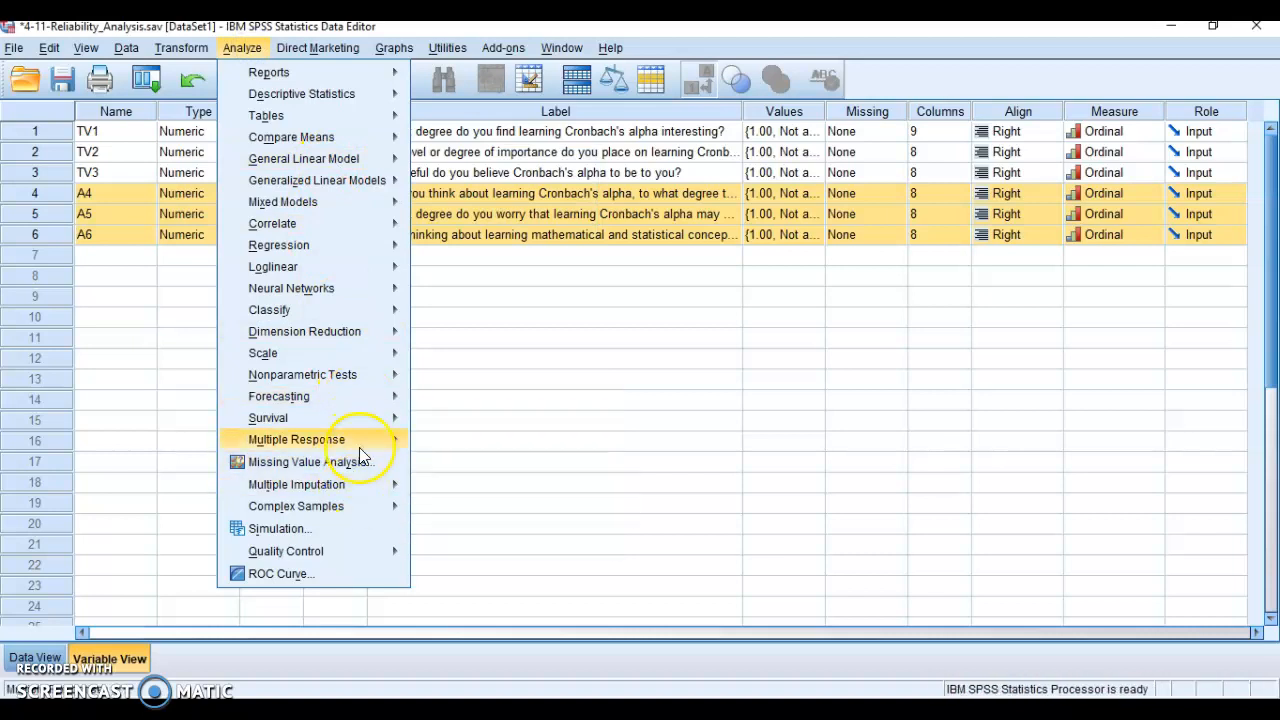
mouse_move(366, 353)
left_click(484, 358)
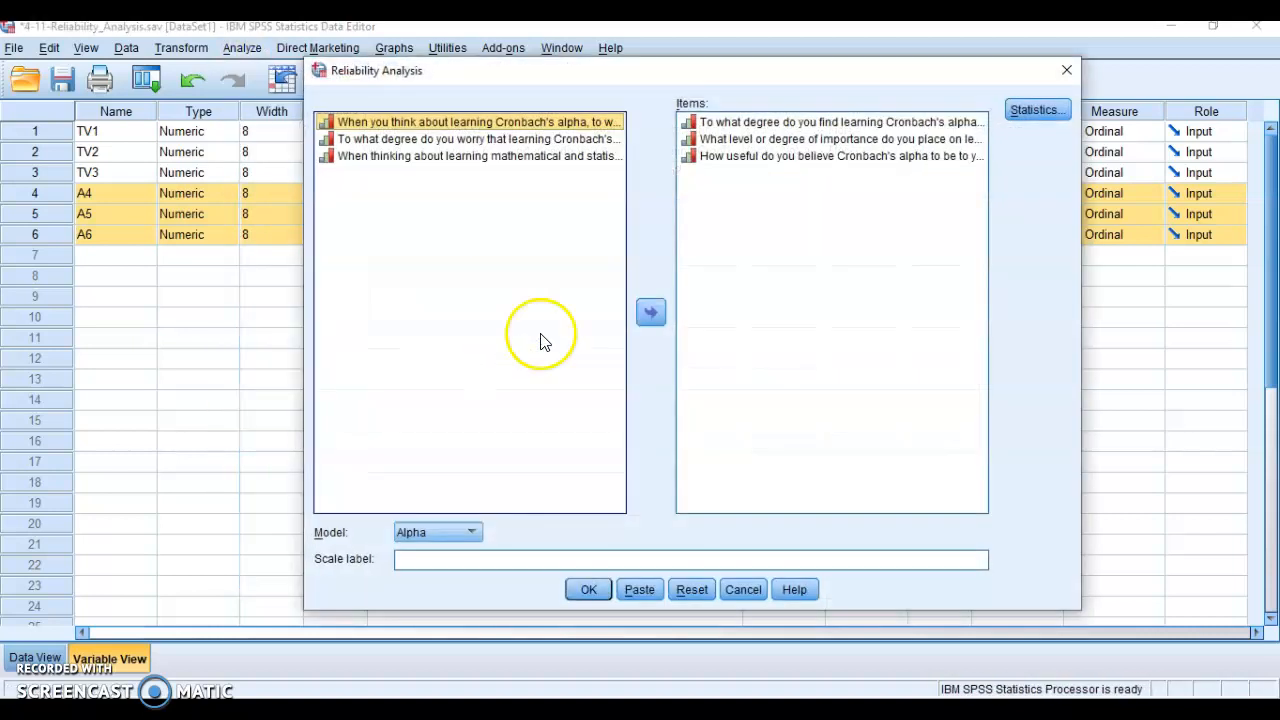
Request descriptives for item, scale and scale if item deleted plus inter-item correlations, and rerun the reliability analysis.
left_click(1020, 112)
left_click(345, 126)
left_click(350, 168)
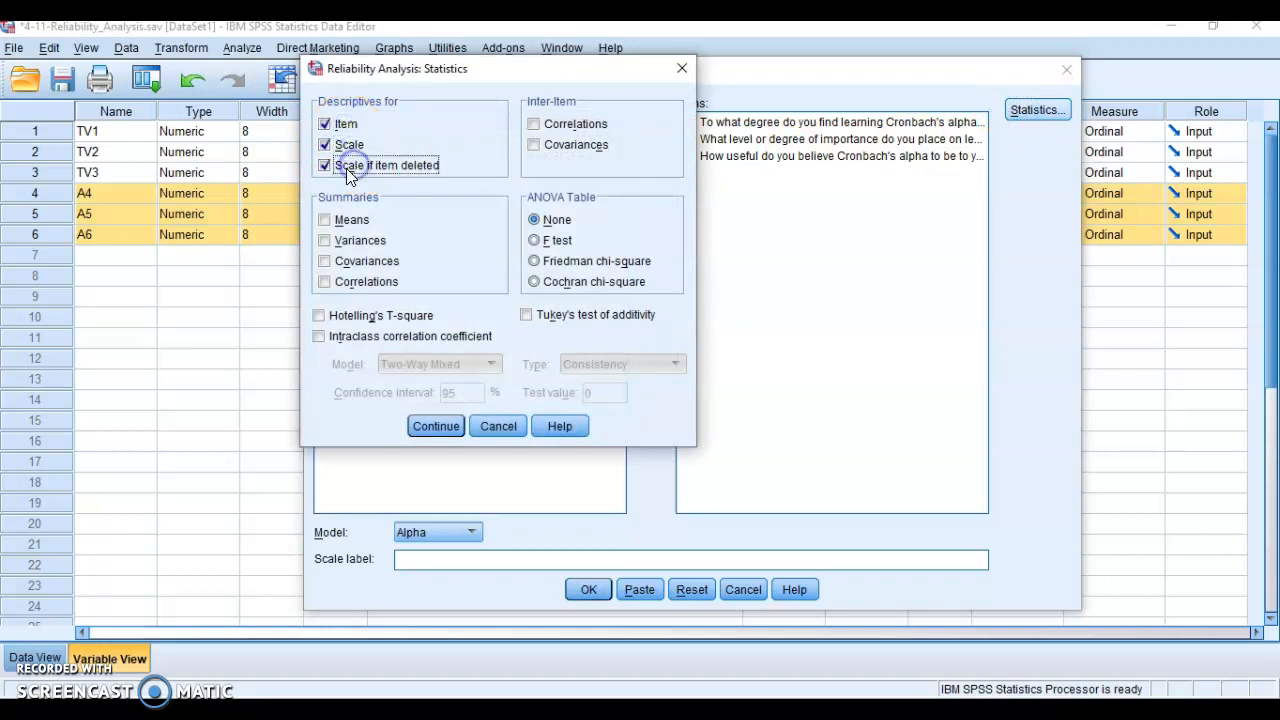
left_click(556, 126)
left_click(437, 427)
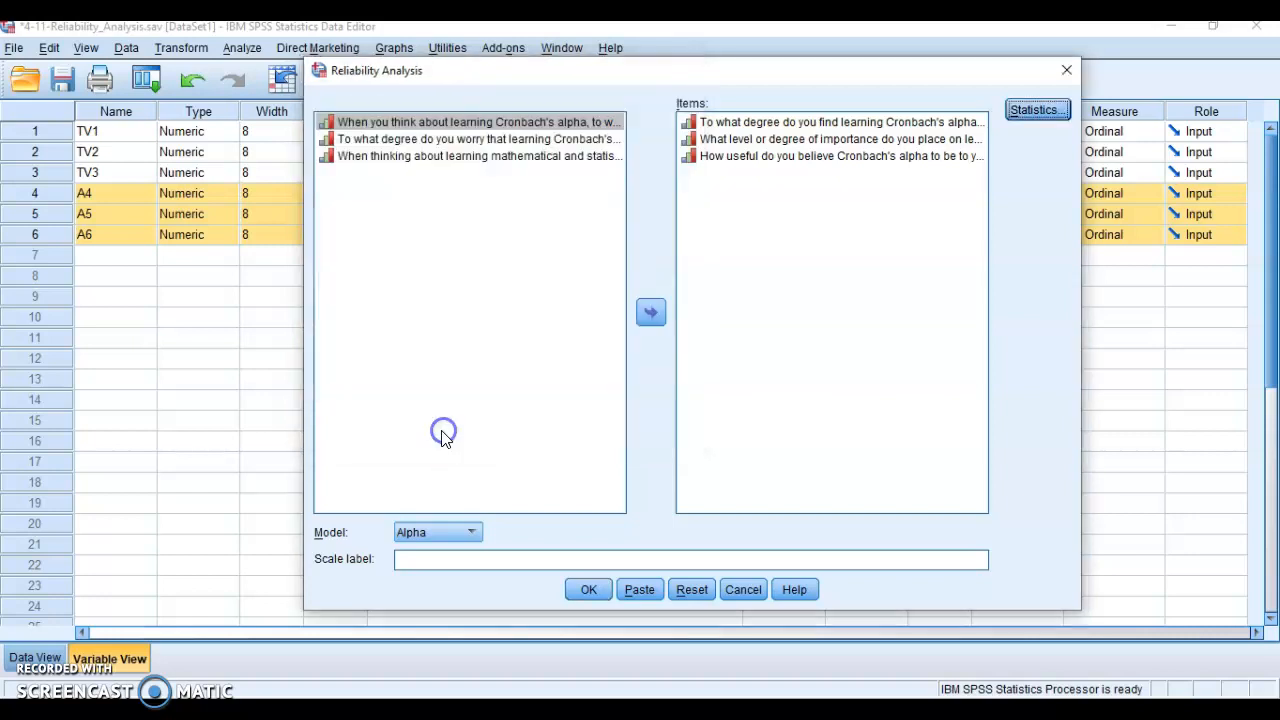
left_click(589, 590)
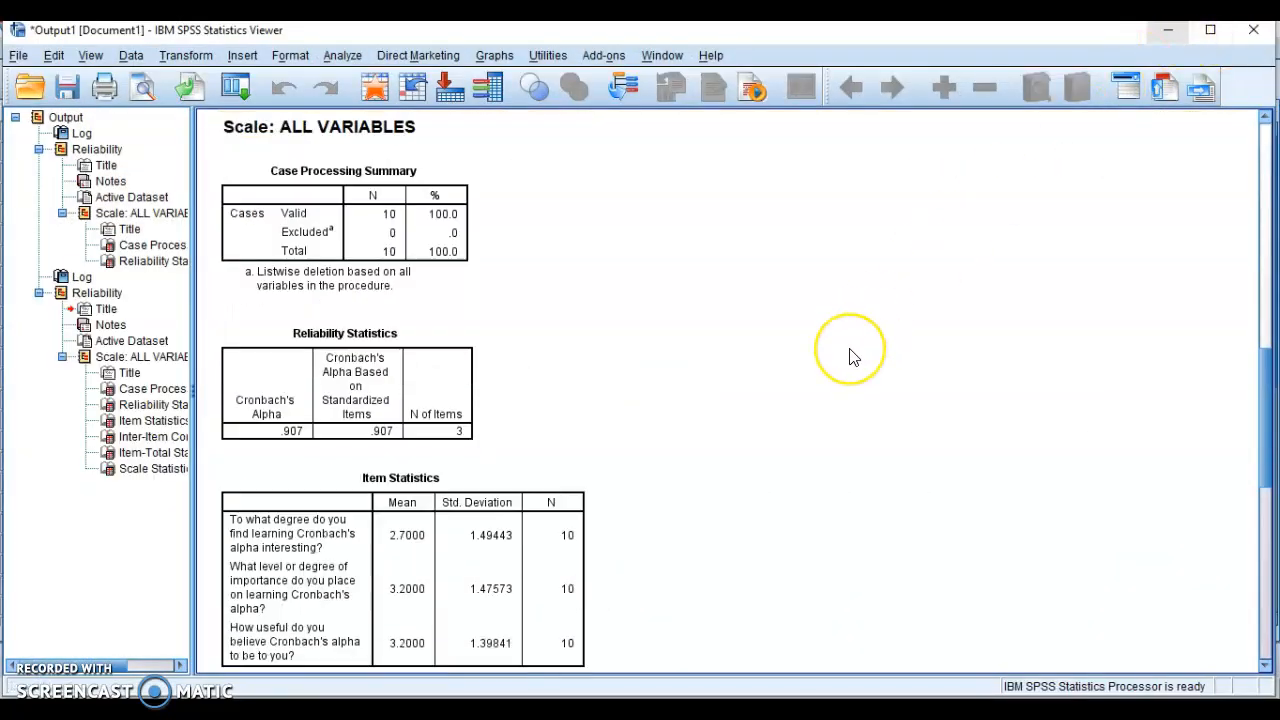
Examine the new output tables, comparing Cronbach's alpha if item deleted in Item-Total Statistics with the overall alpha in Reliability Statistics.
scroll(850, 357, "down", 2)
scroll(853, 357, "down", 2)
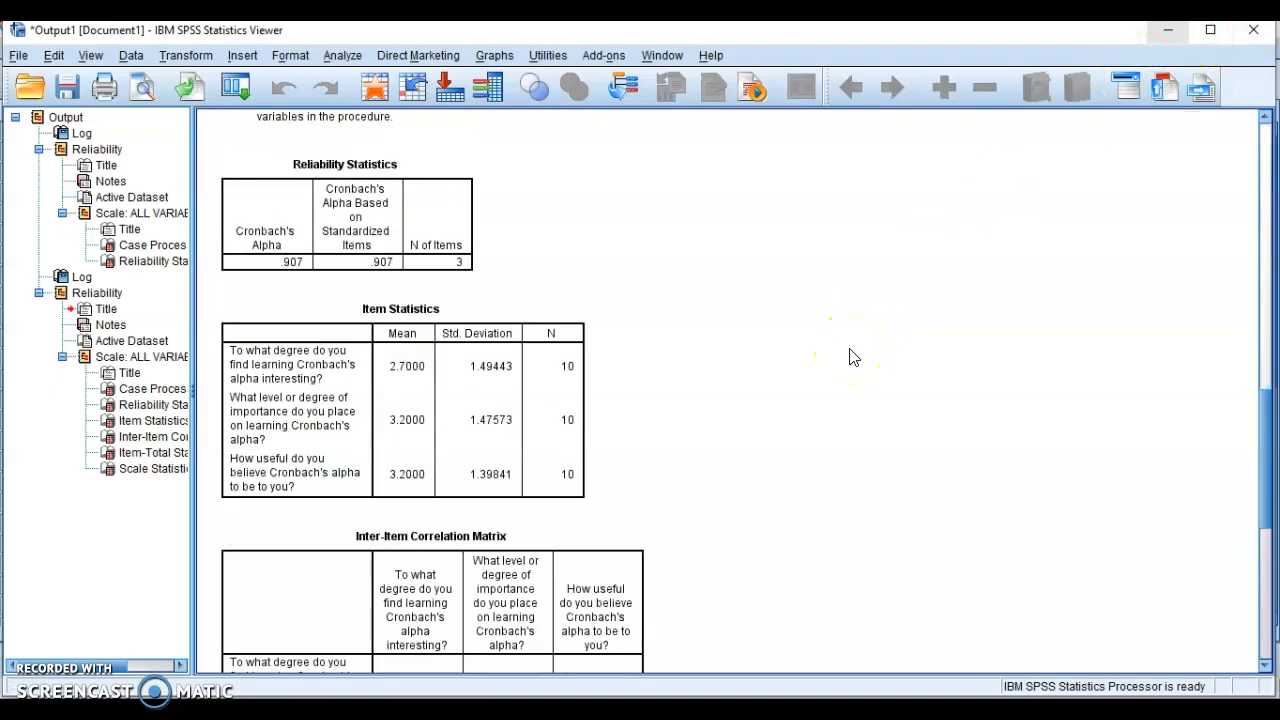
scroll(853, 357, "down", 10)
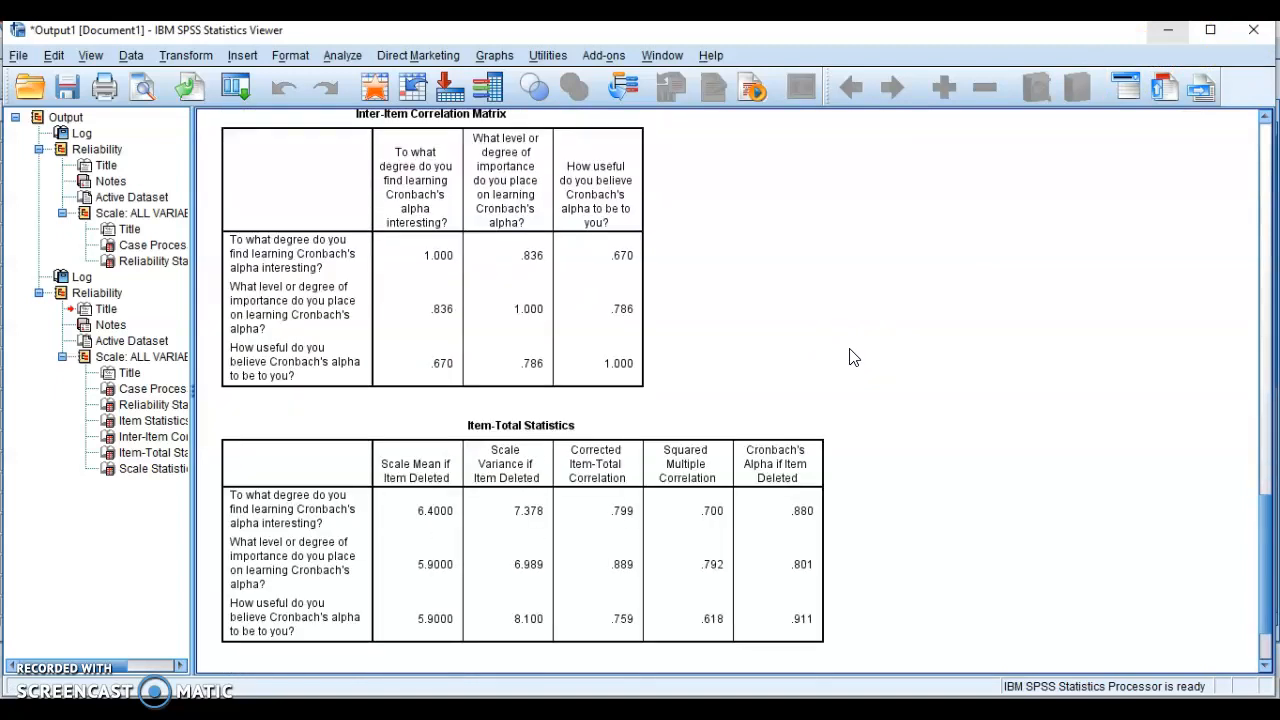
scroll(853, 357, "down", 3)
left_click(770, 372)
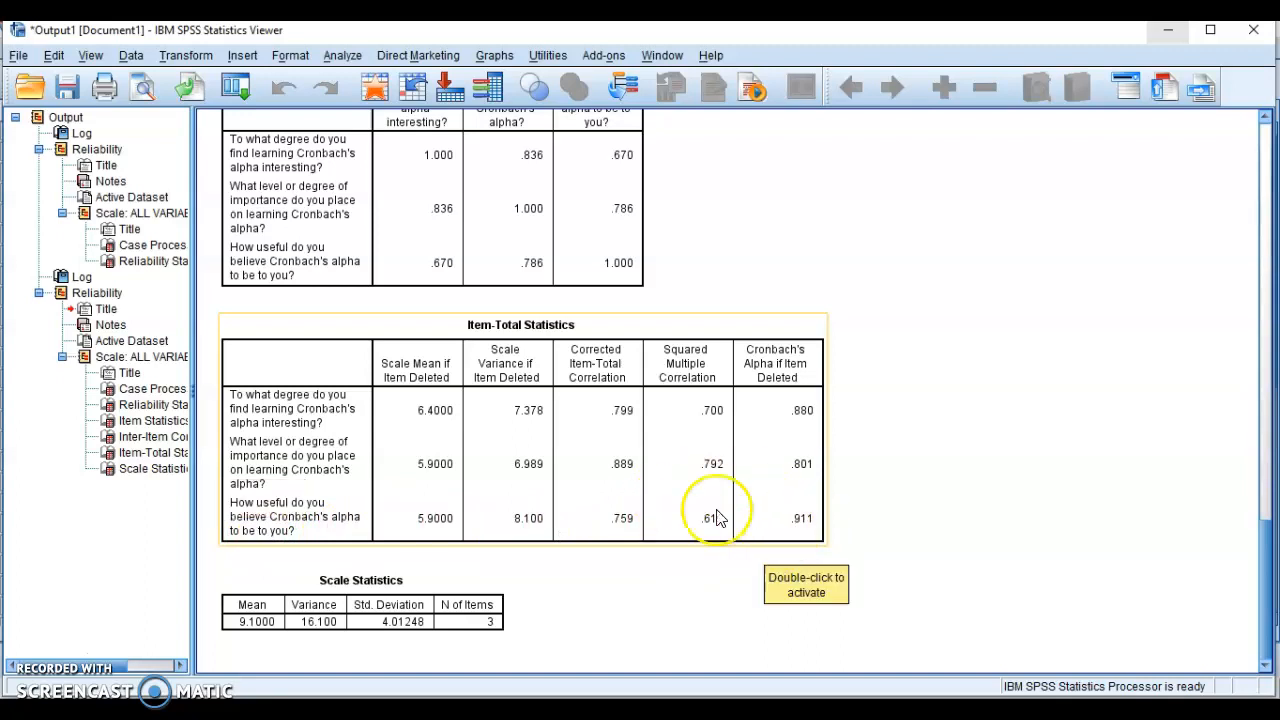
scroll(531, 489, "up", 5)
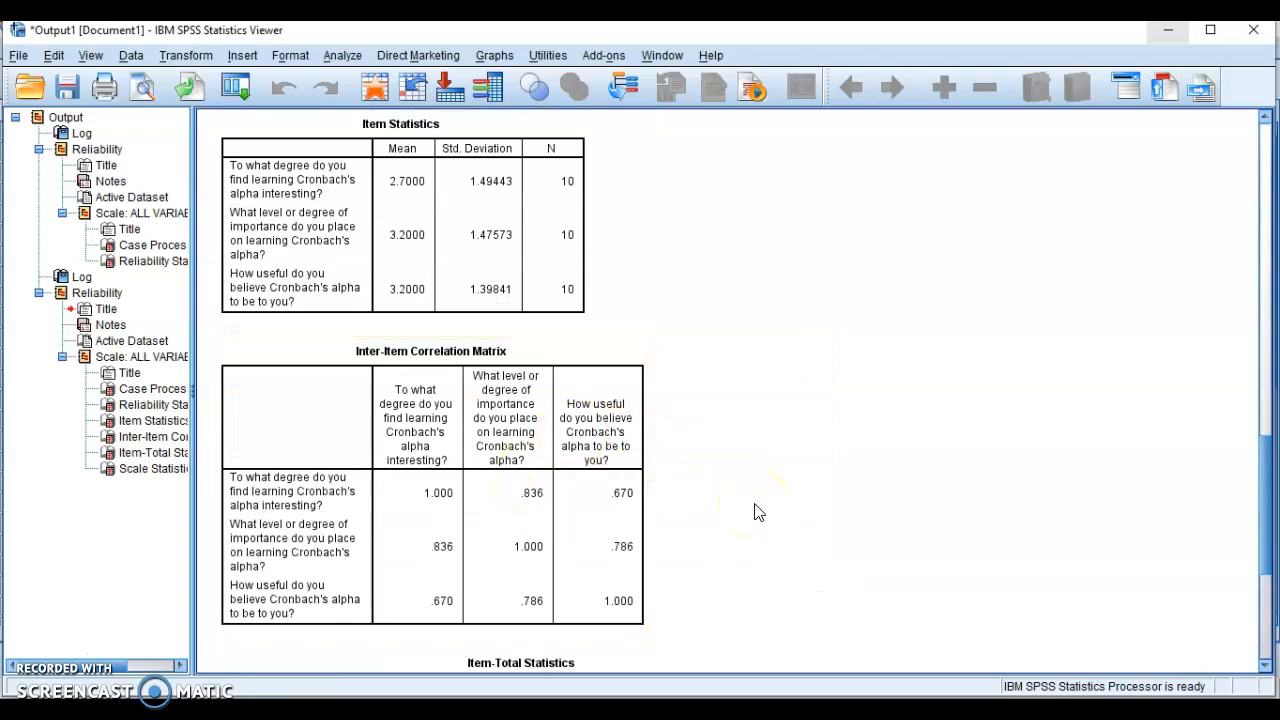
scroll(755, 512, "up", 2)
scroll(755, 512, "up", 2)
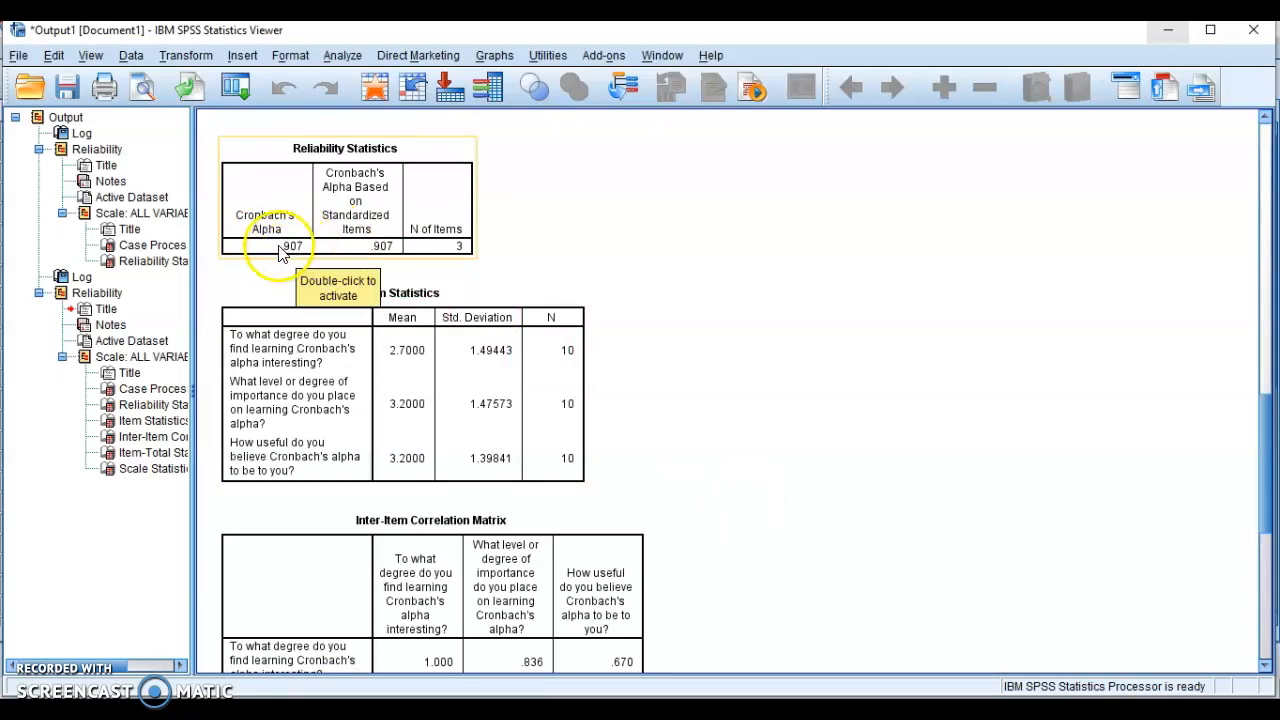
scroll(300, 262, "down", 10)
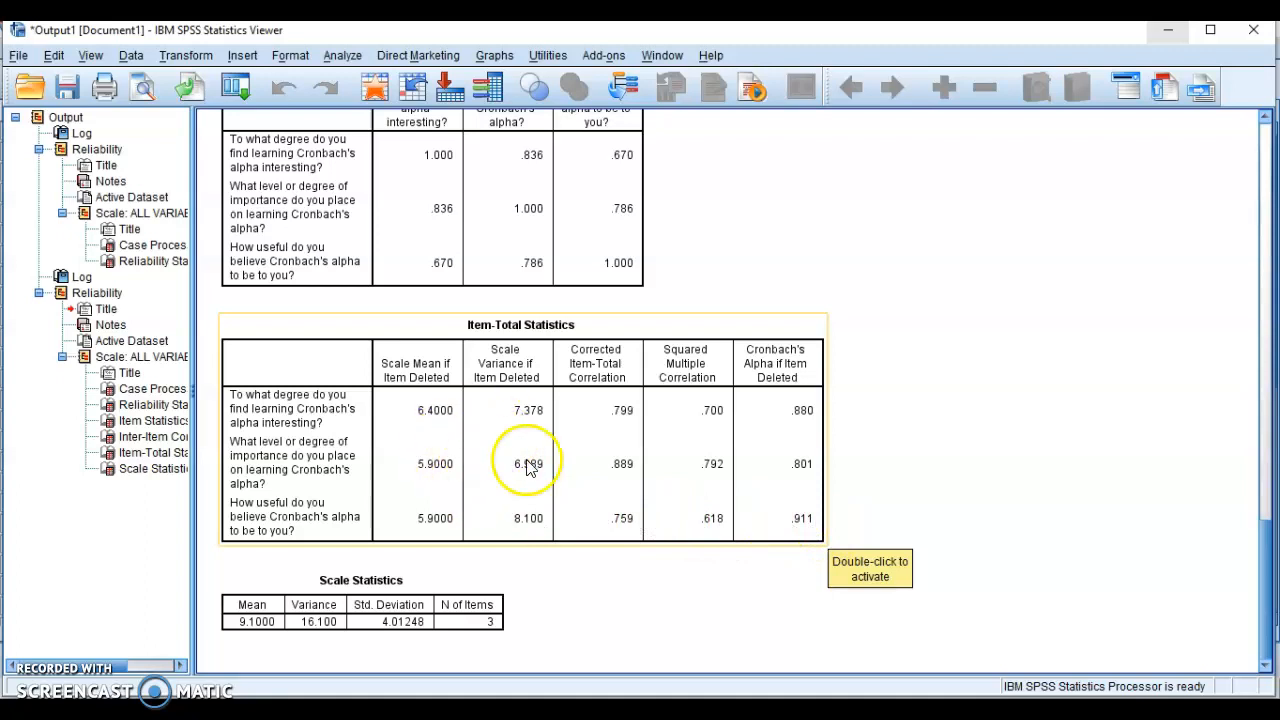
Examine the Inter-Item Correlation Matrix for the three items, followed by the alpha-if-deleted column of Item-Total Statistics.
scroll(477, 497, "up", 2)
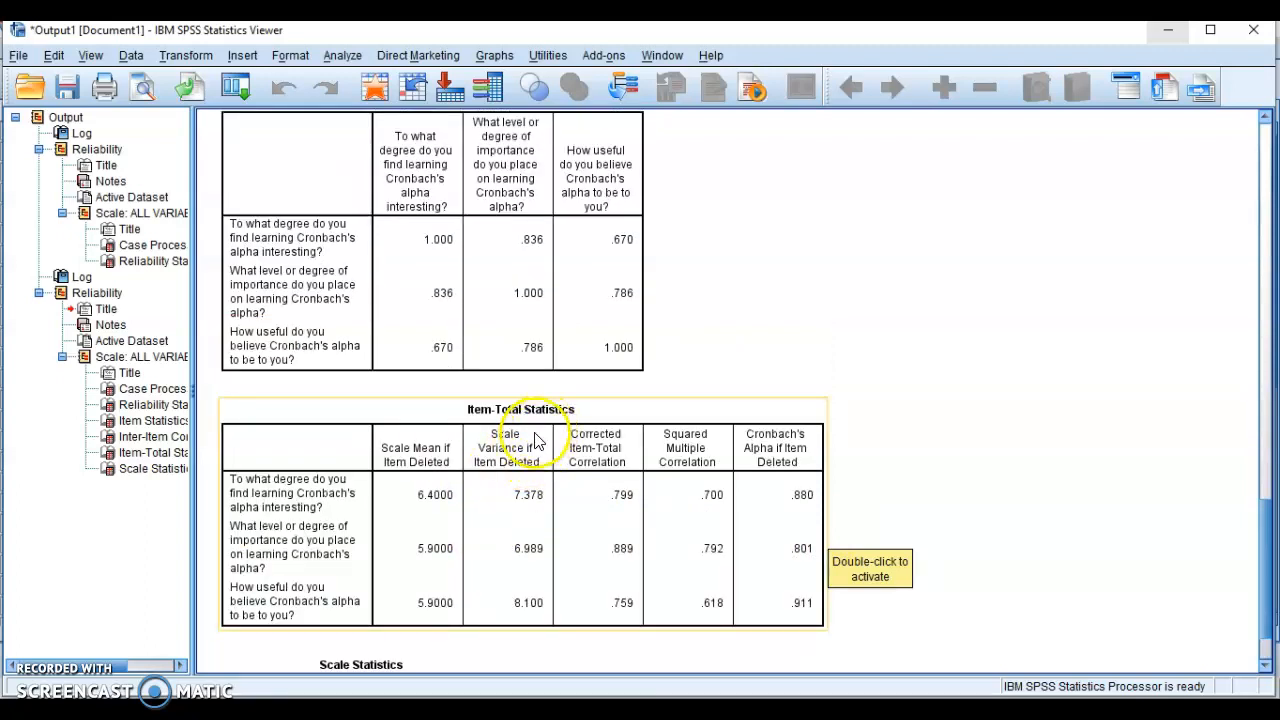
scroll(617, 493, "up", 4)
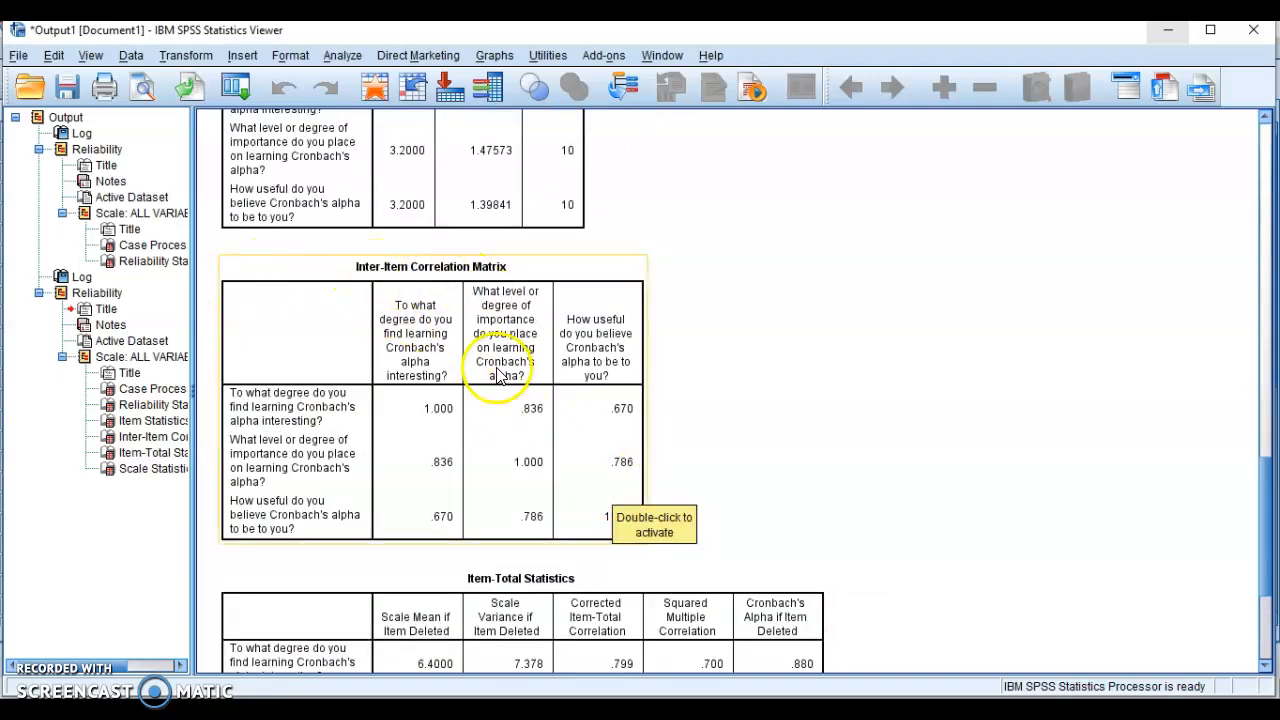
scroll(510, 385, "up", 2)
scroll(440, 430, "down", 2)
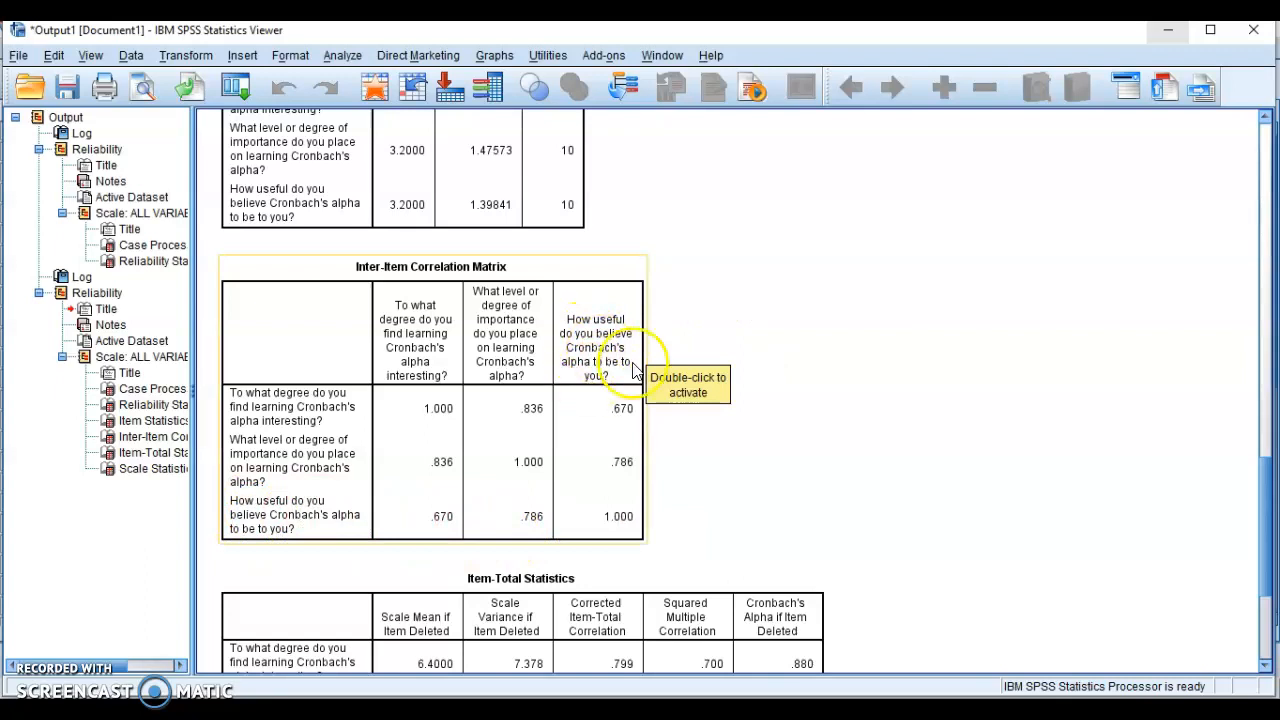
scroll(829, 400, "down", 5)
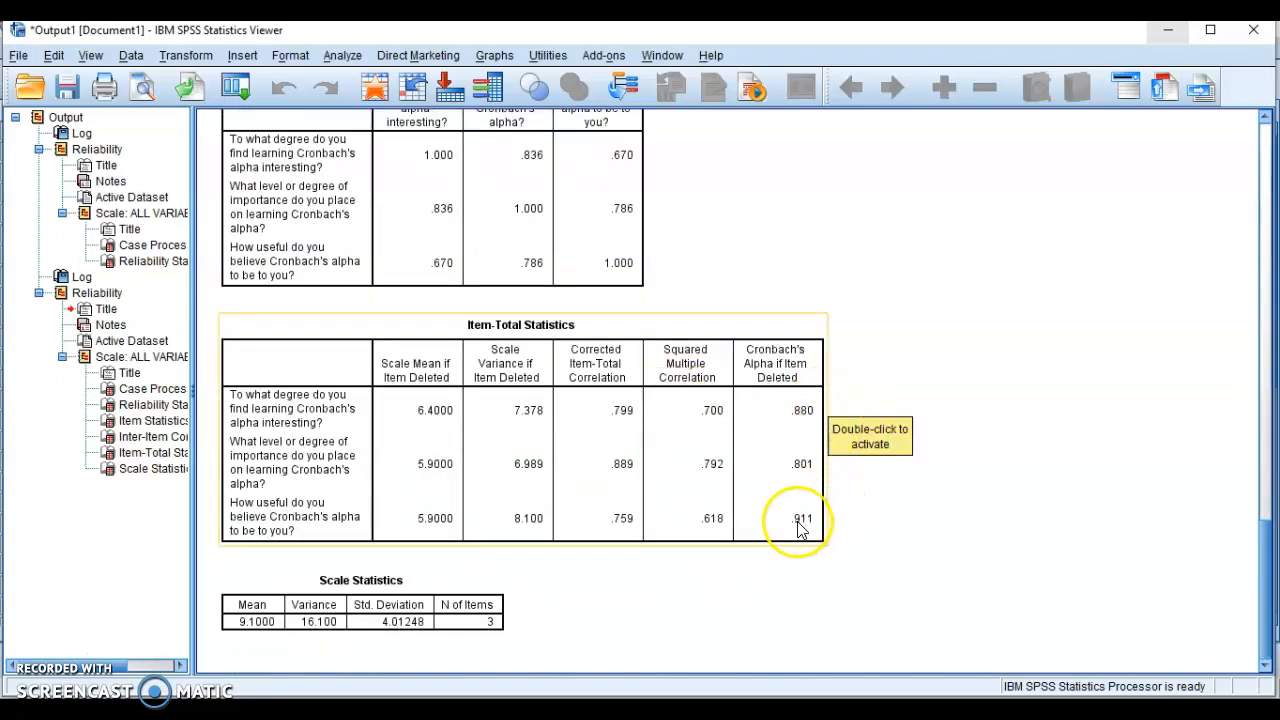
Check the Inter-Item Correlation Matrix against the overall alpha in Reliability Statistics, and return to the Data Editor.
scroll(686, 500, "up", 2)
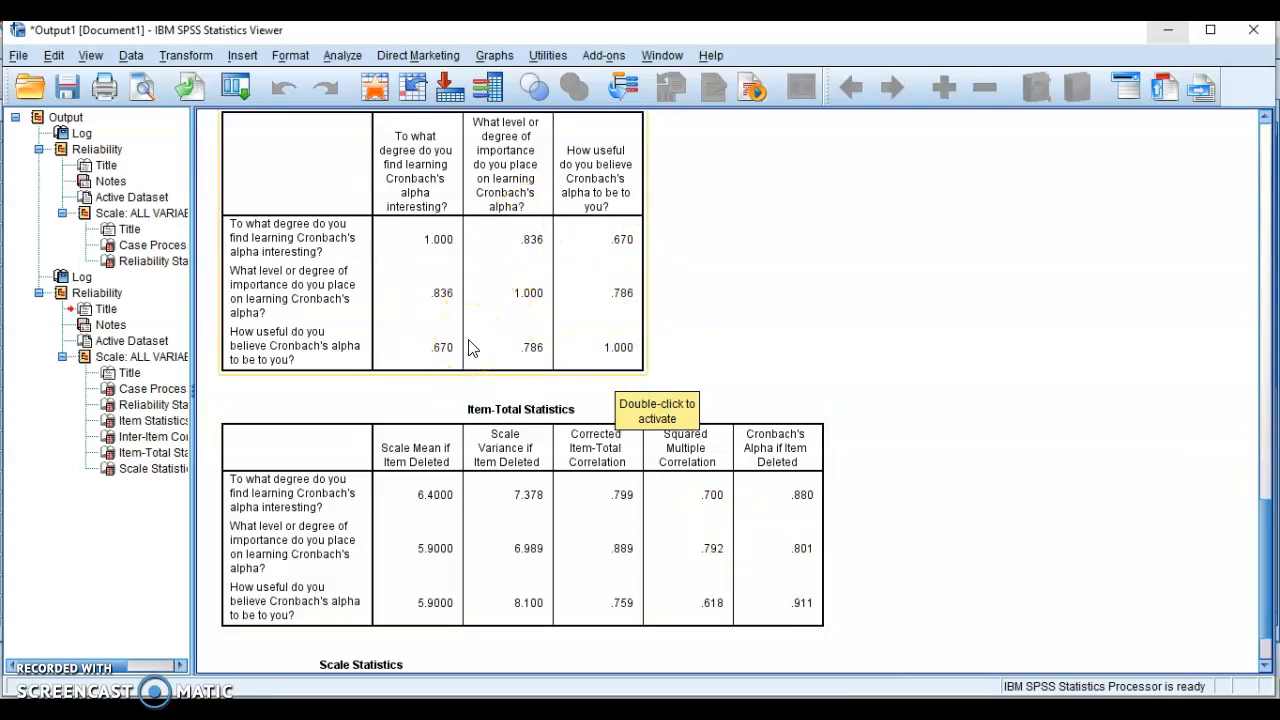
scroll(481, 326, "up", 8)
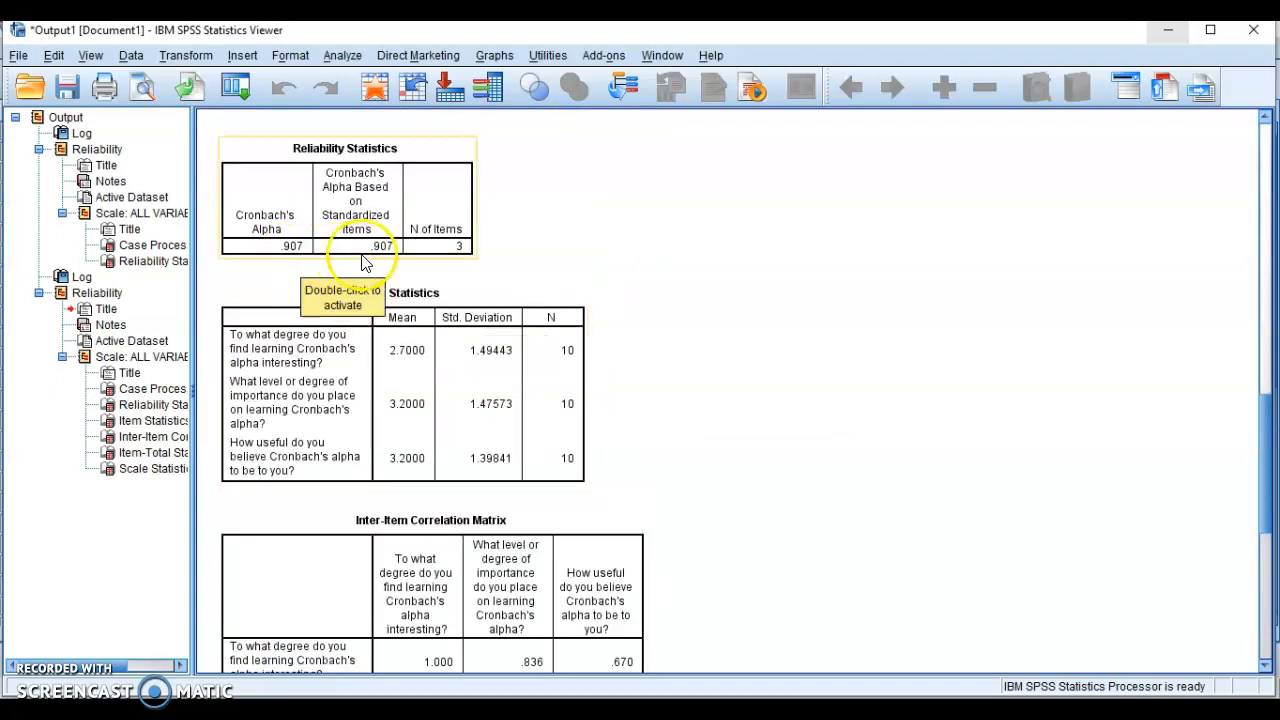
left_click(1162, 42)
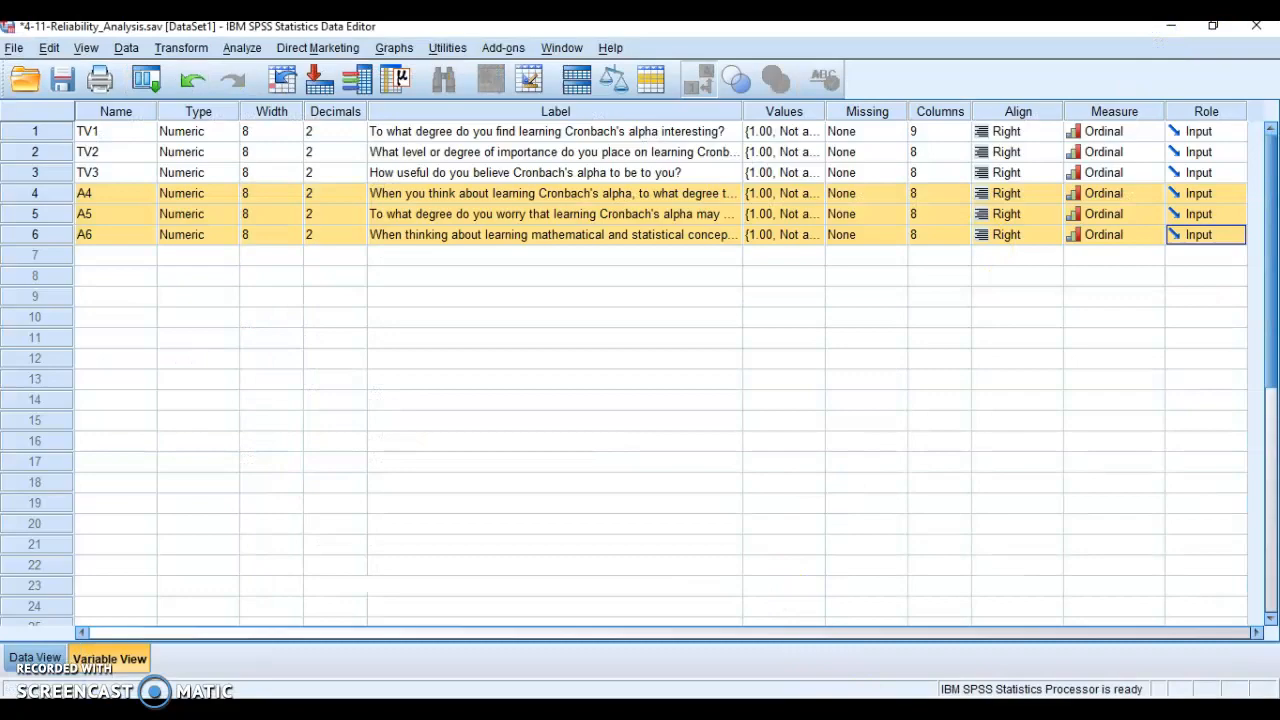
left_click(616, 710)
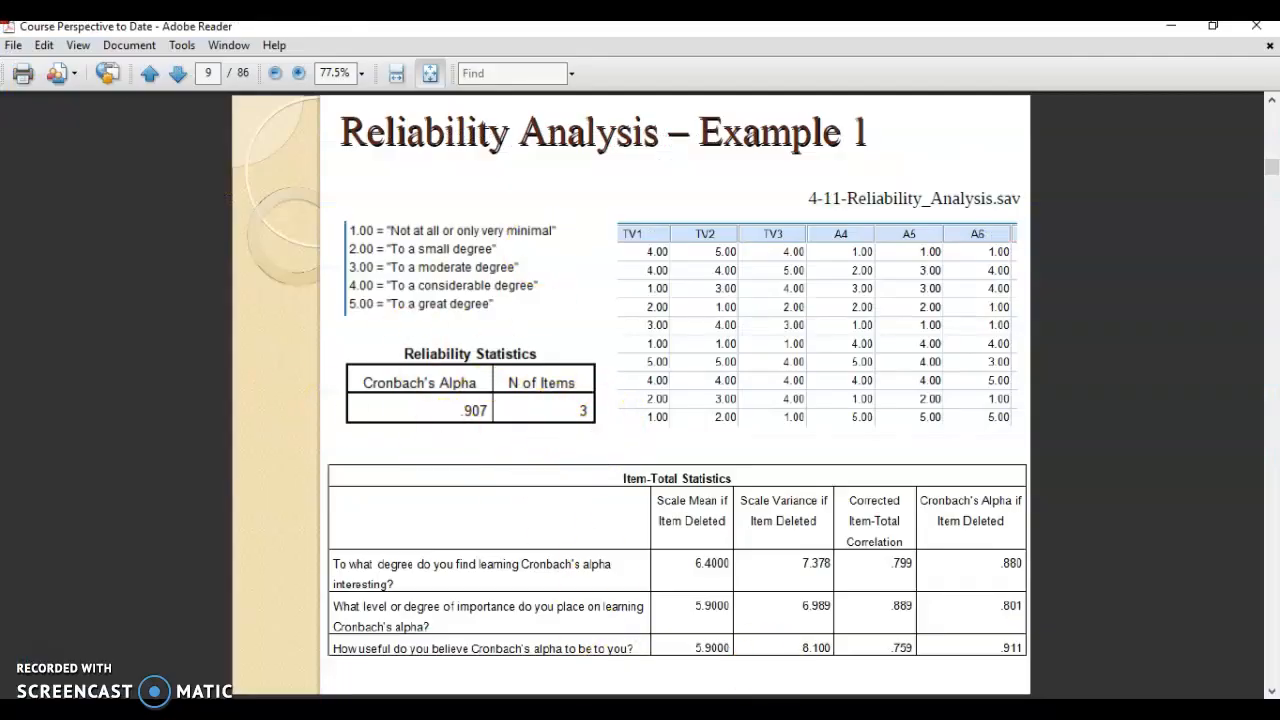
left_click(725, 668)
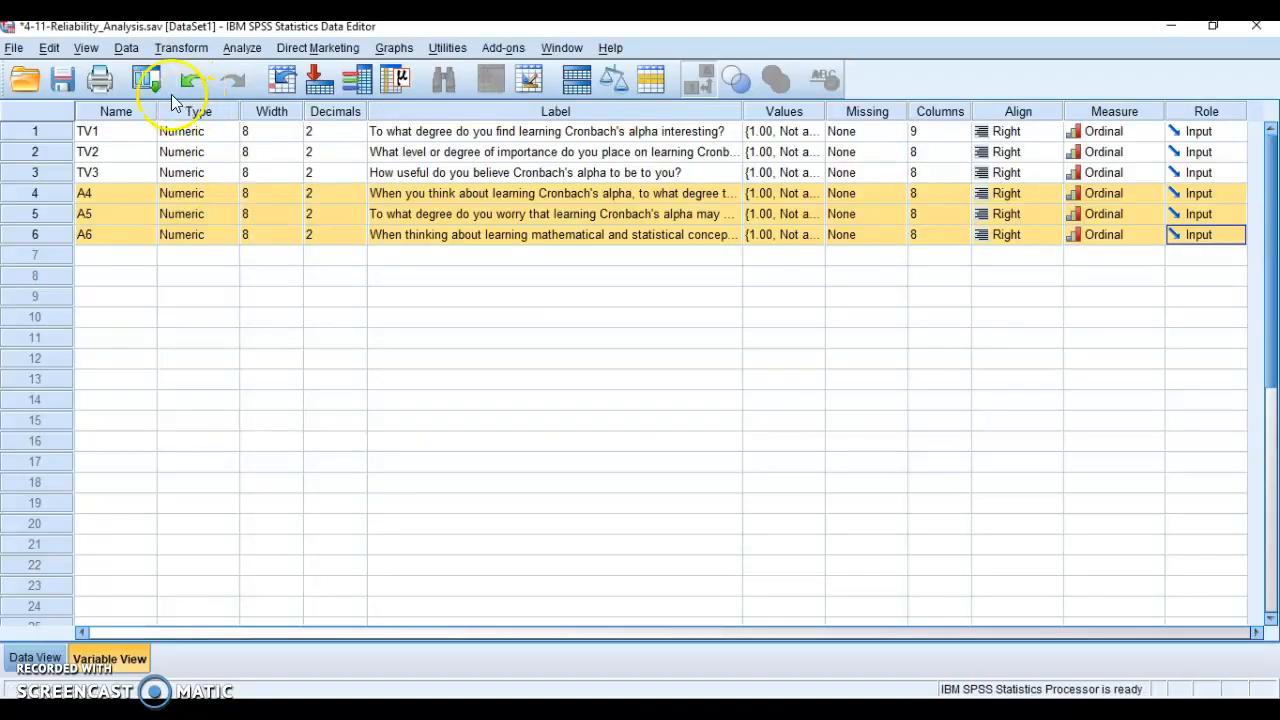
Reset the Reliability Analysis setup and add the three anxiety items A4, A5 and A6 as its items.
left_click(240, 48)
mouse_move(322, 352)
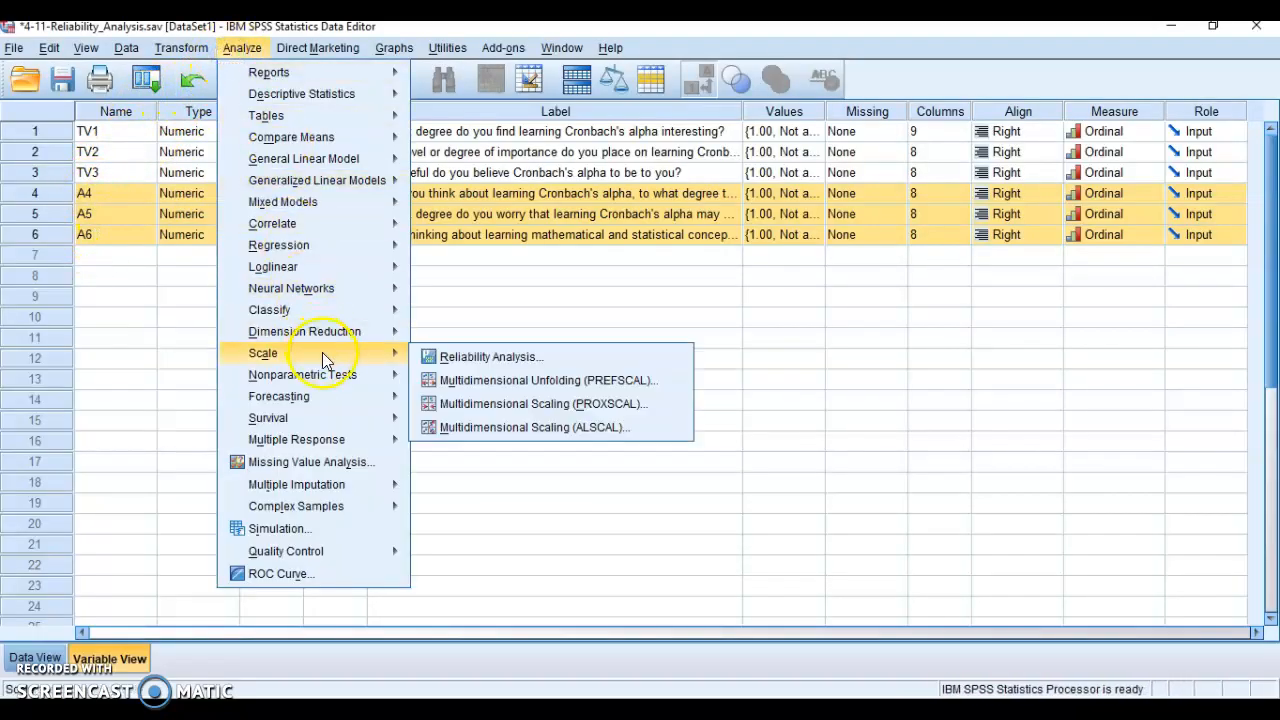
left_click(490, 358)
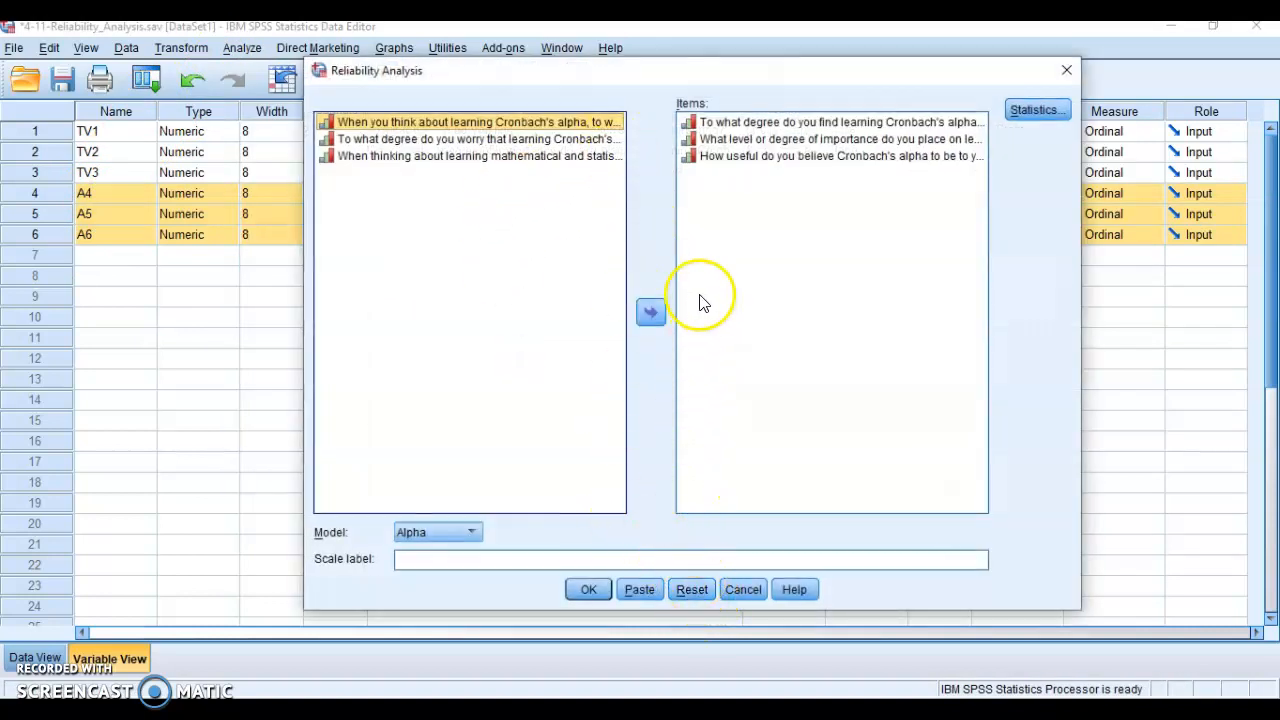
left_click(692, 592)
left_click(410, 174)
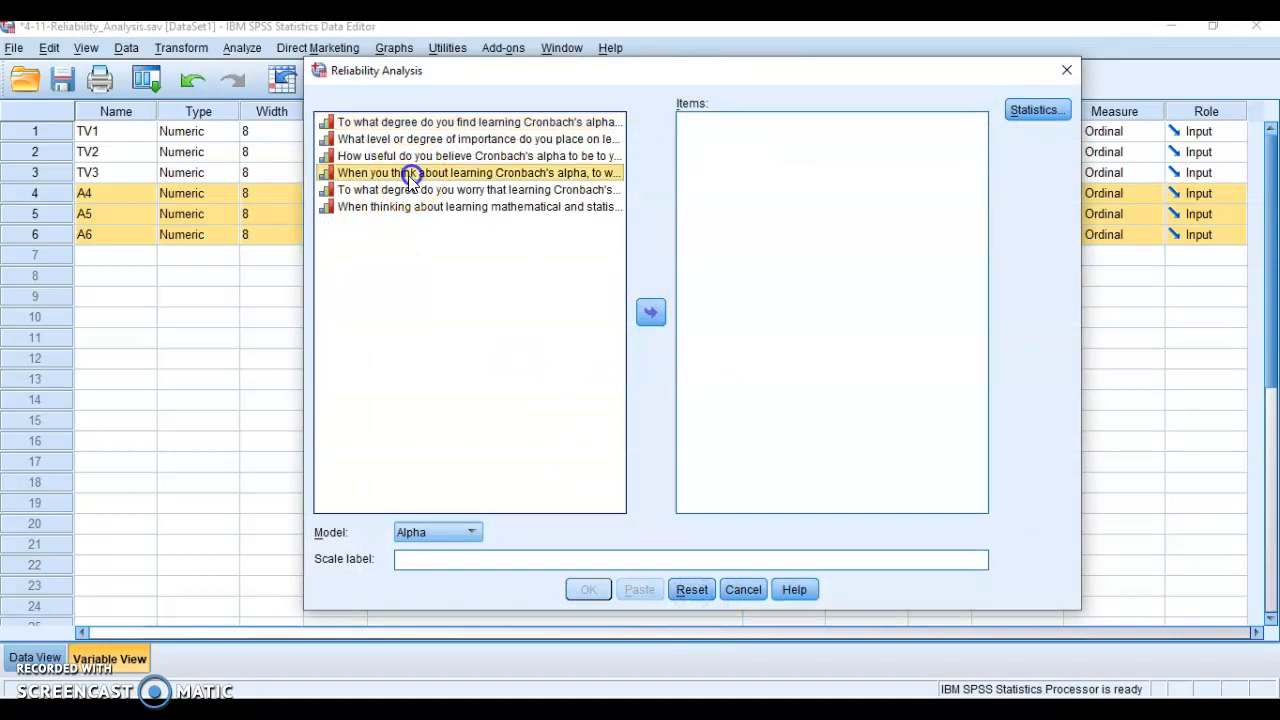
left_click(420, 207, "shift")
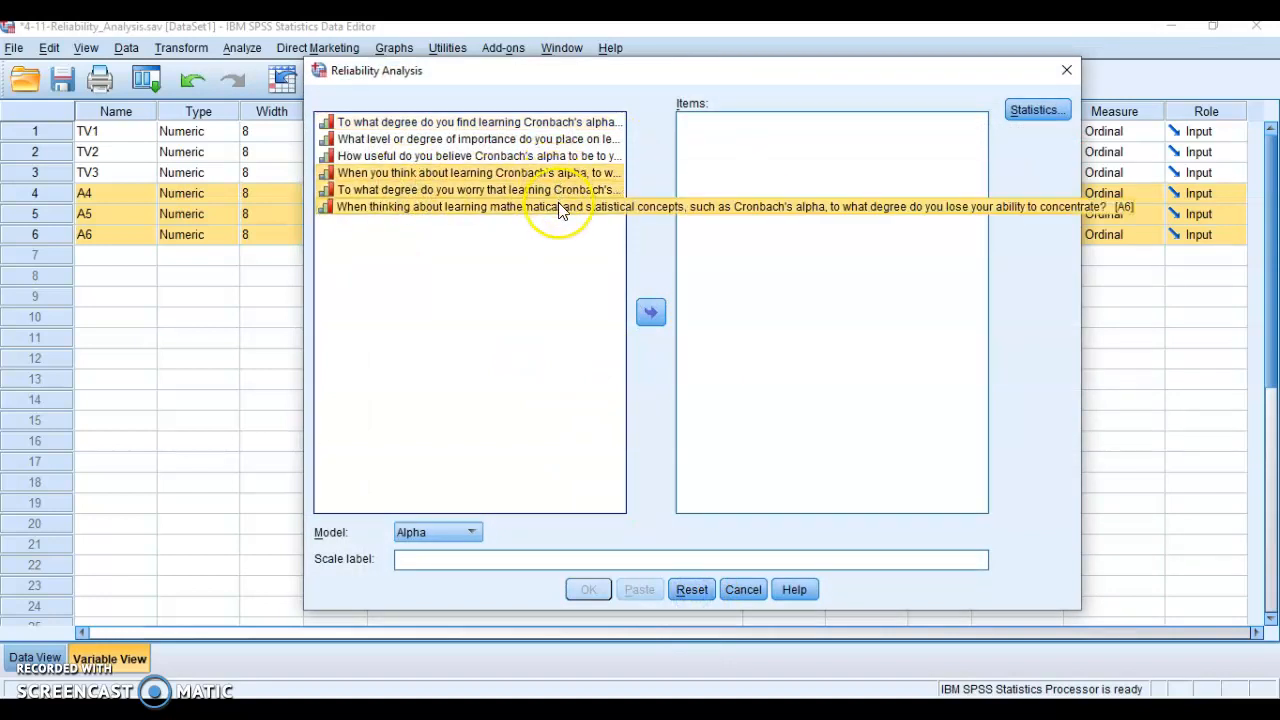
left_click_drag(565, 190, 737, 186)
Request descriptives for item, scale and scale if item deleted plus inter-item correlations, and run the analysis on A4–A6.
left_click(1030, 108)
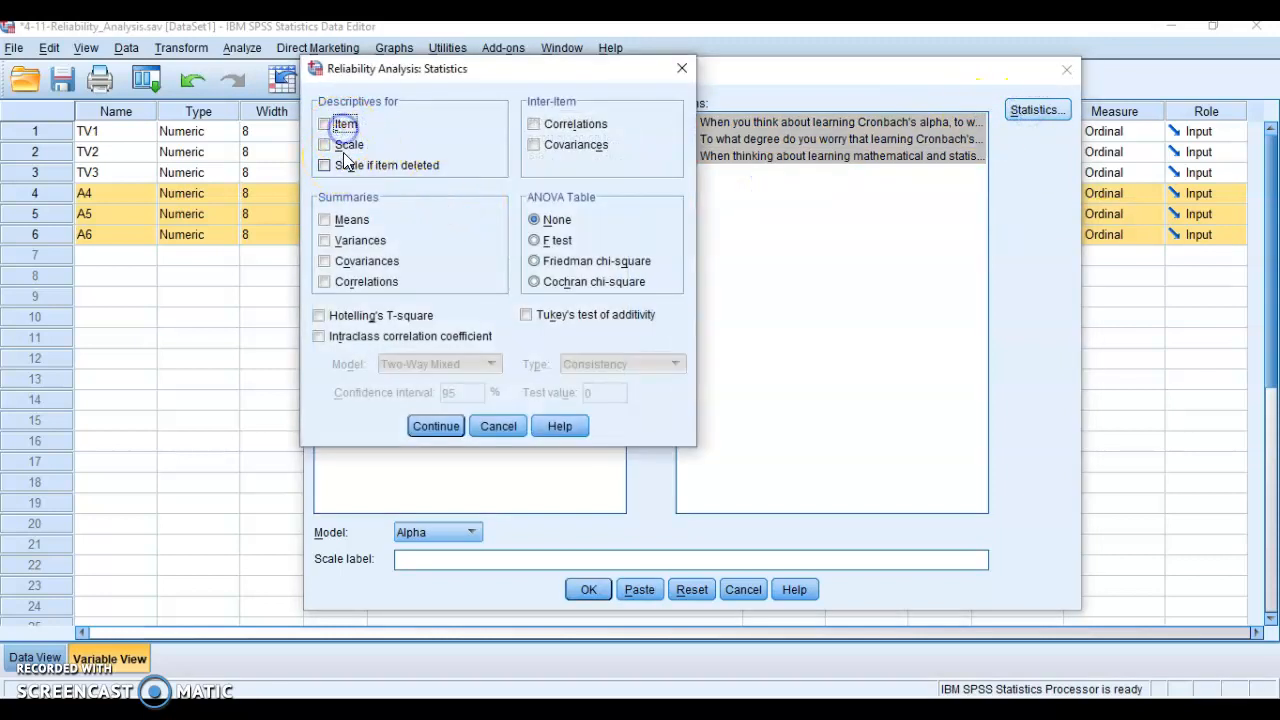
left_click(352, 122)
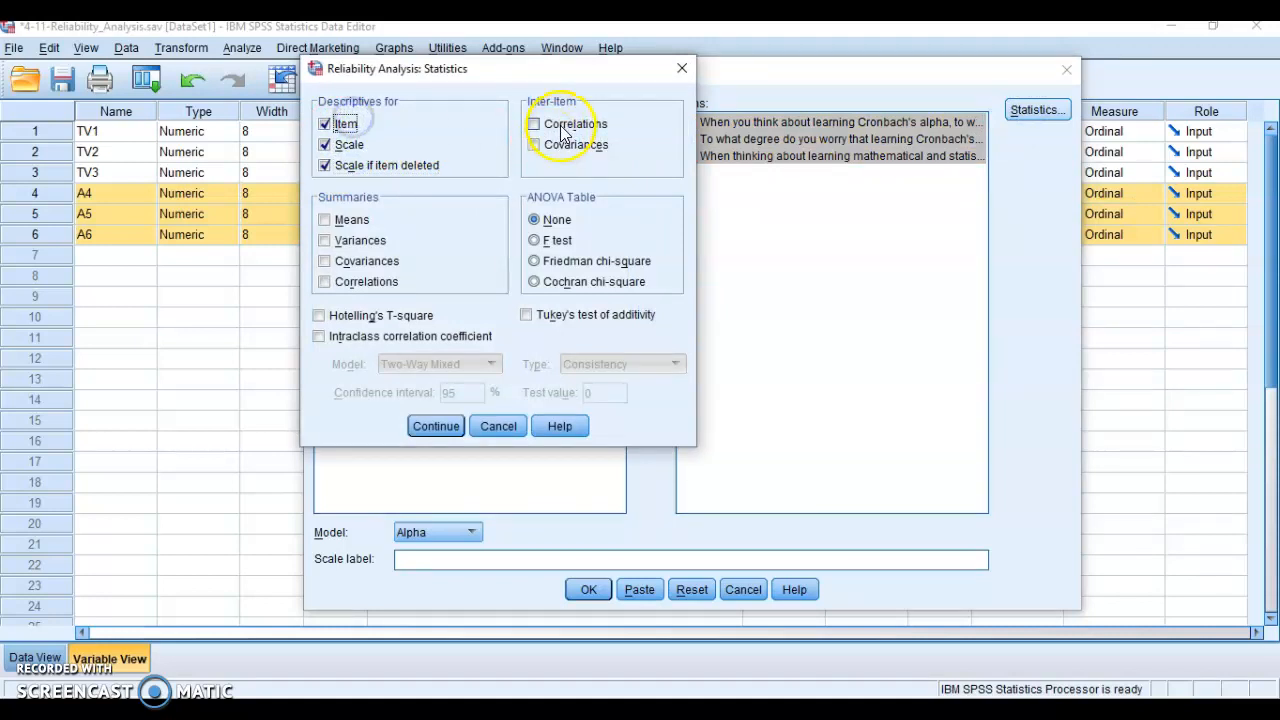
left_click(436, 426)
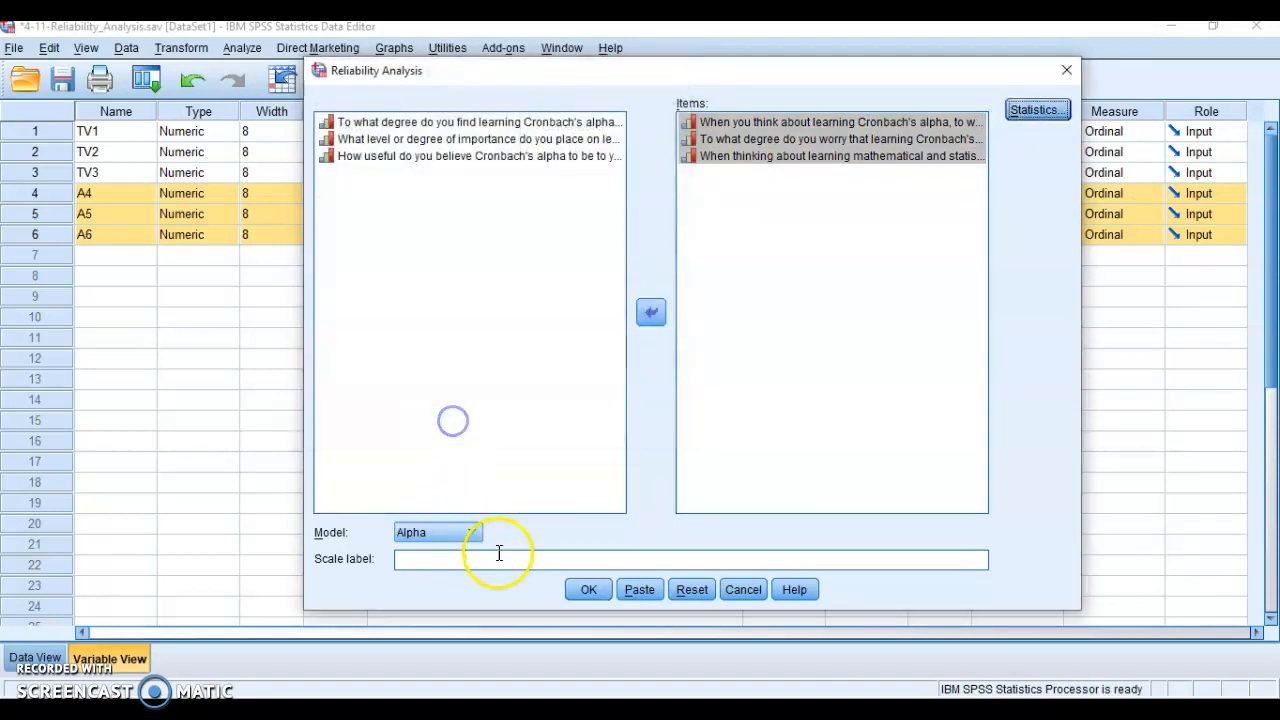
left_click(588, 589)
Examine the A4–A6 output, comparing the overall Cronbach's alpha with the Inter-Item Correlation Matrix and the alpha-if-deleted values in Item-Total Statistics.
scroll(600, 426, "down", 3)
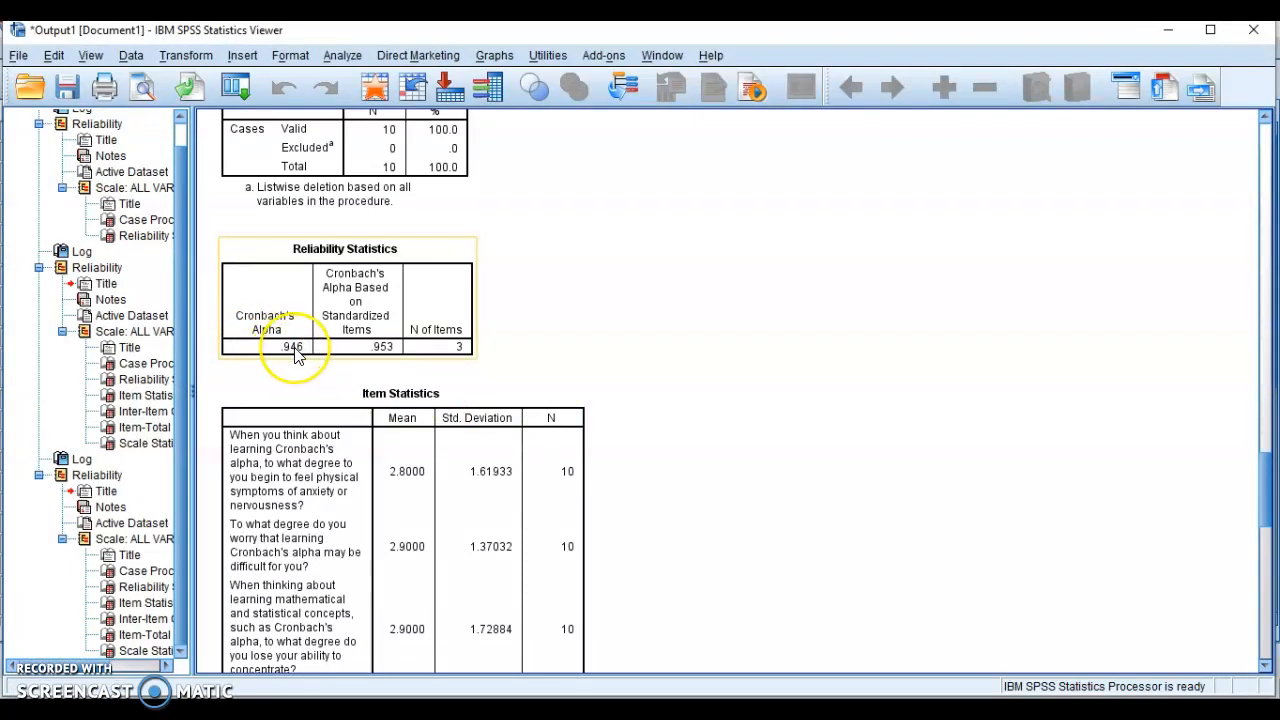
scroll(295, 355, "down", 2)
scroll(575, 460, "down", 4)
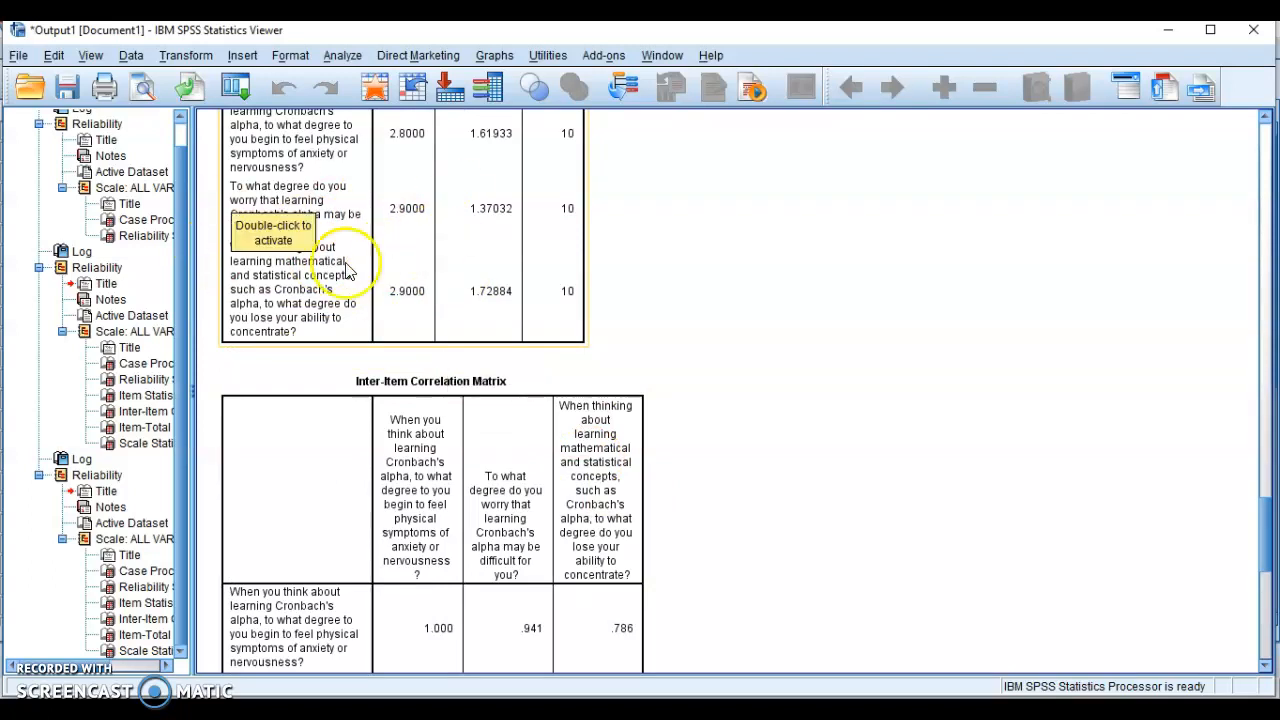
scroll(711, 346, "down", 7)
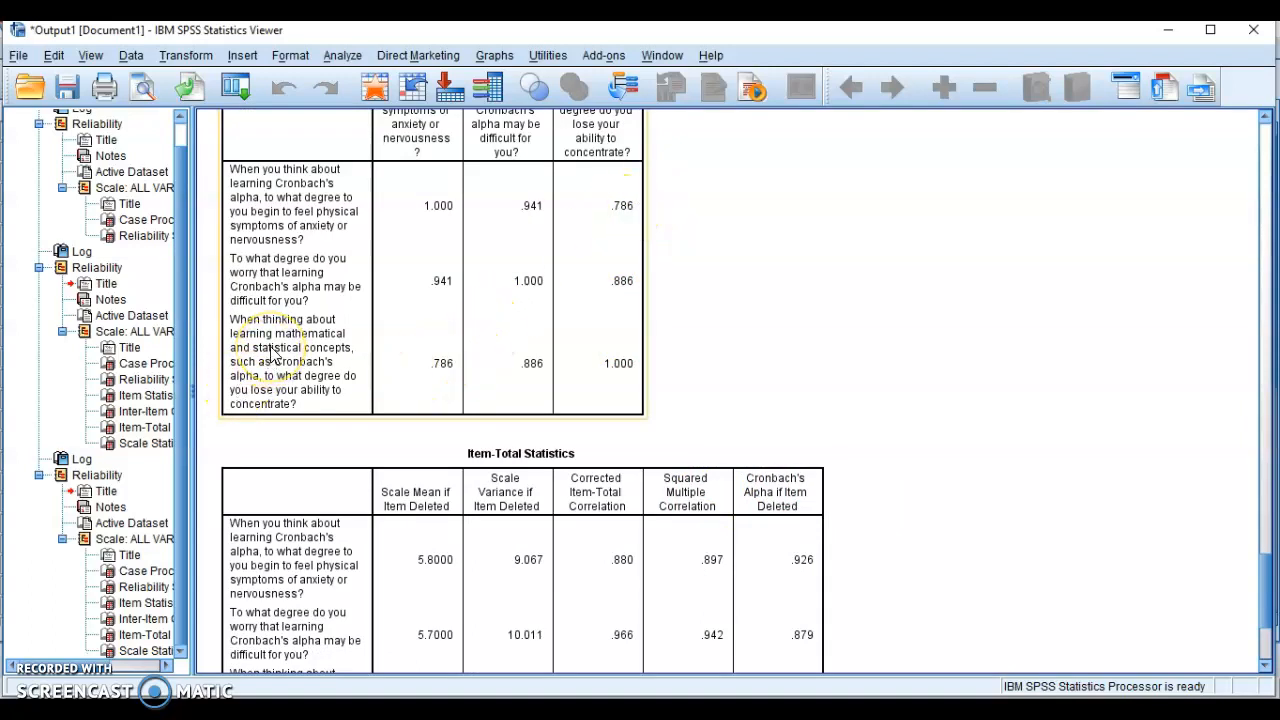
scroll(270, 355, "up", 2)
scroll(272, 355, "up", 15)
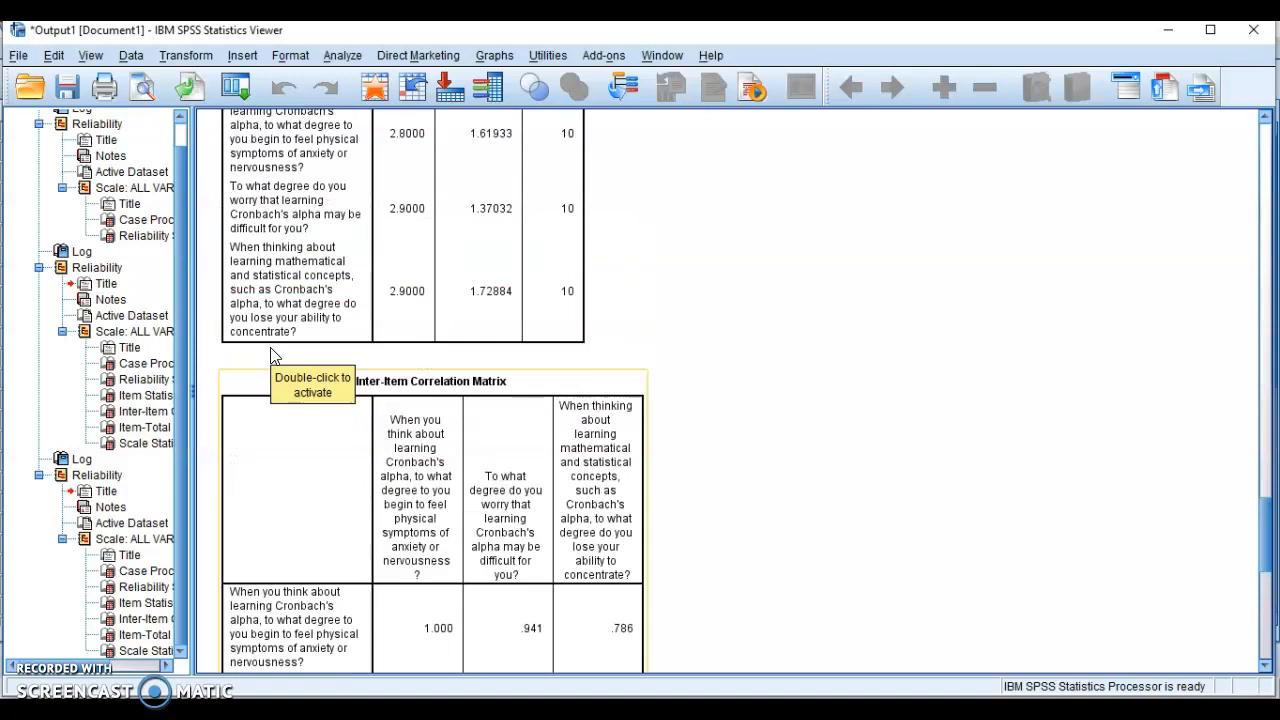
scroll(857, 414, "down", 15)
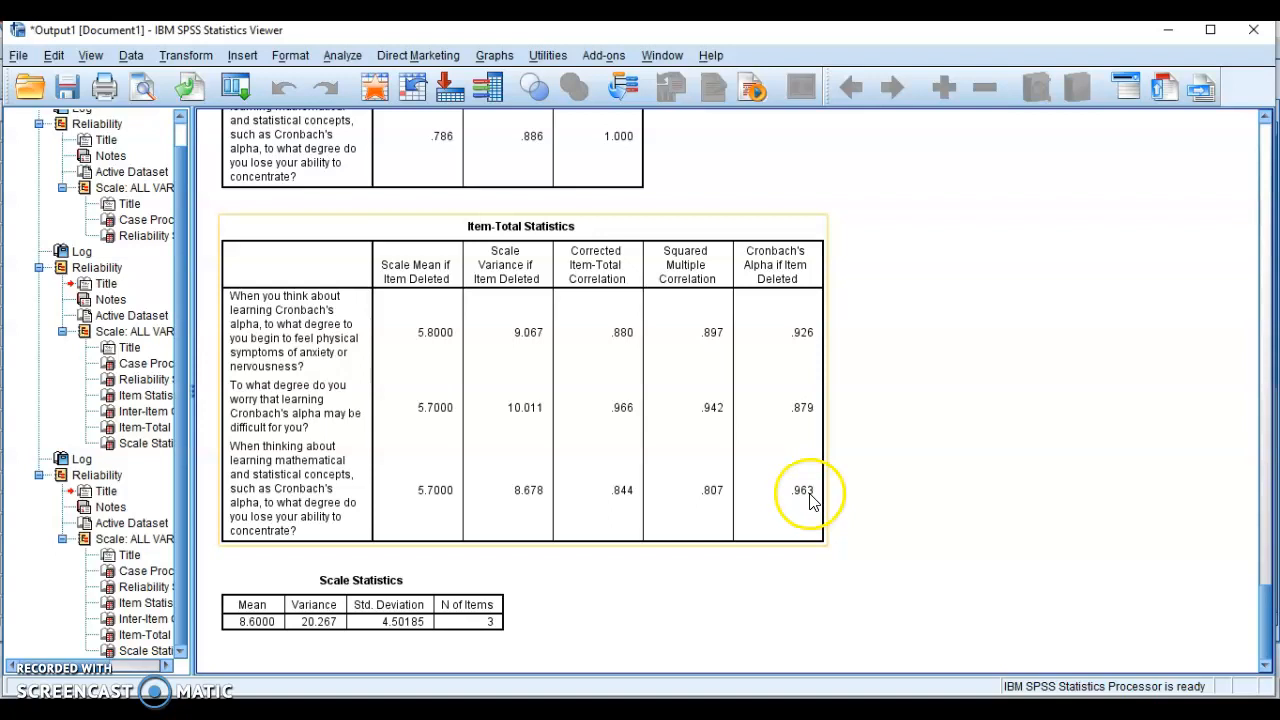
scroll(590, 453, "up", 2)
scroll(590, 453, "up", 4)
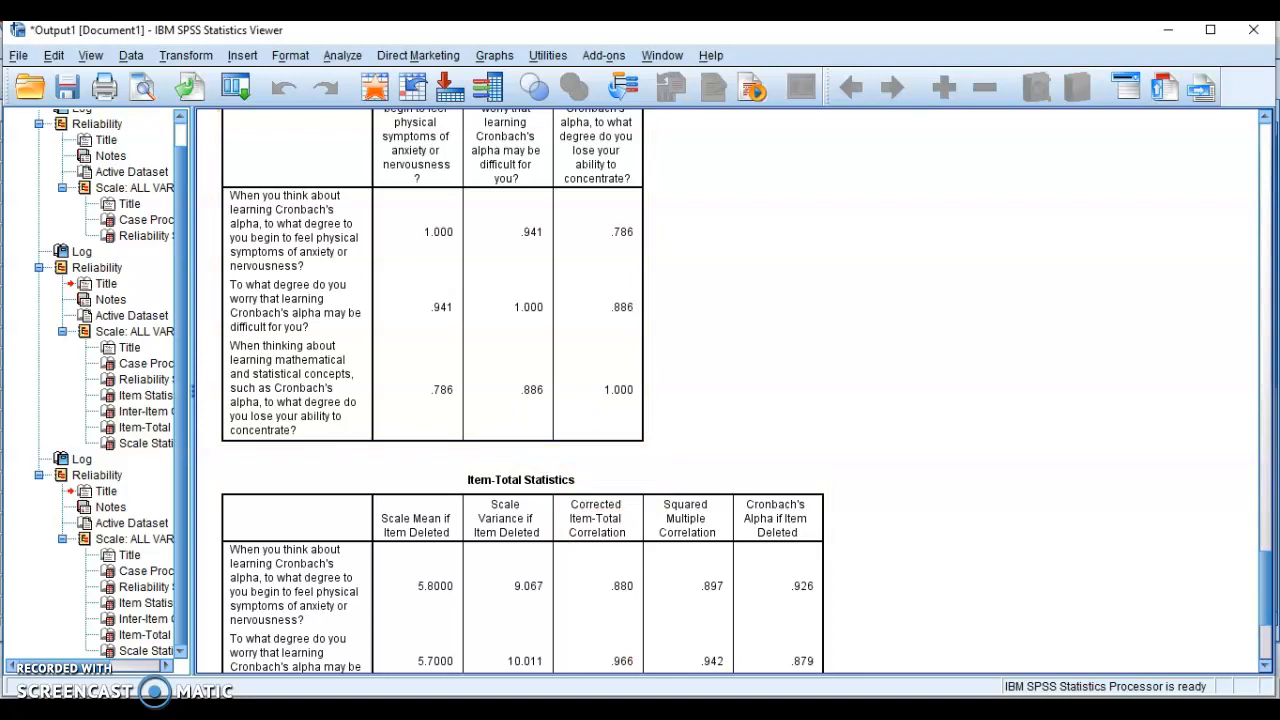
Switch to the course slides in Adobe Reader and go to the "Reliability Analysis – Example 2" page.
left_click(600, 712)
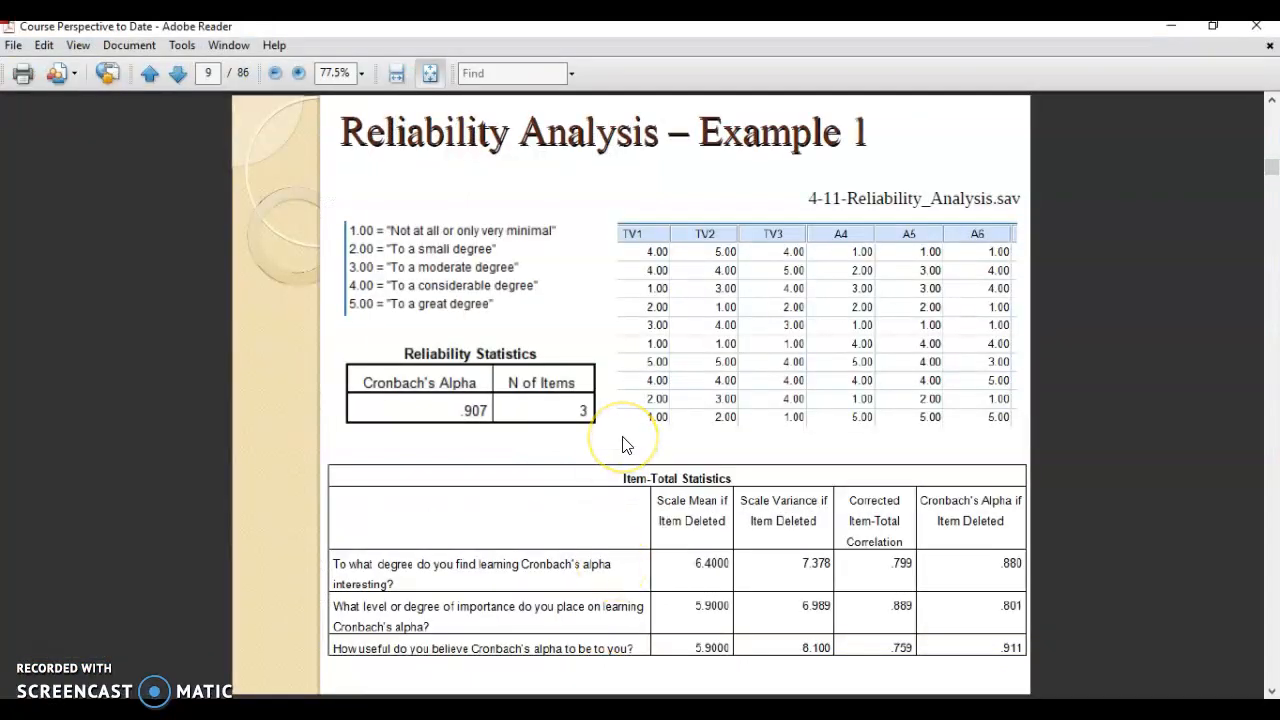
scroll(622, 445, "down", 1)
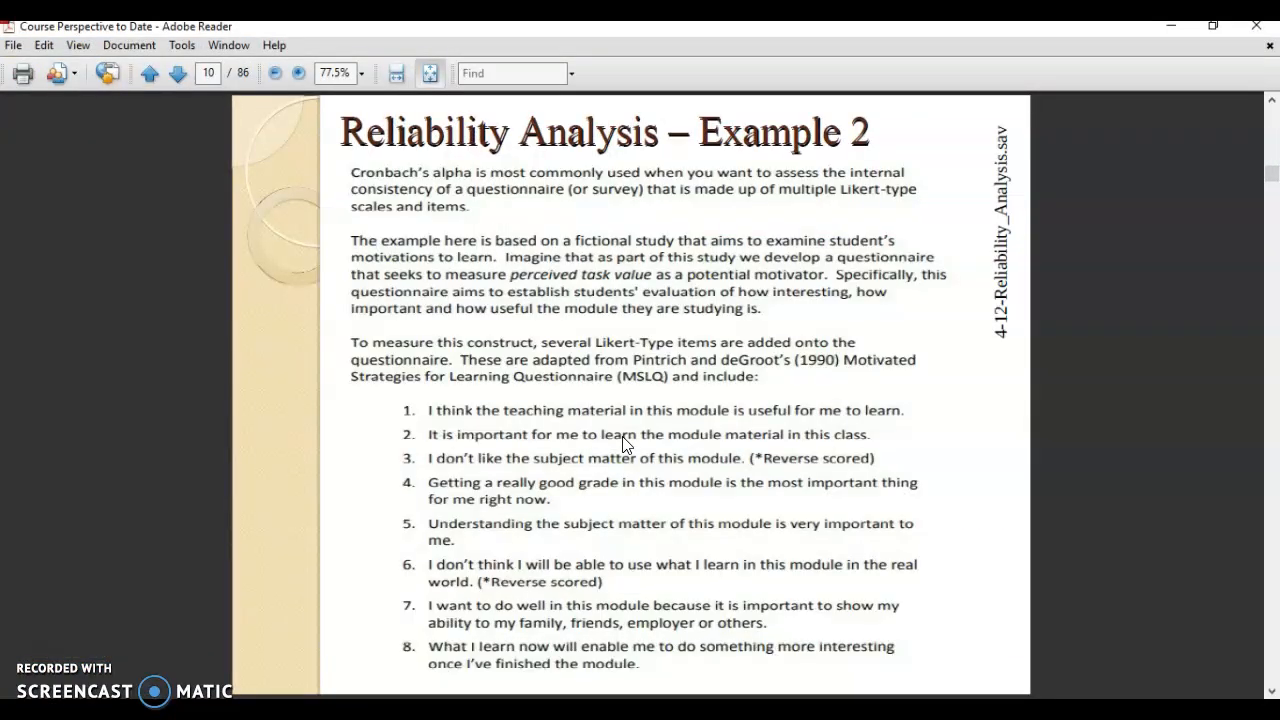
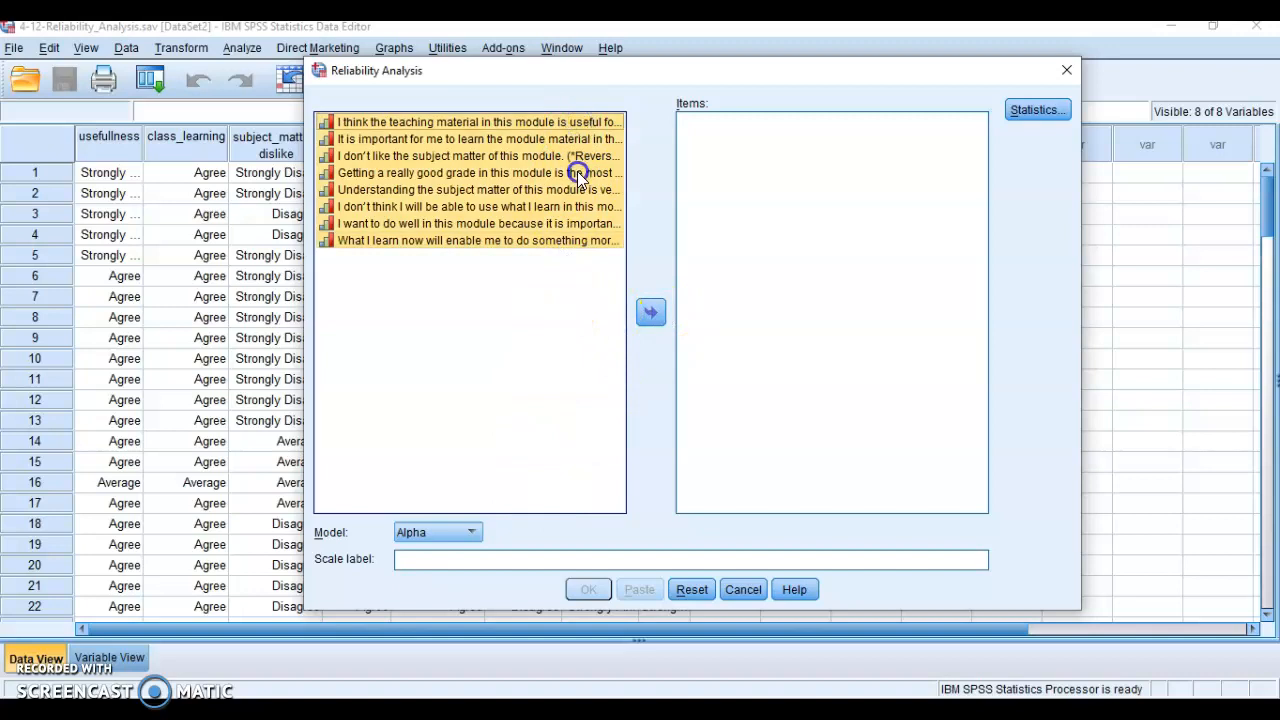
Run the reliability analysis on all eight module items with descriptives for item, scale and scale if item deleted plus inter-item correlations.
left_click(1036, 110)
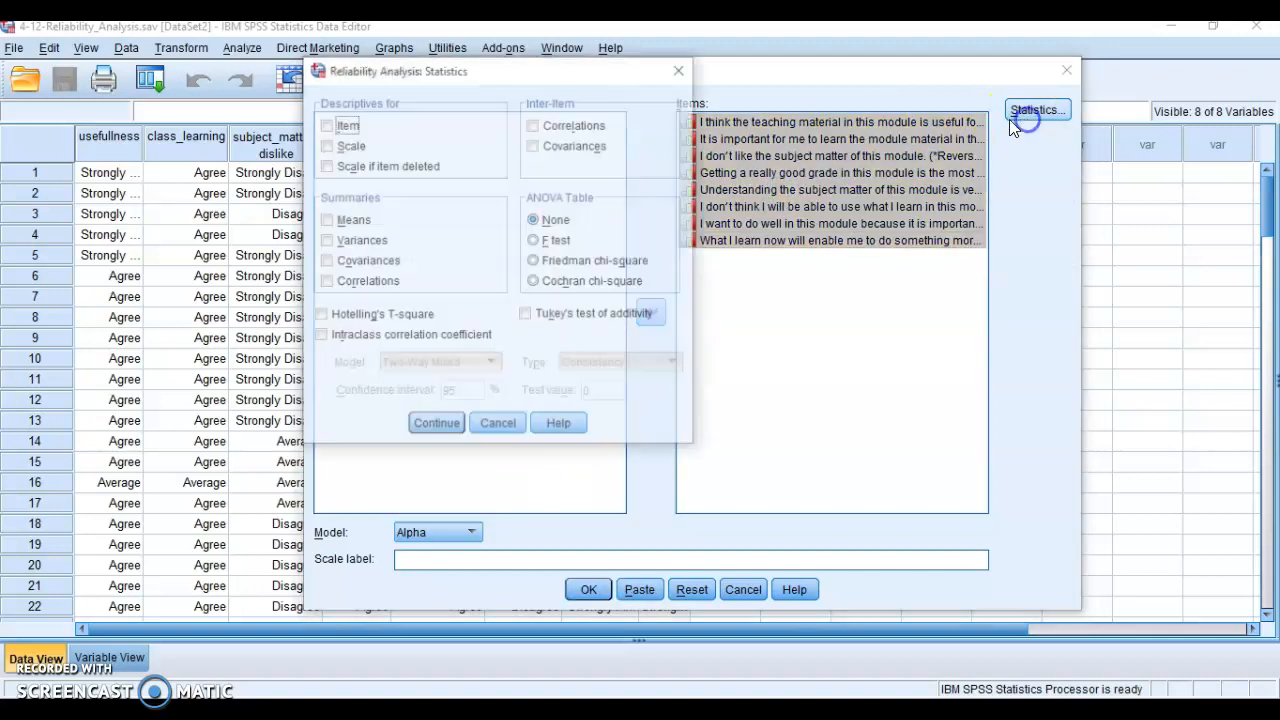
left_click(352, 167)
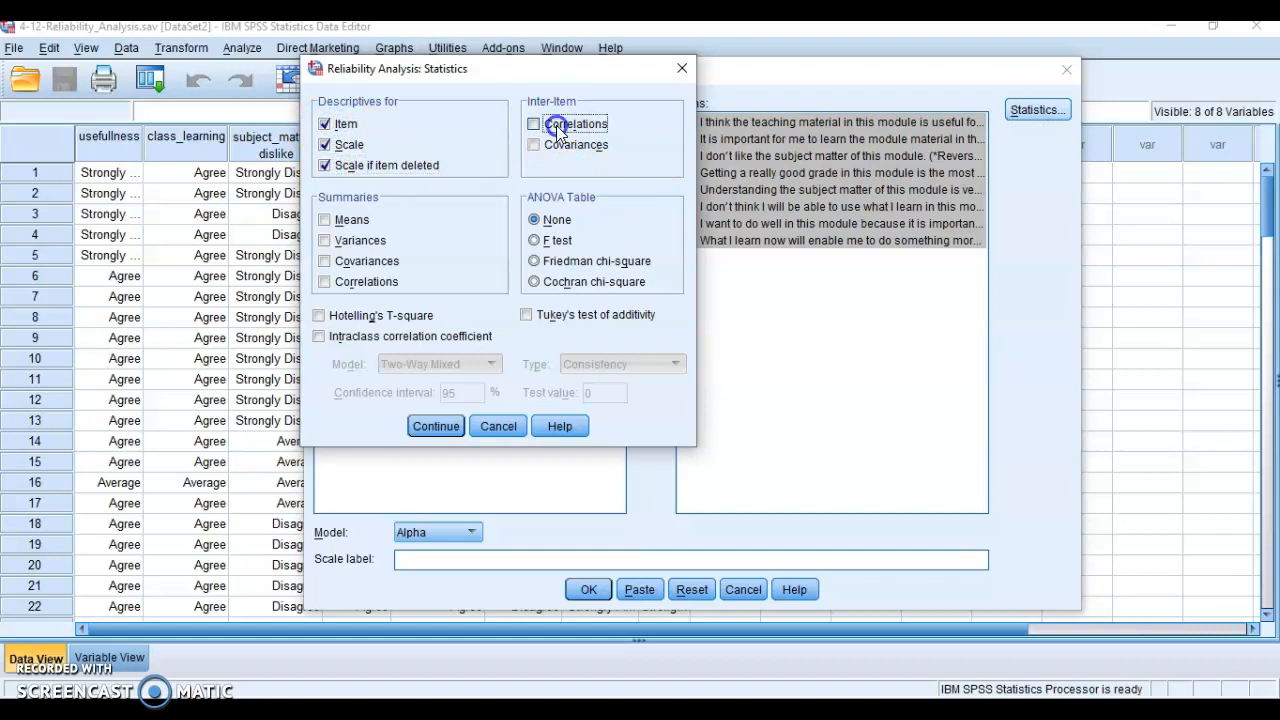
left_click(436, 426)
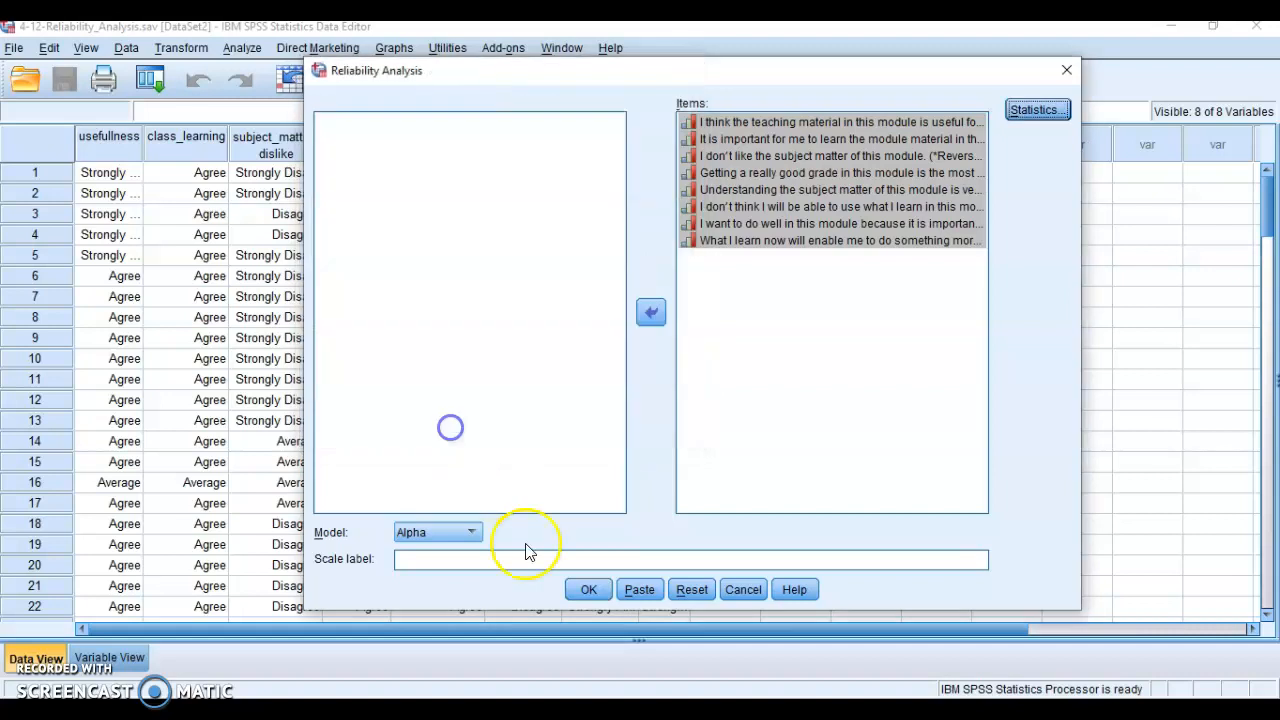
left_click(572, 590)
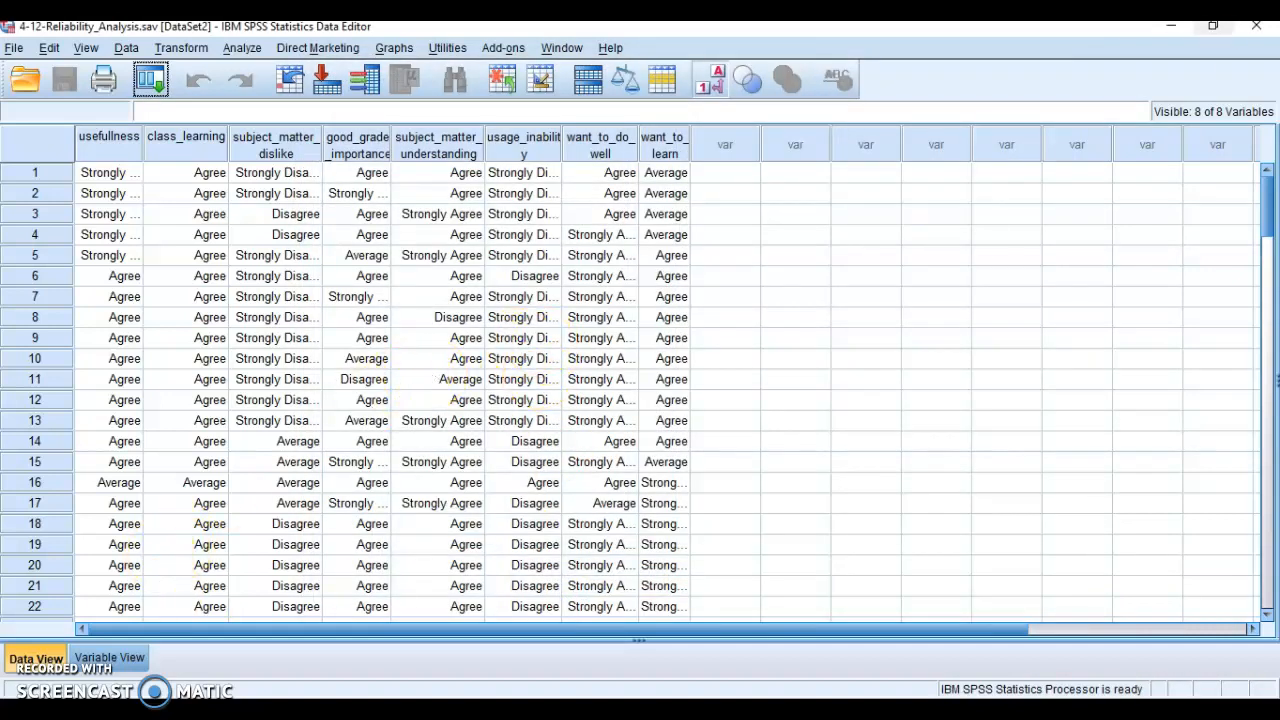
Examine the overall Cronbach's alpha in Reliability Statistics and the Item Statistics table for the eight module items.
scroll(494, 300, "down", 4)
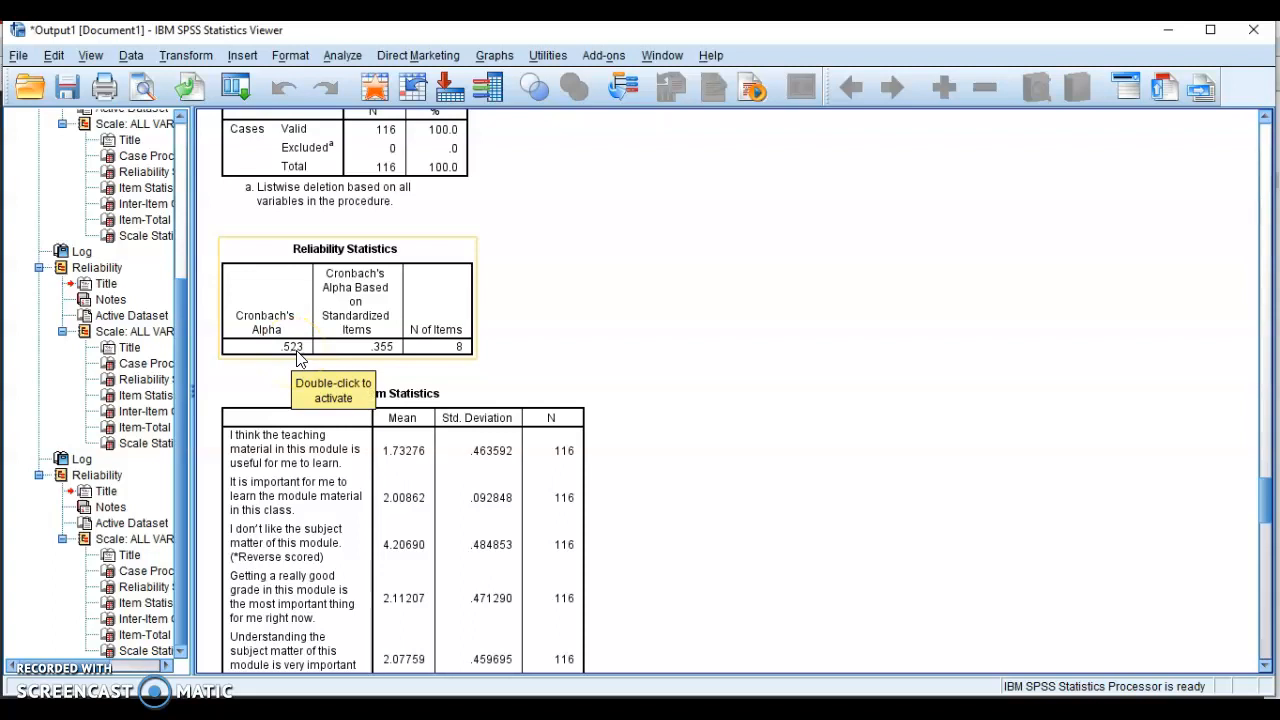
scroll(645, 430, "down", 6)
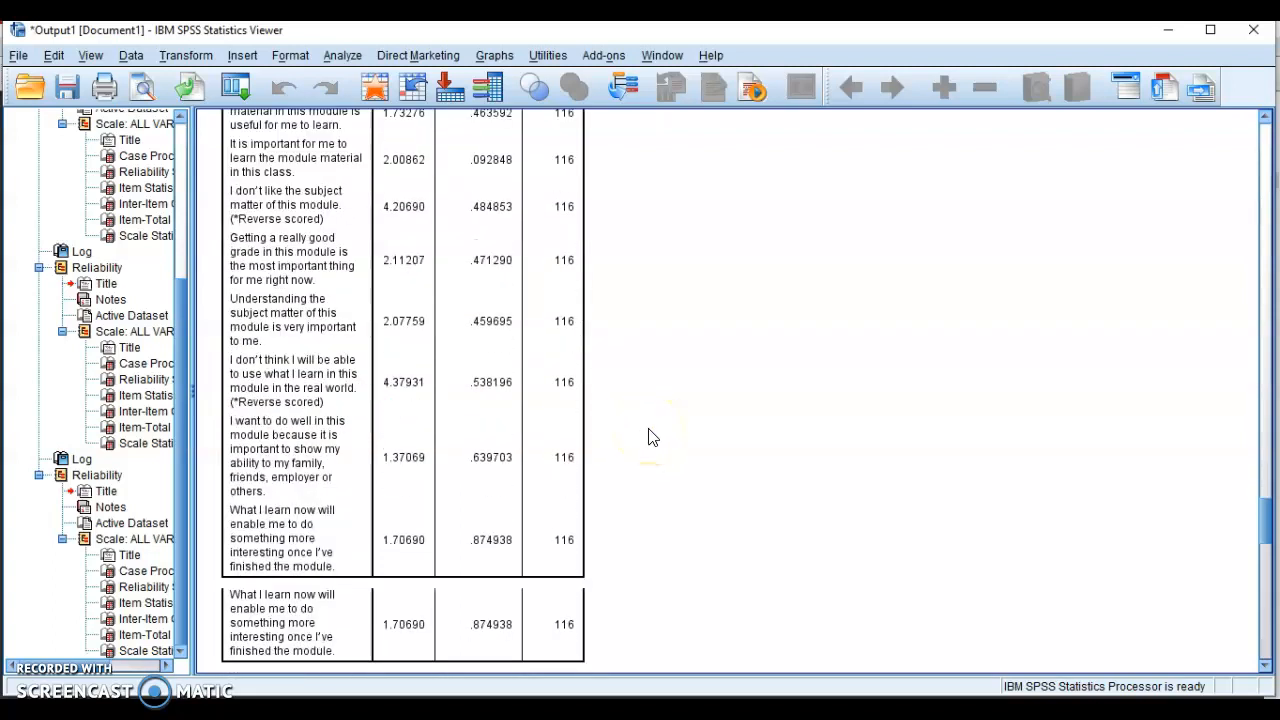
scroll(610, 395, "up", 5)
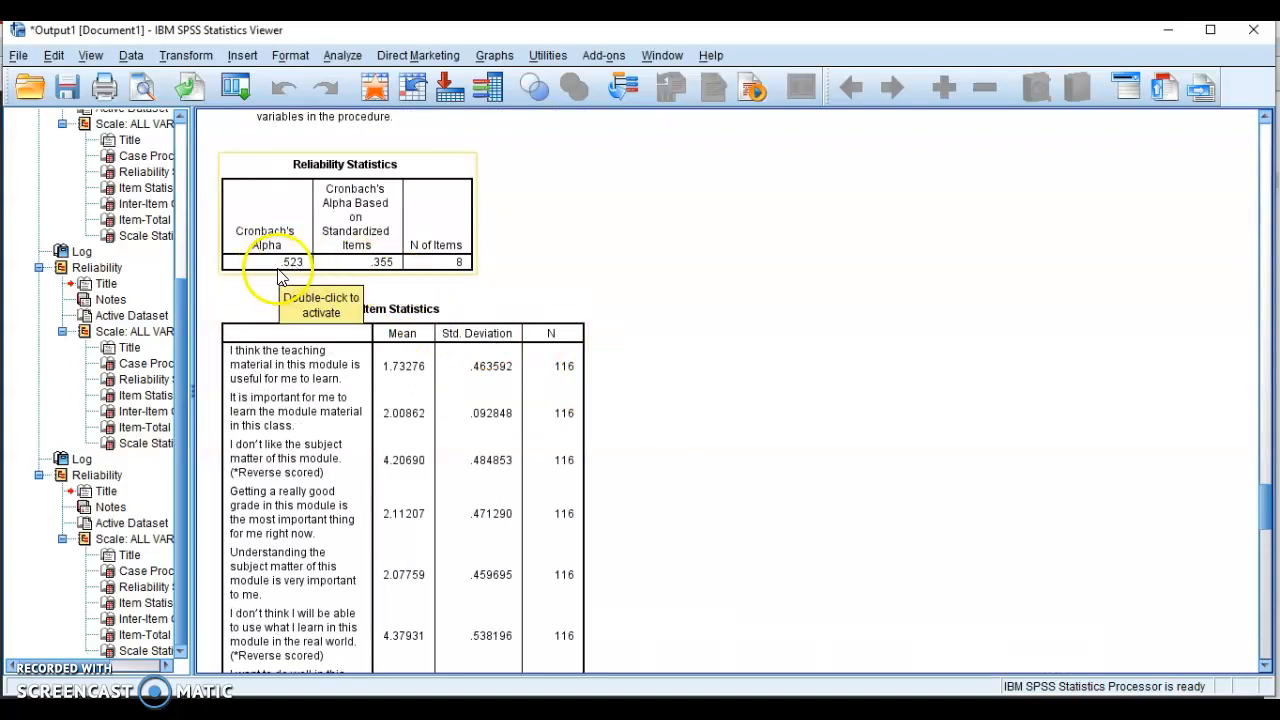
scroll(771, 371, "down", 5)
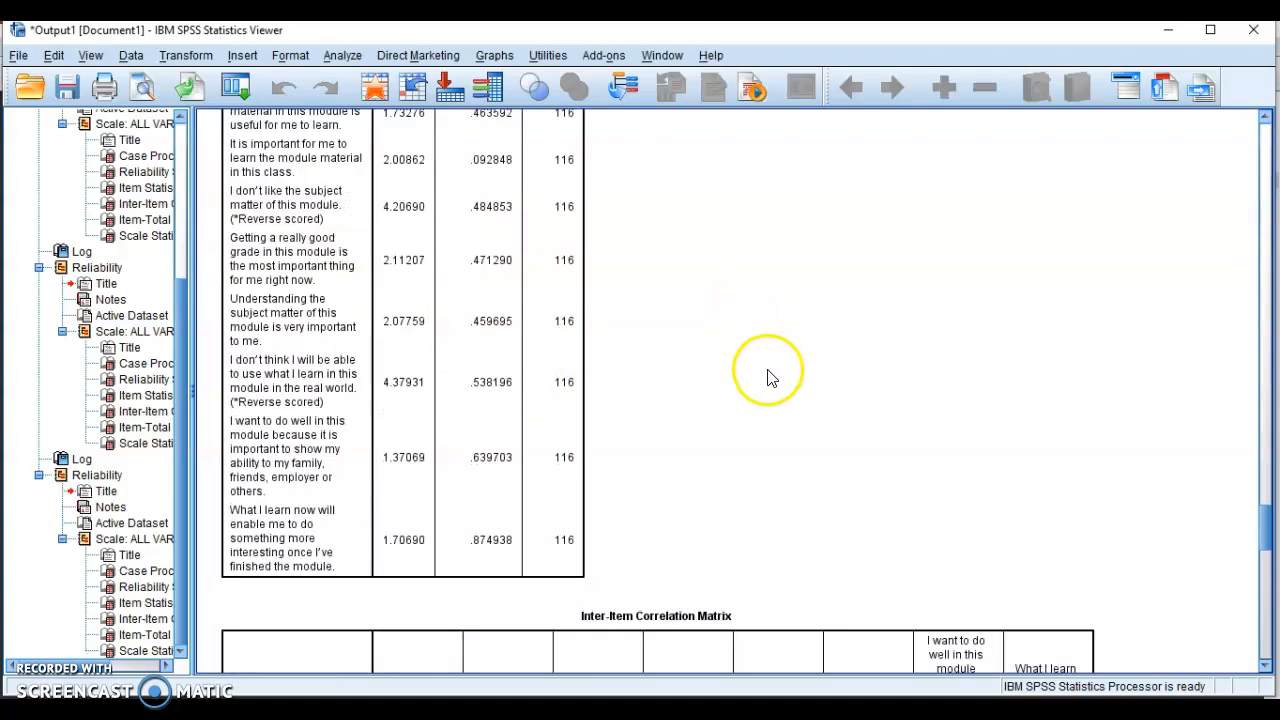
Examine the Inter-Item Correlation Matrix of the eight module items, looking at the direction and strength of the correlations.
scroll(771, 377, "down", 3)
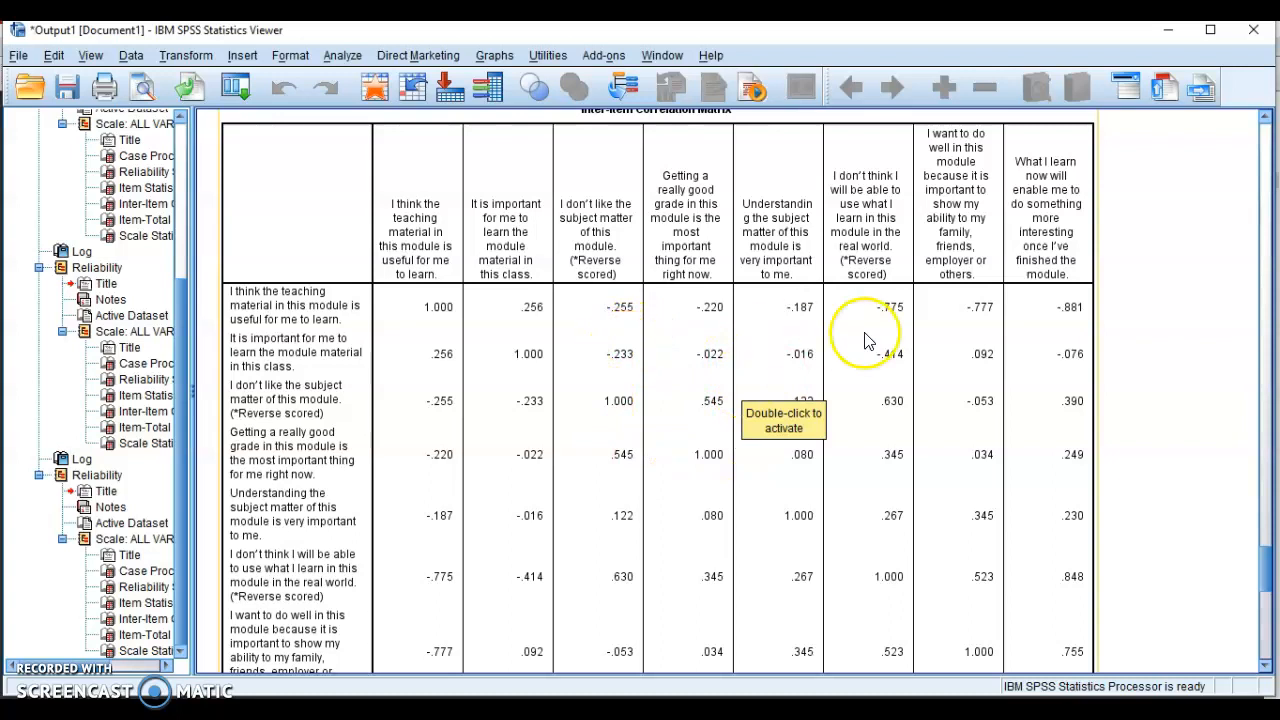
scroll(645, 465, "down", 2)
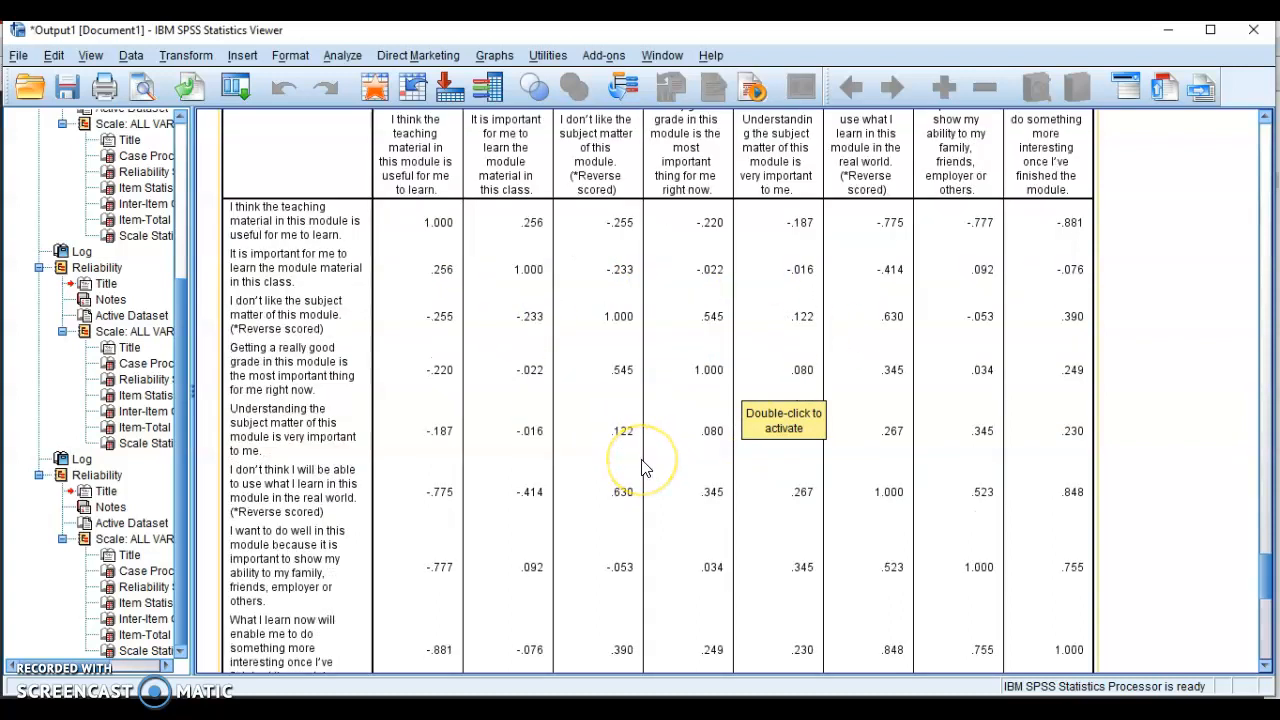
scroll(645, 468, "up", 2)
scroll(641, 456, "up", 2)
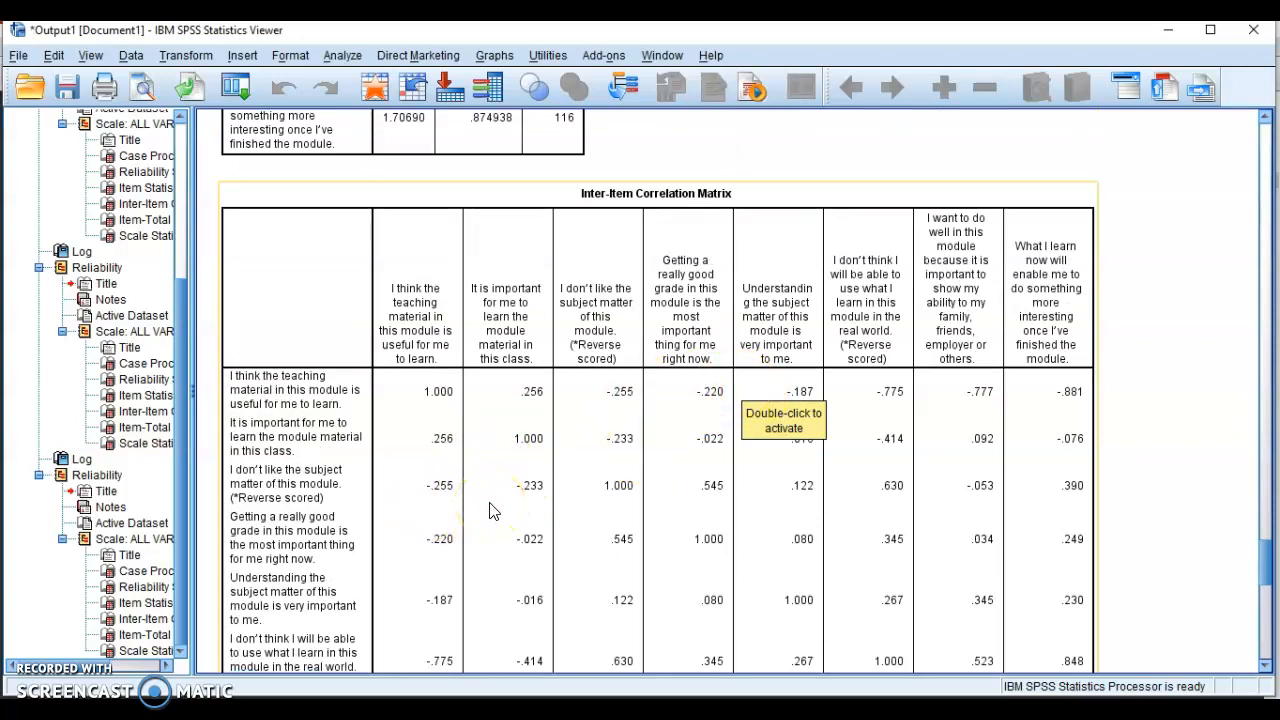
scroll(490, 511, "down", 4)
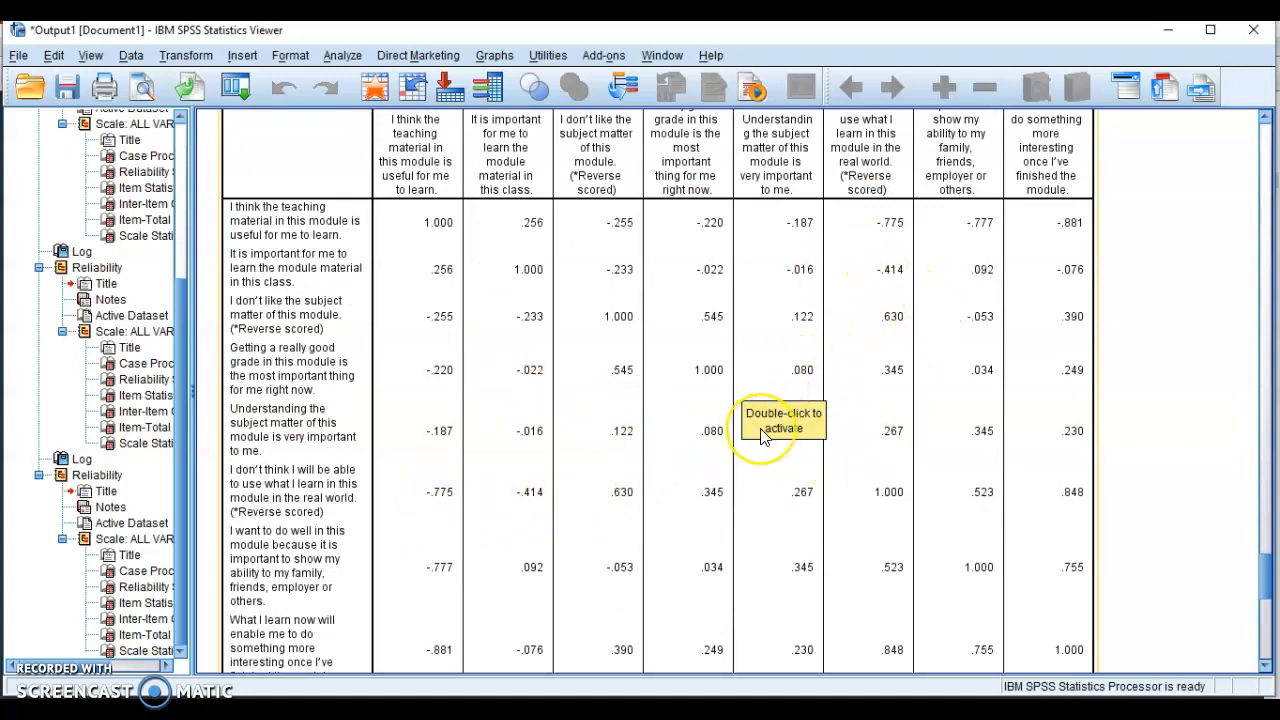
Examine Item-Total Statistics for the eight module items, including the corrected item-total correlations and the alpha-if-deleted column.
scroll(763, 437, "down", 3)
scroll(763, 437, "down", 7)
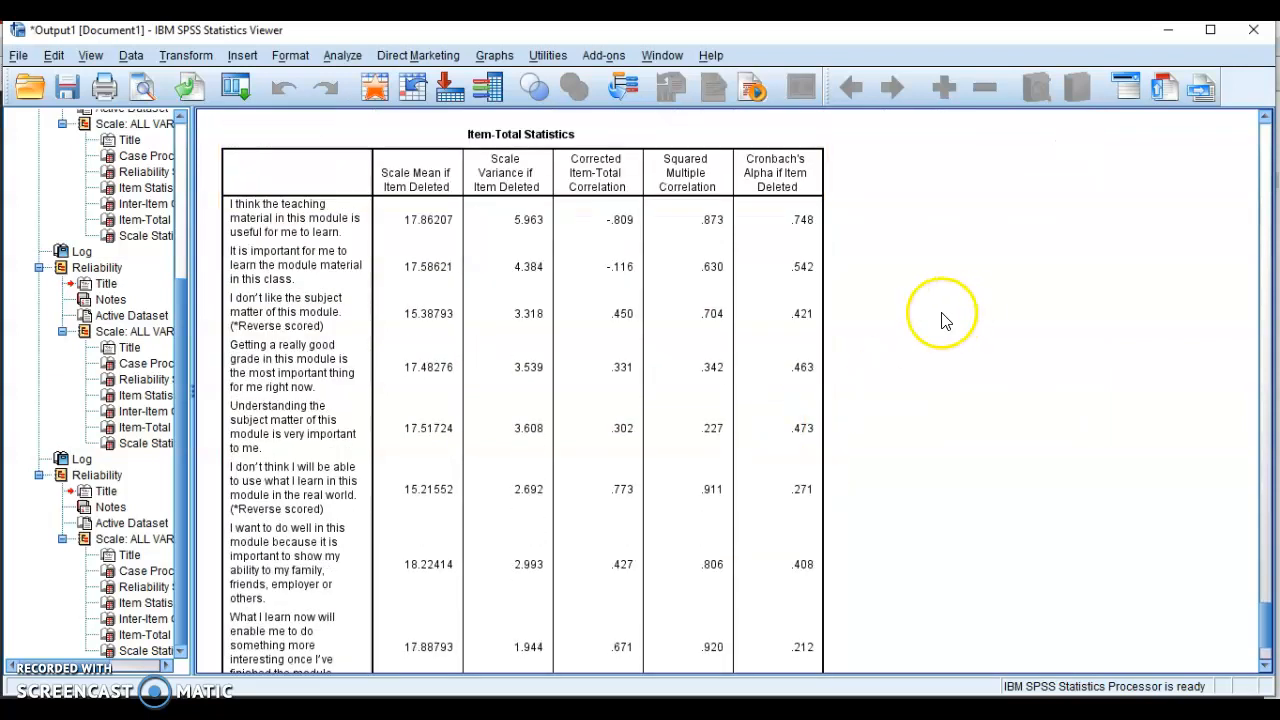
scroll(889, 380, "down", 3)
scroll(891, 384, "up", 1)
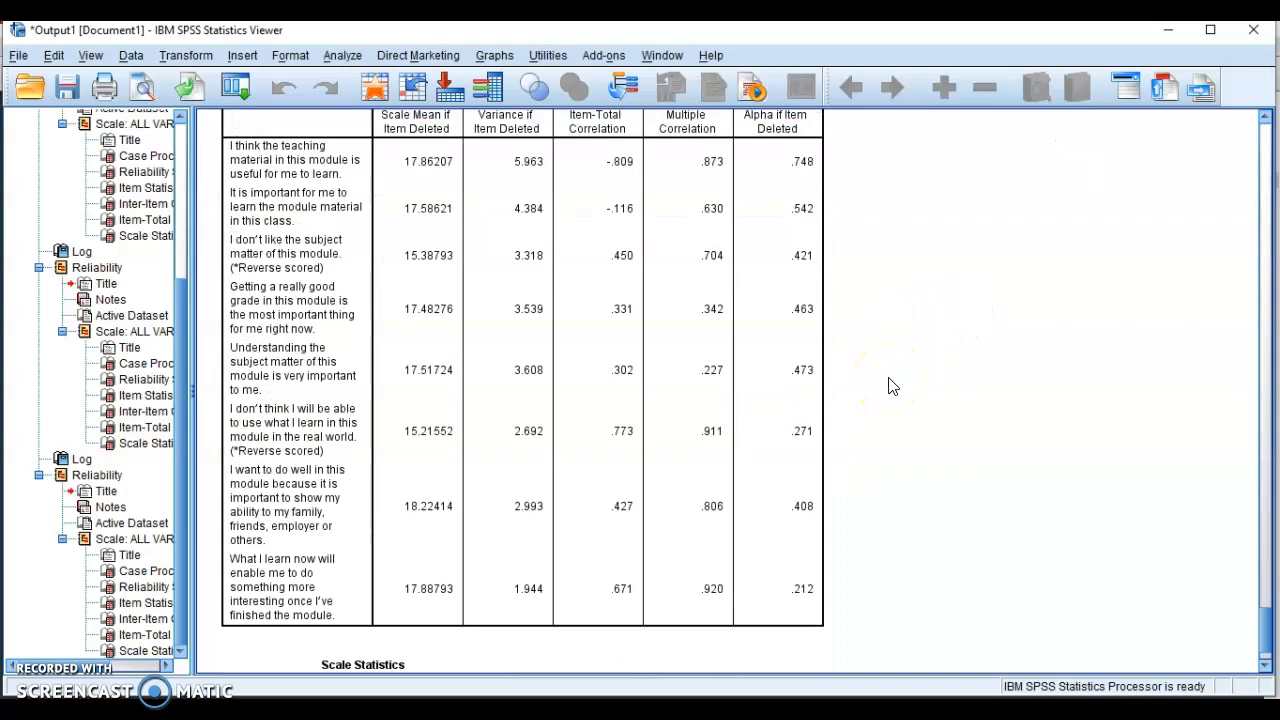
Compare the Cronbach's Alpha if Item Deleted values with the corrected item-total correlations for the first two module items.
scroll(892, 387, "up", 2)
left_click(693, 276)
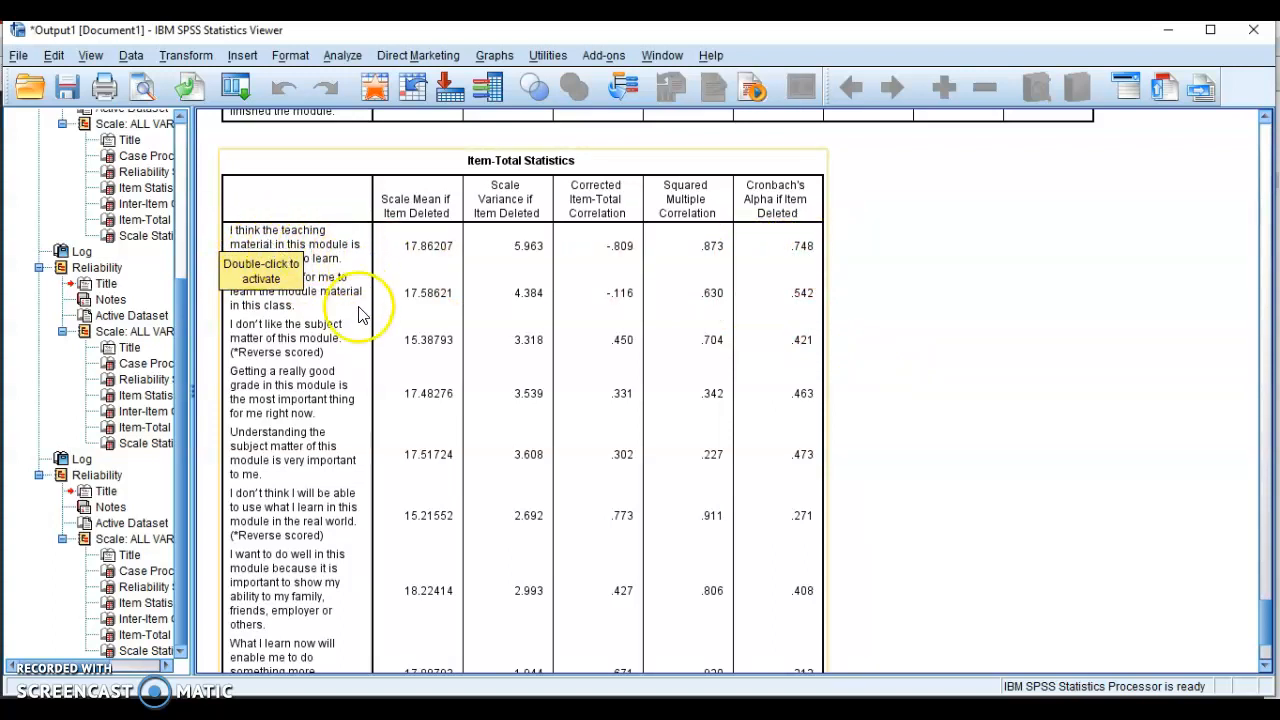
left_click(1090, 347)
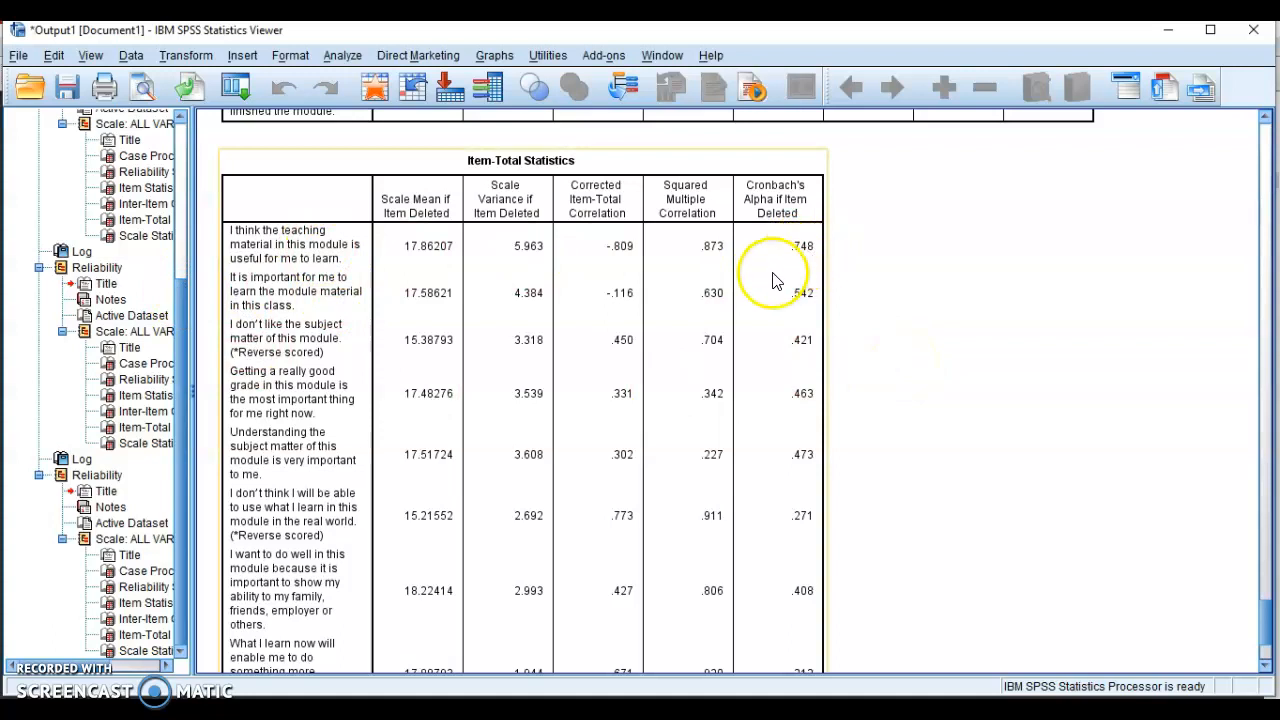
scroll(785, 285, "down", 3)
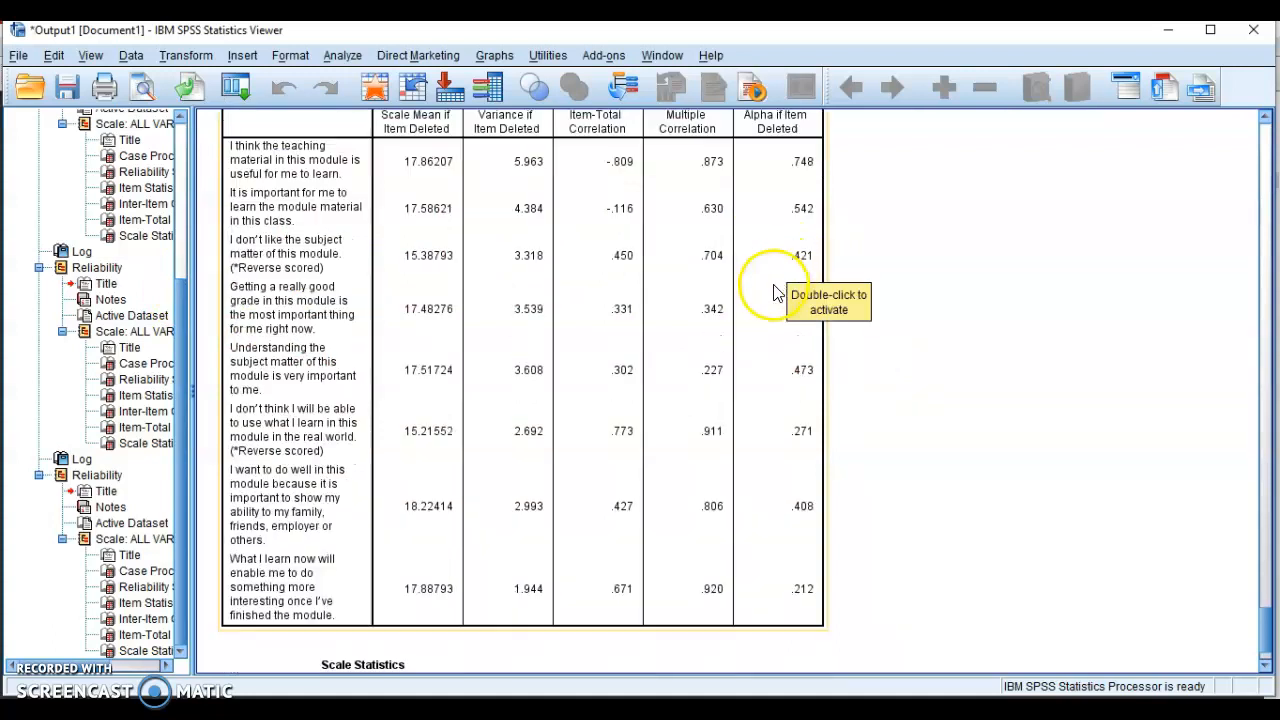
scroll(785, 440, "up", 2)
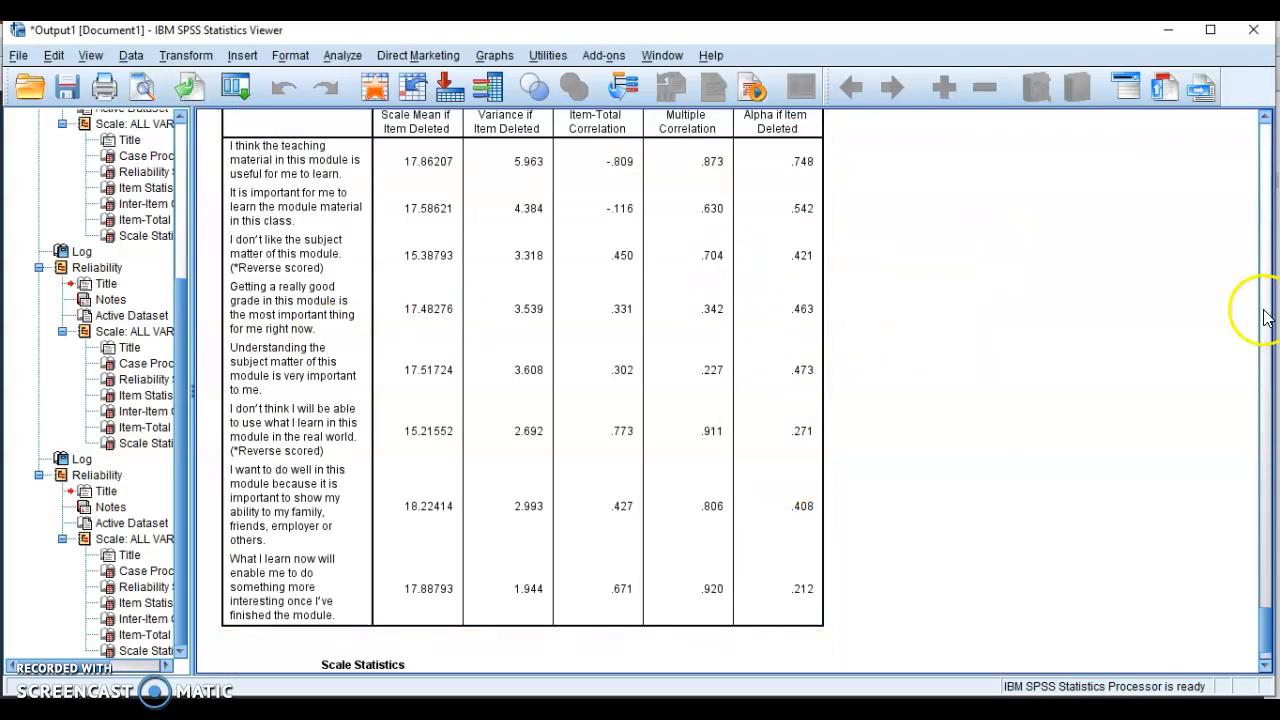
scroll(435, 595, "up", 3)
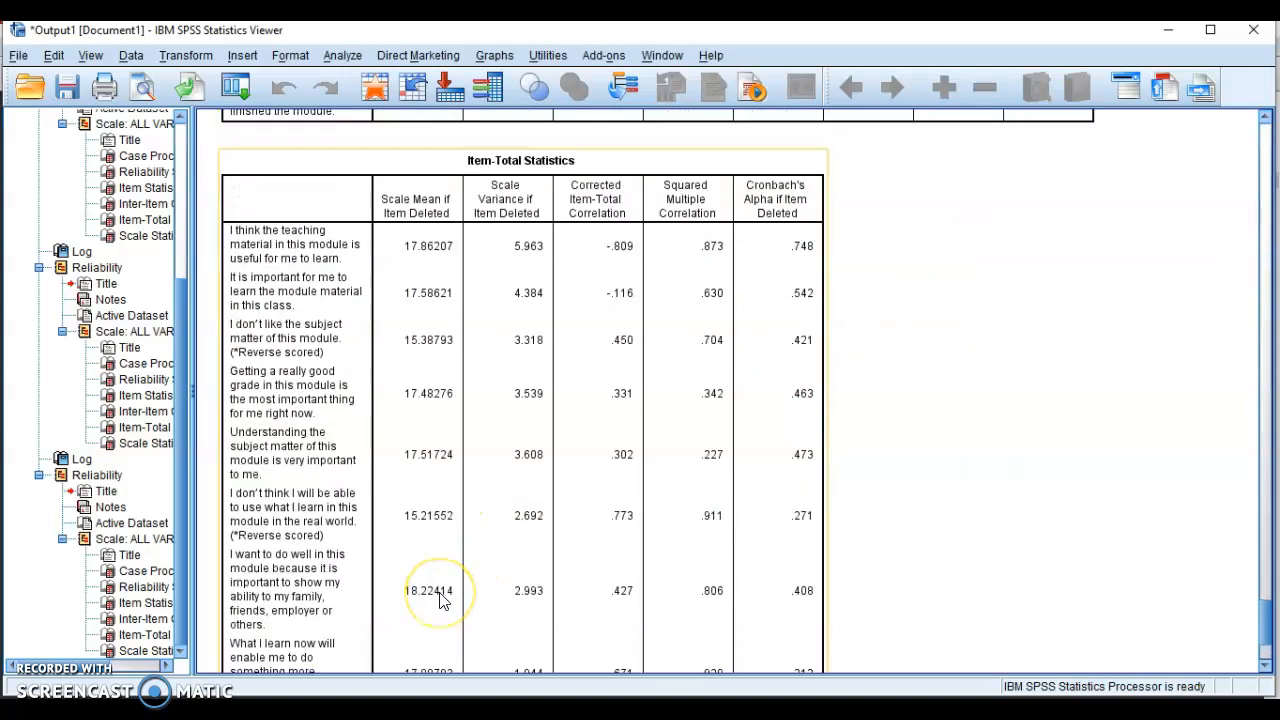
scroll(442, 600, "up", 2)
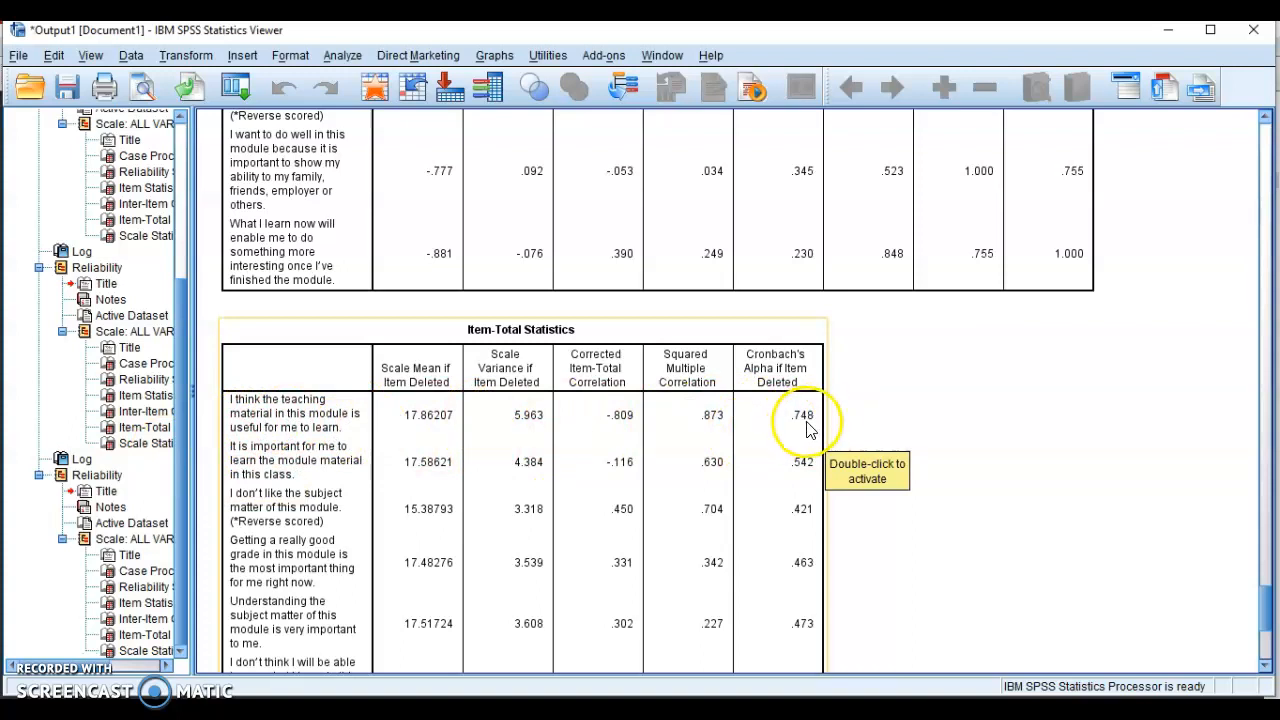
Review the module items' inter-item correlations and overall Cronbach's alpha again, and check them against the Item-Total Statistics.
scroll(762, 448, "up", 5)
scroll(762, 448, "down", 1)
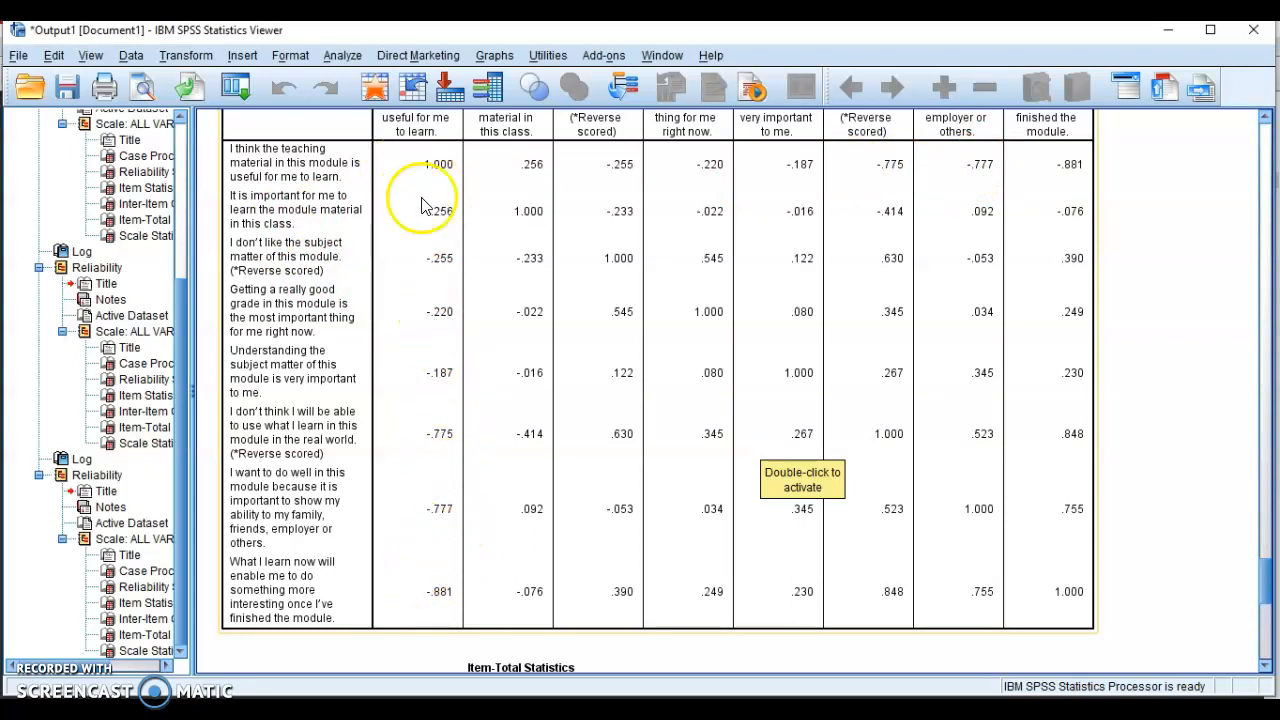
scroll(452, 262, "up", 1)
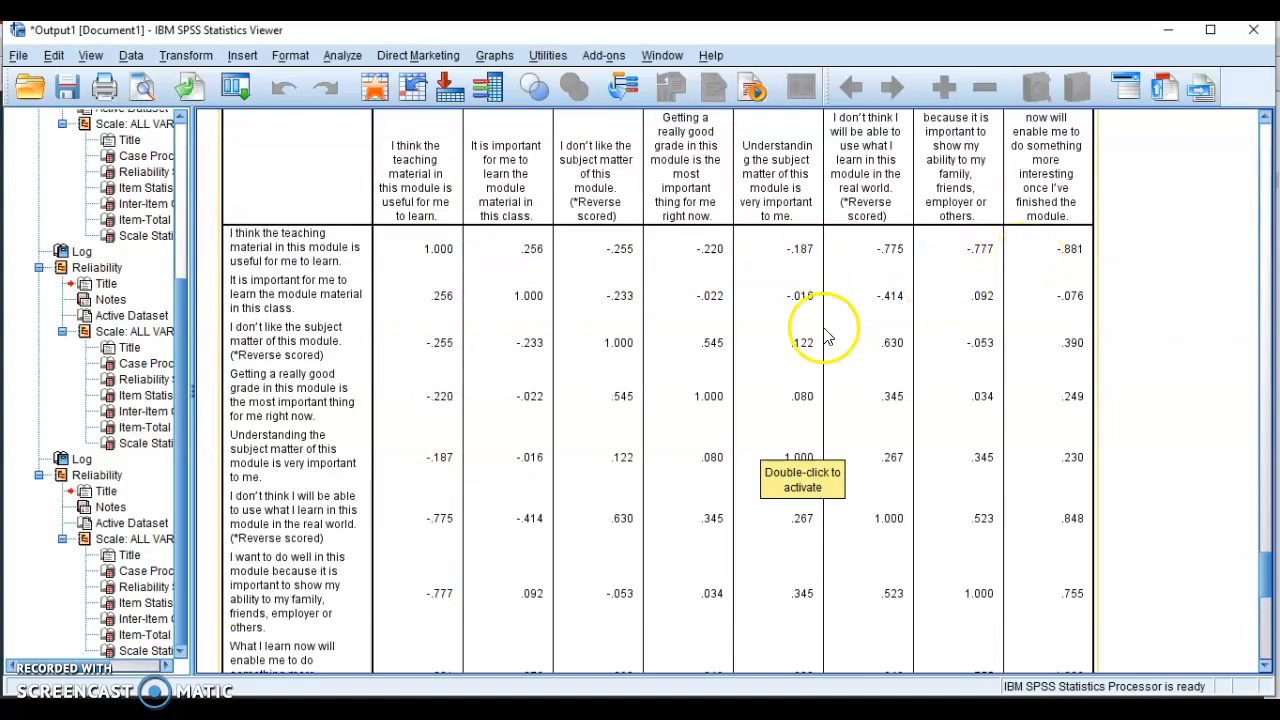
scroll(828, 338, "up", 1)
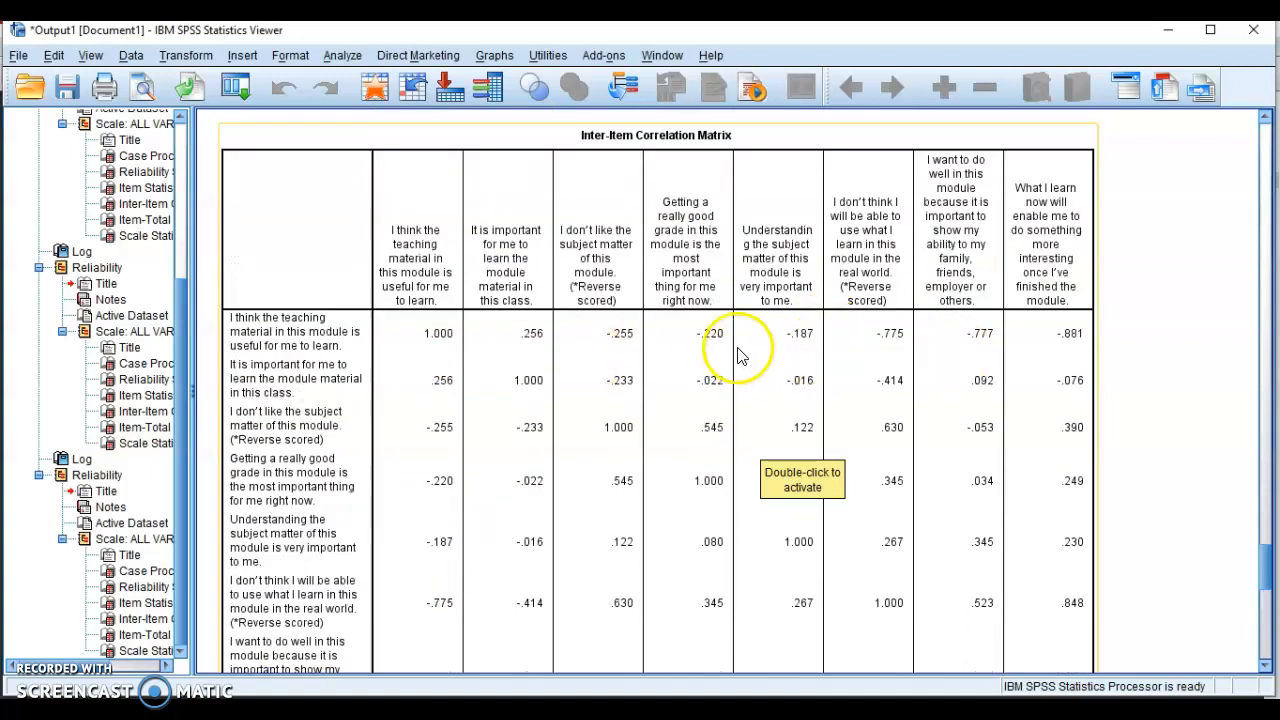
scroll(435, 343, "up", 9)
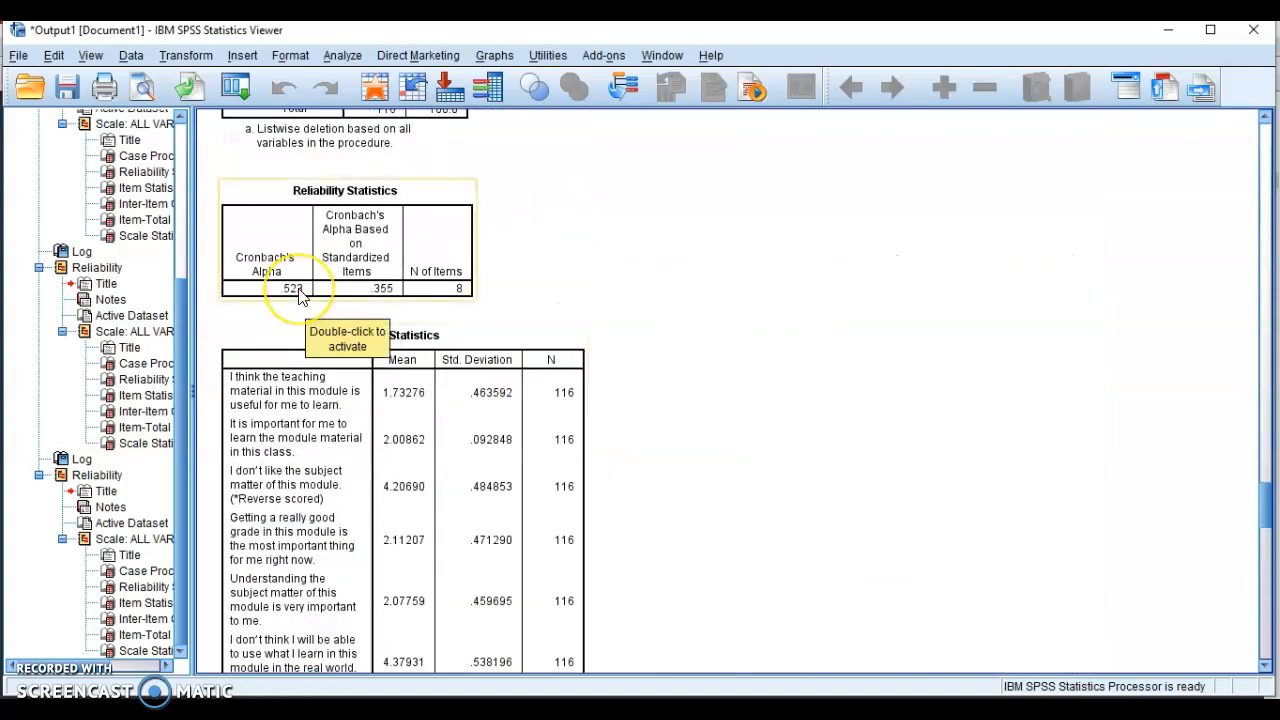
scroll(651, 337, "down", 10)
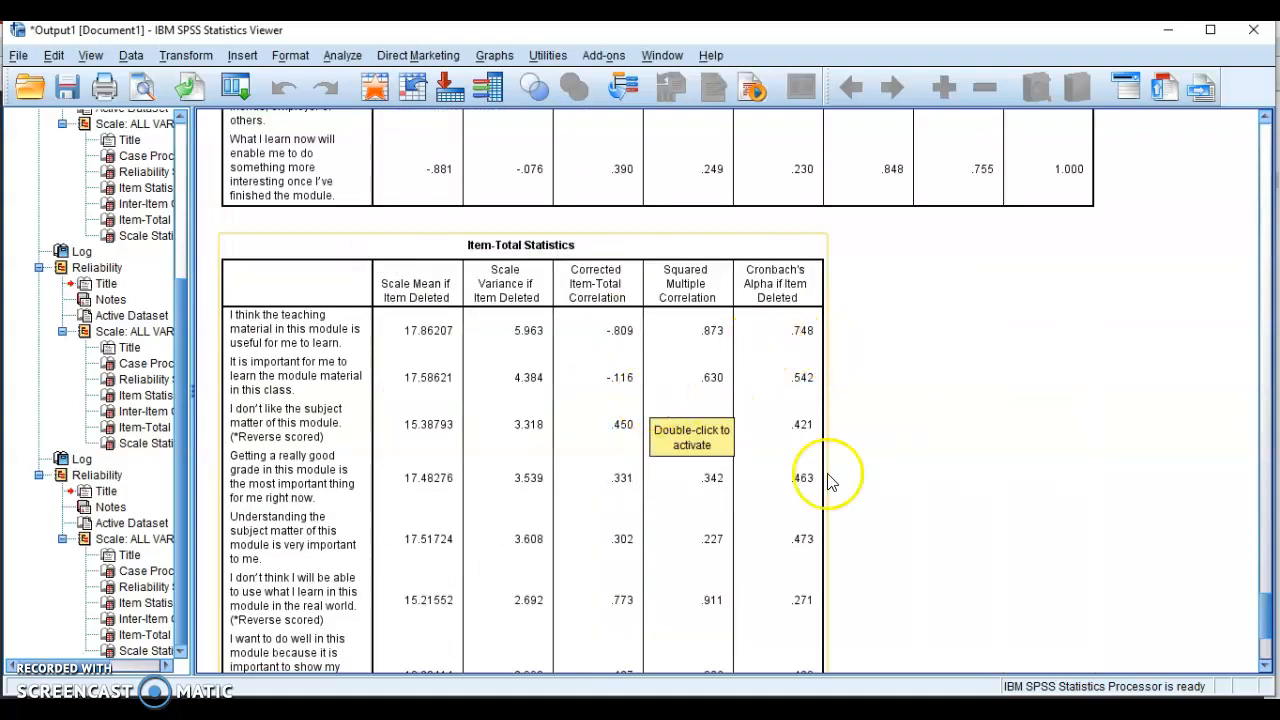
Switch to Adobe Reader for the Reliability Analysis – Example 3 slide, and bring up the 4-13-Reliability_Analysis.sav dataset in SPSS.
key("alt+Tab")
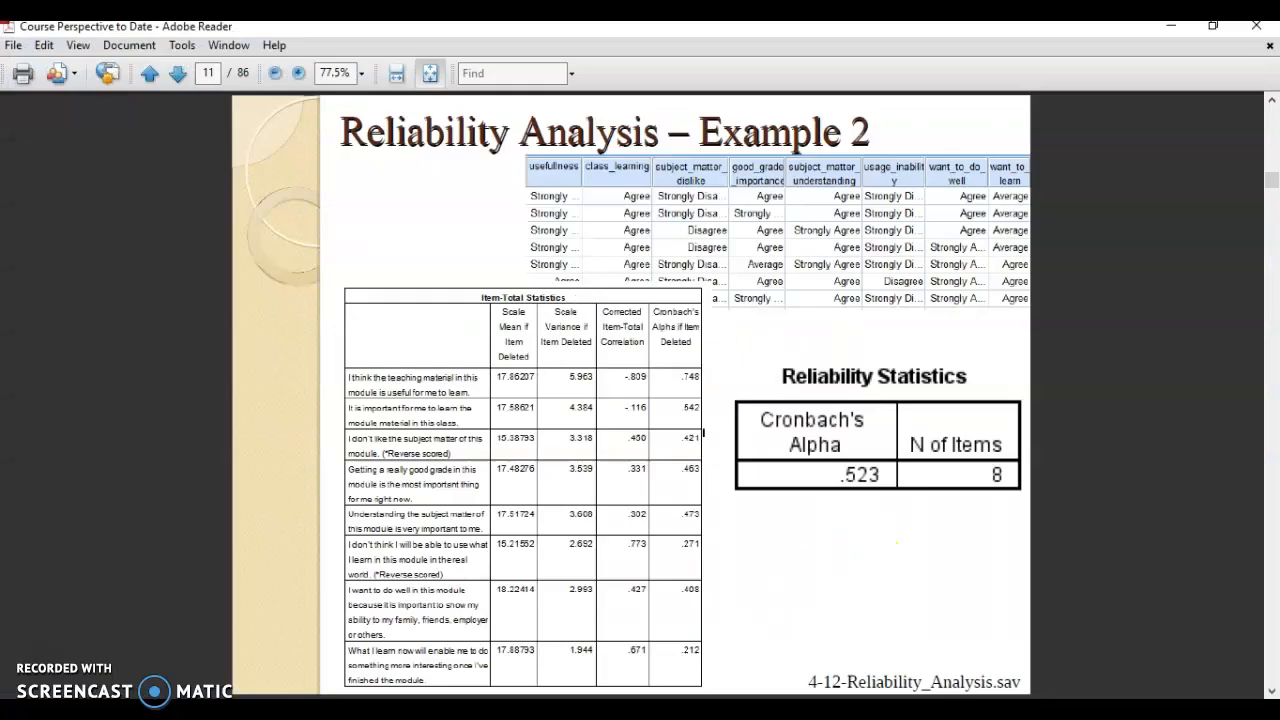
scroll(614, 449, "down", 1)
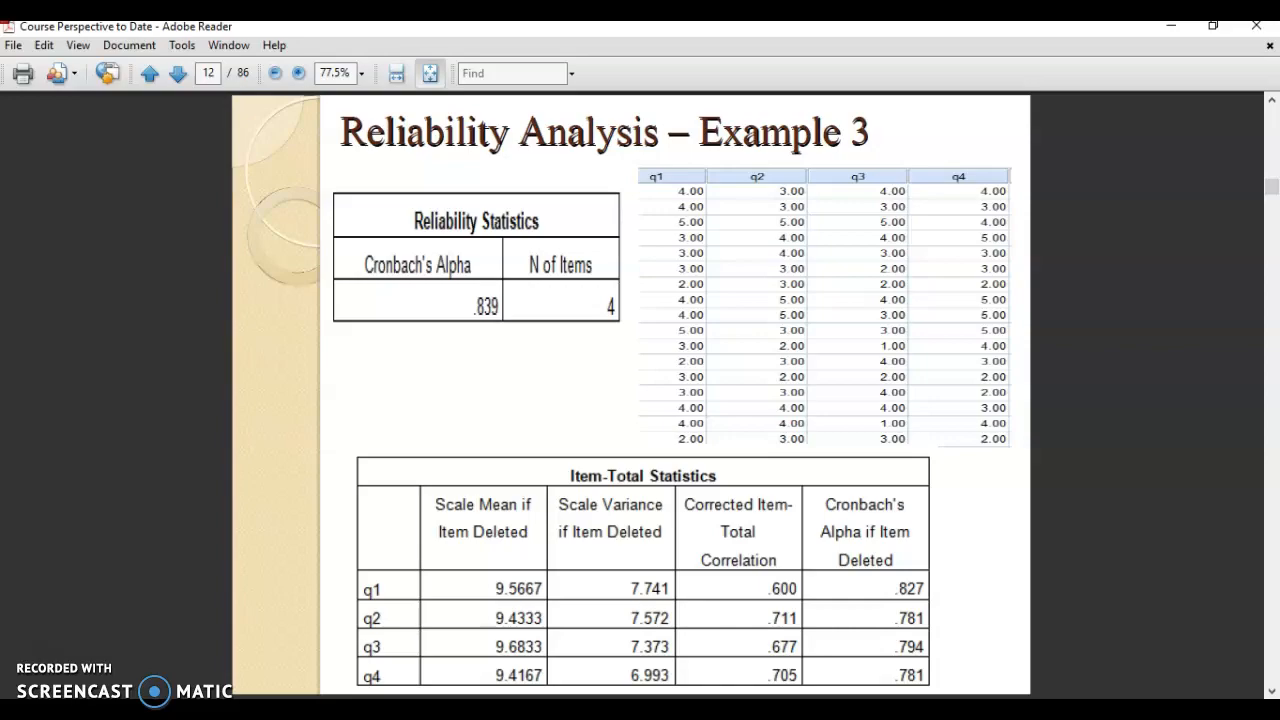
mouse_move(823, 712)
left_click(920, 645)
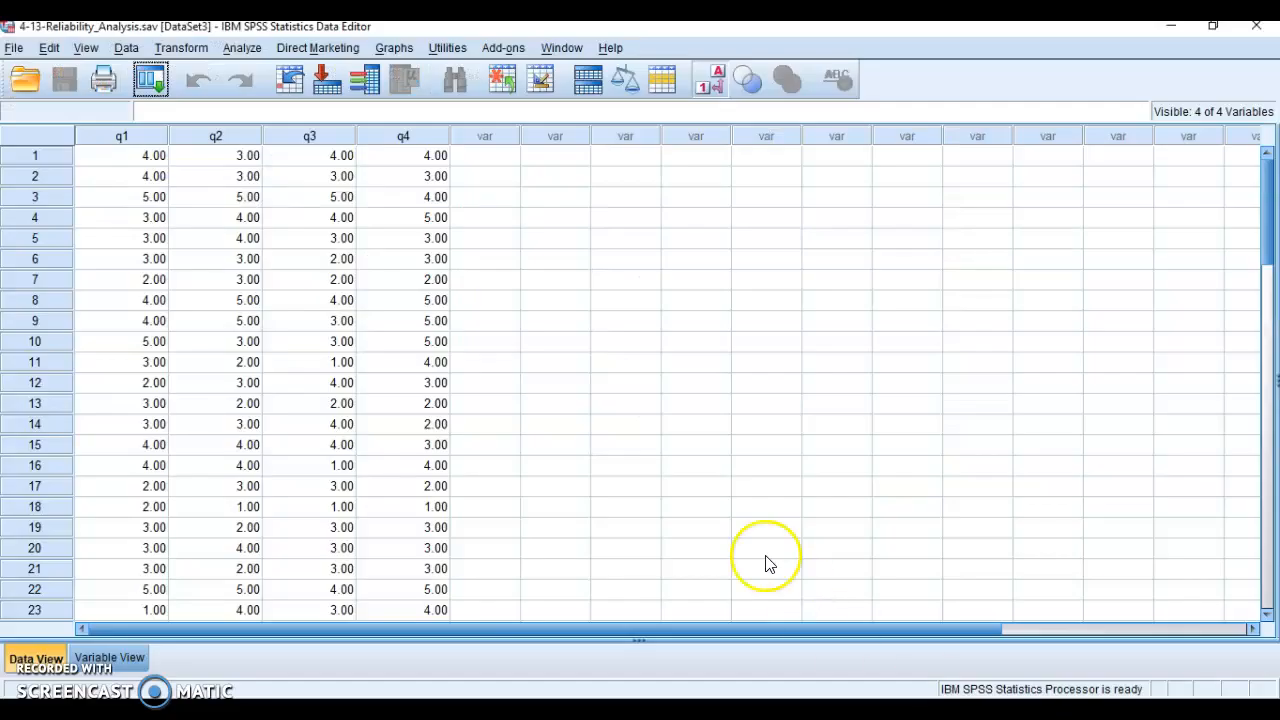
Review the variable definitions of q1 to q4 and browse through their data rows.
left_click(112, 659)
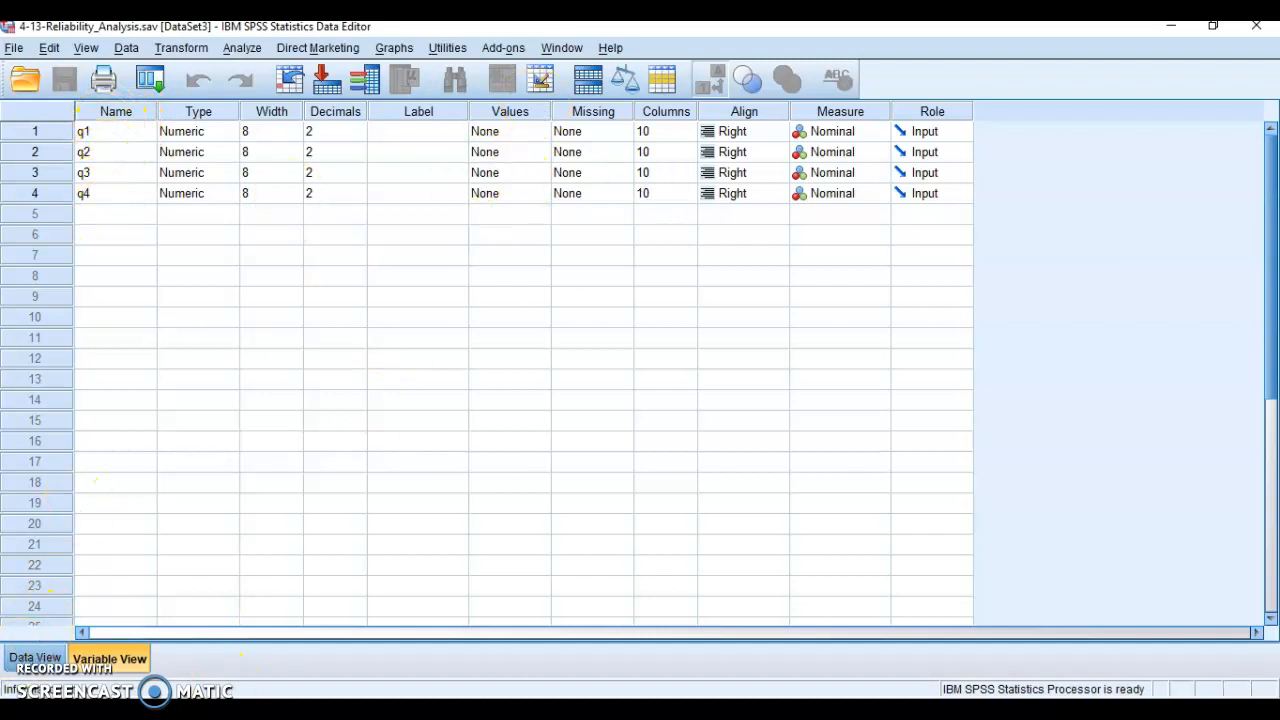
left_click(35, 658)
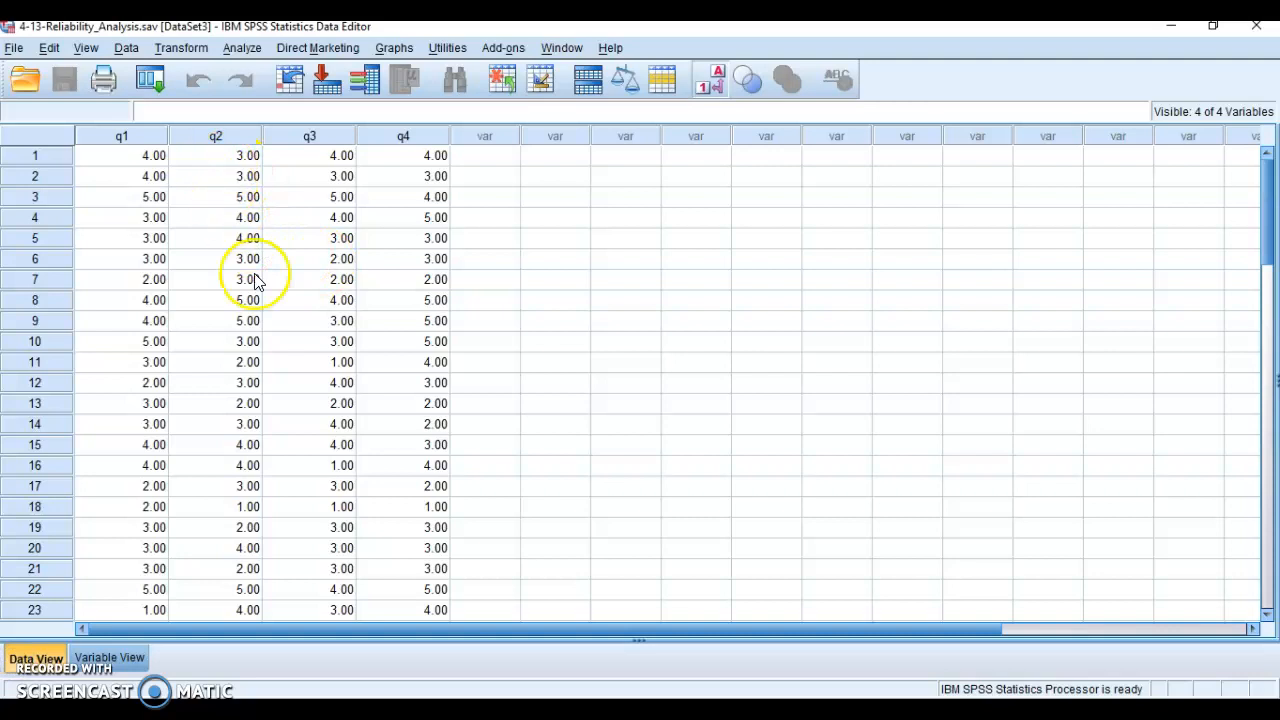
scroll(343, 400, "down", 12)
scroll(343, 403, "up", 12)
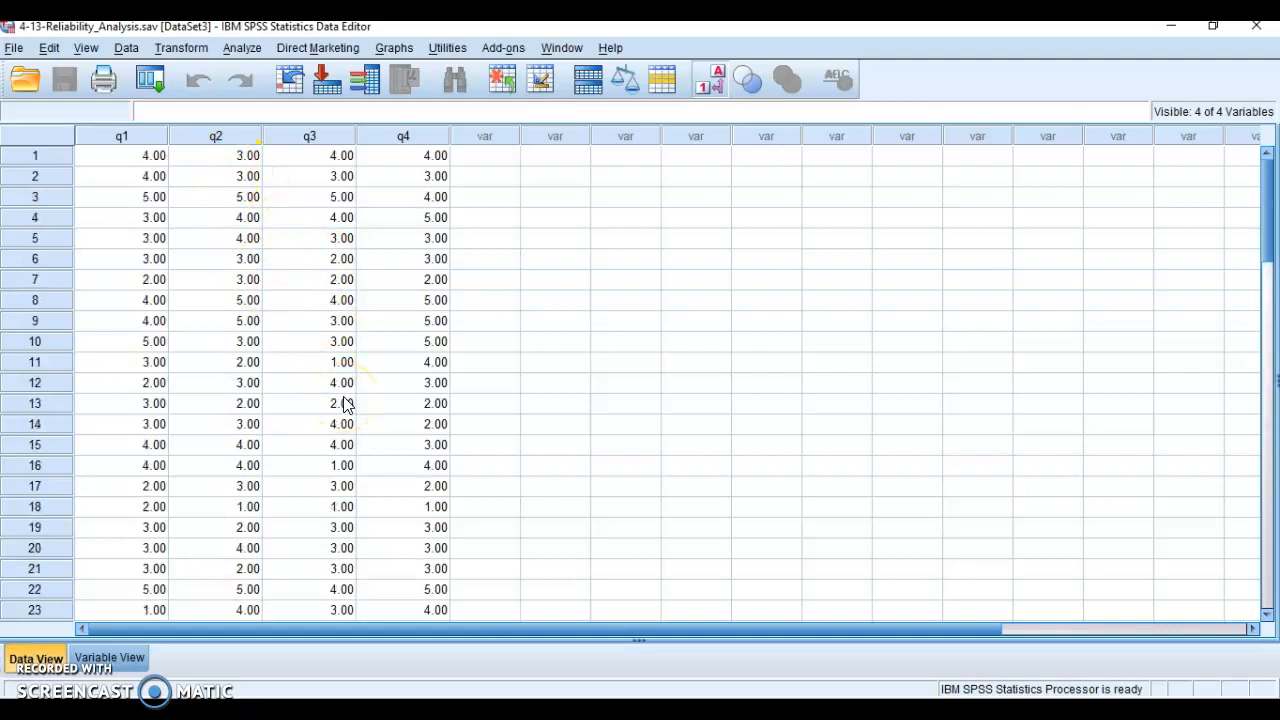
Set up a reliability analysis with q1, q2, q3 and q4 as its items.
left_click(241, 52)
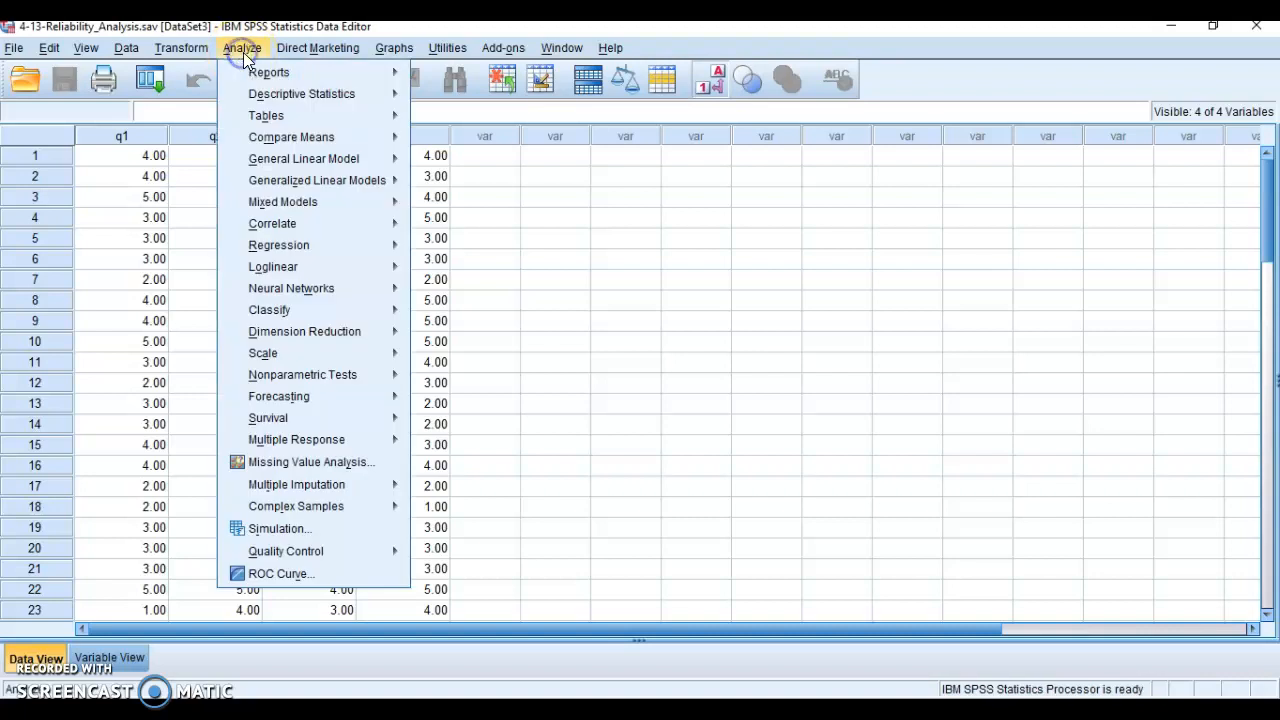
mouse_move(329, 244)
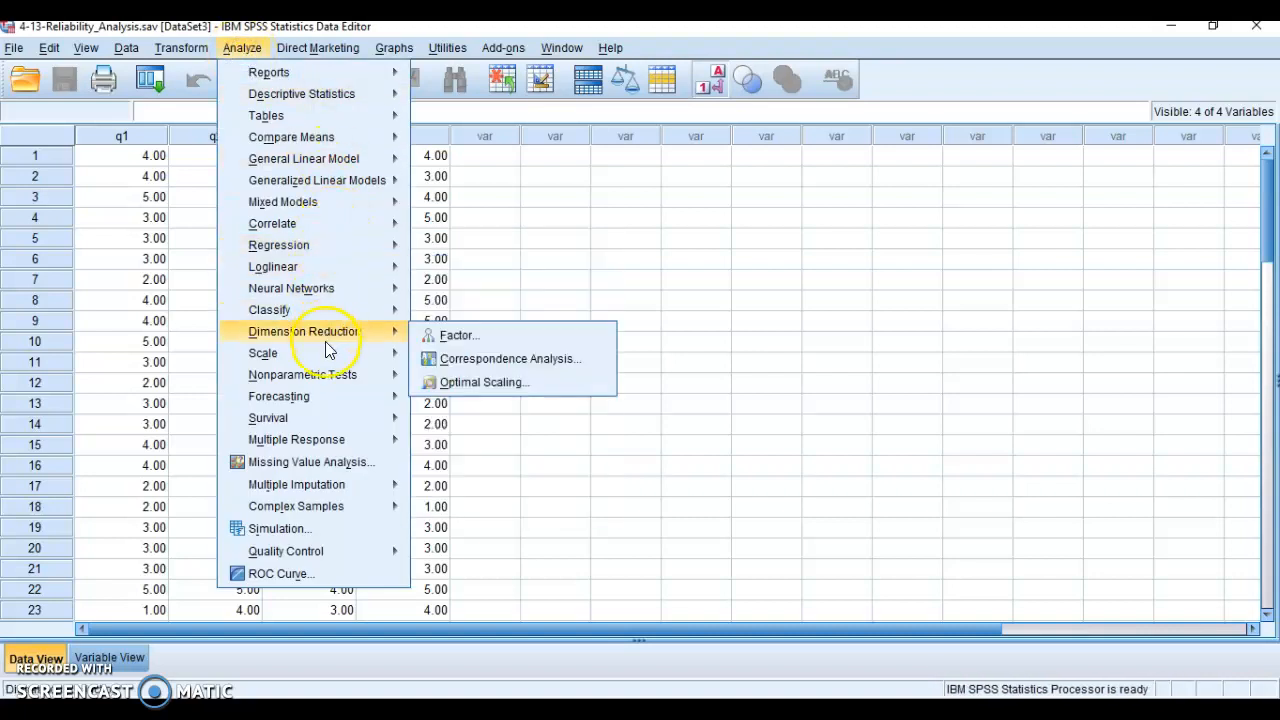
mouse_move(334, 352)
left_click(566, 358)
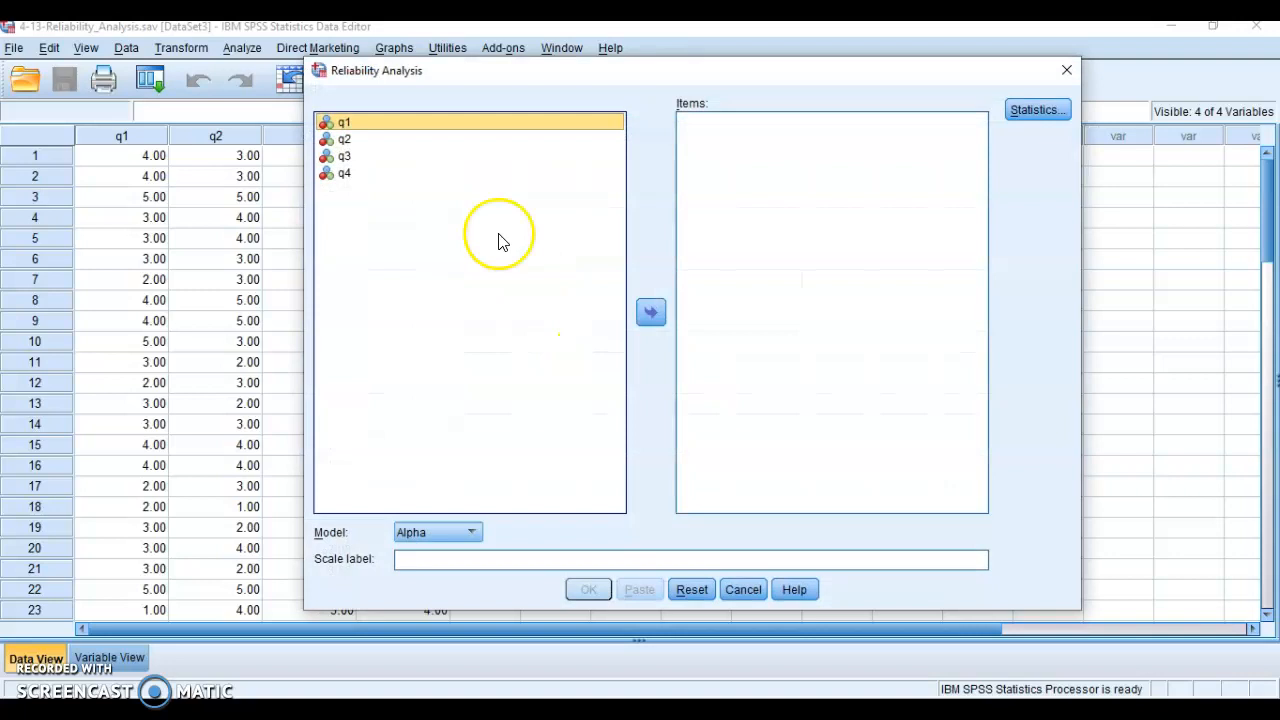
left_click(349, 172, "shift")
left_click_drag(349, 172, 725, 170)
Request descriptives for item, scale and scale if item deleted plus inter-item correlations, and run the q1–q4 analysis.
left_click(1036, 110)
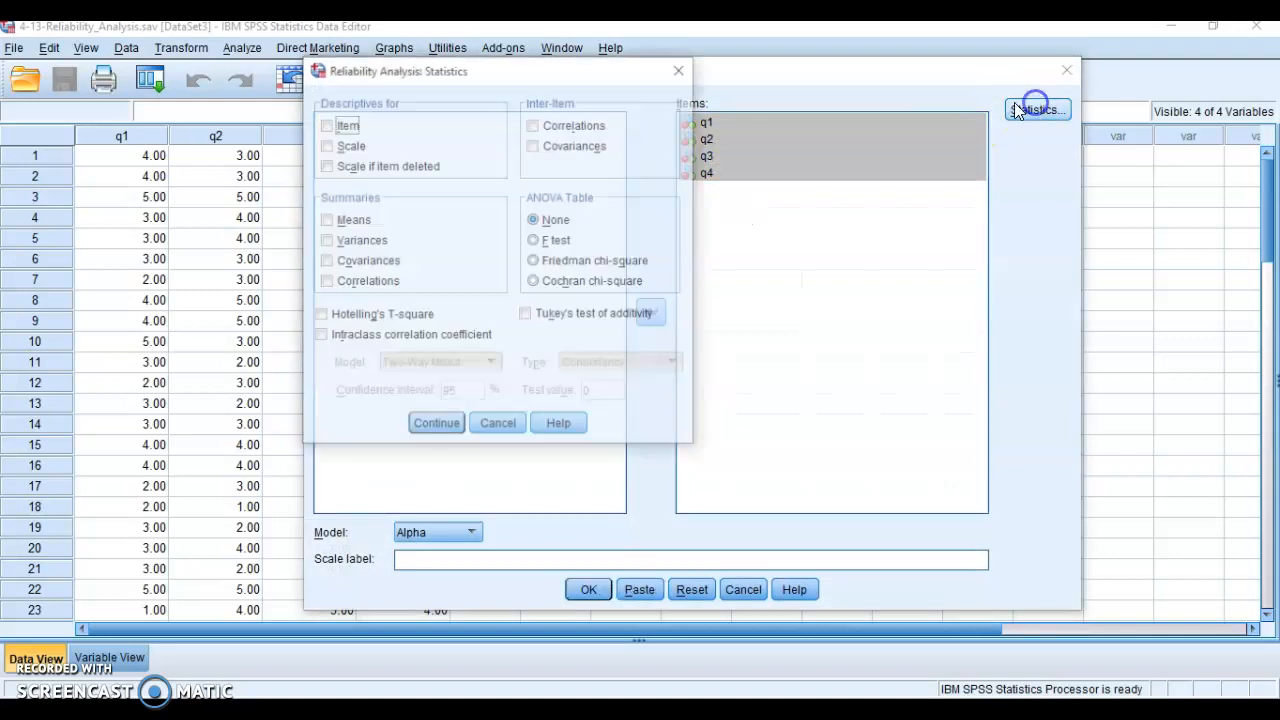
left_click(559, 130)
left_click(446, 432)
left_click(590, 587)
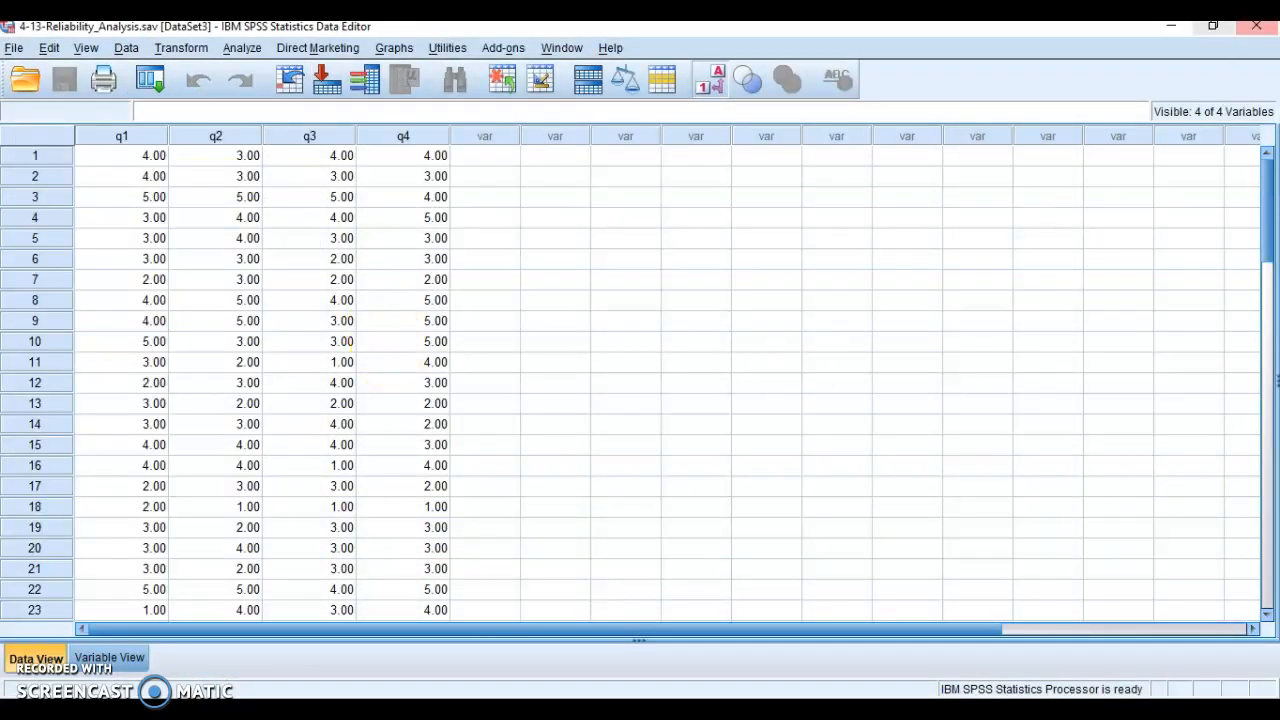
Return to the output and examine the overall Cronbach's alpha, the Inter-Item Correlation Matrix and the Item-Total Statistics for q1 to q4.
left_click(1182, 29)
scroll(320, 400, "down", 3)
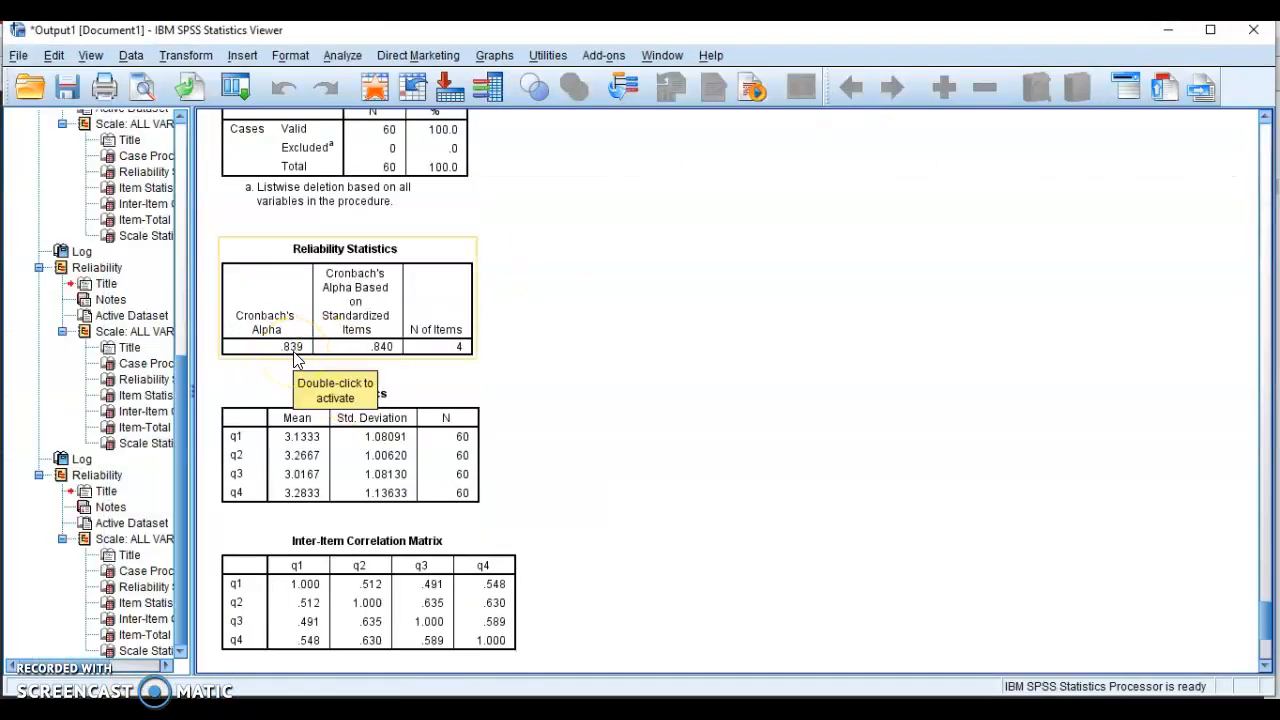
scroll(300, 370, "down", 3)
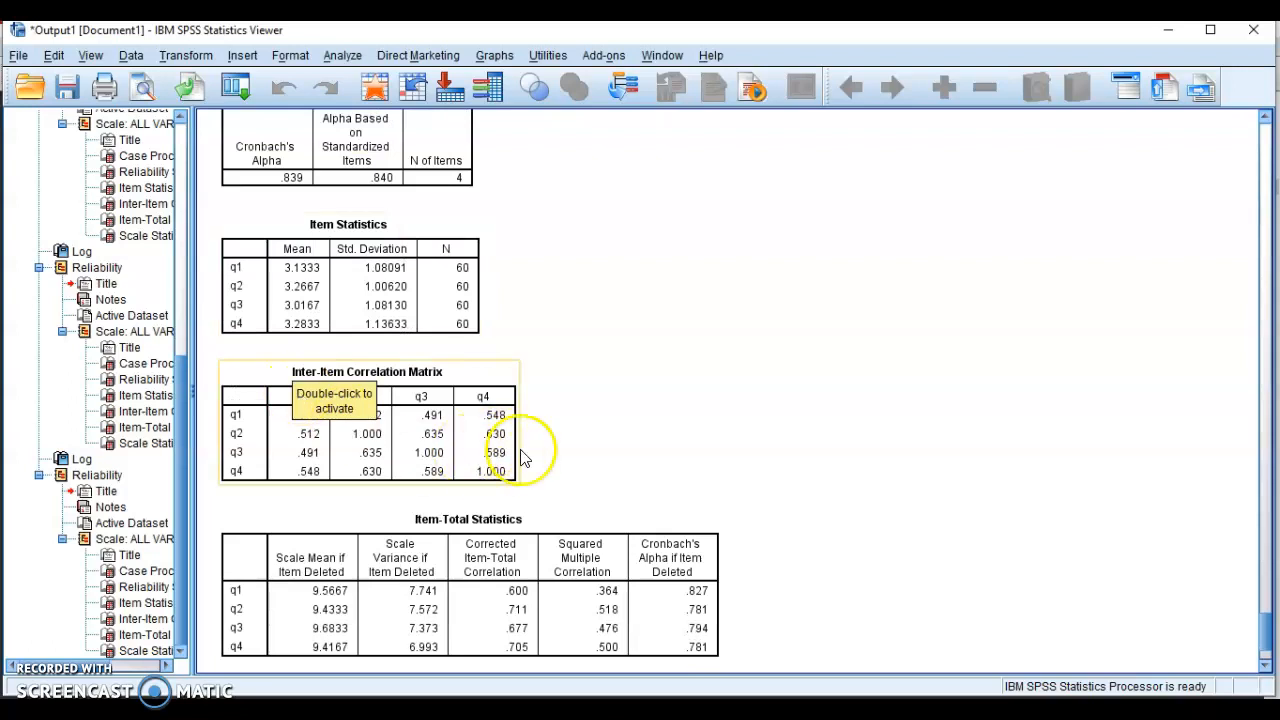
scroll(530, 455, "down", 2)
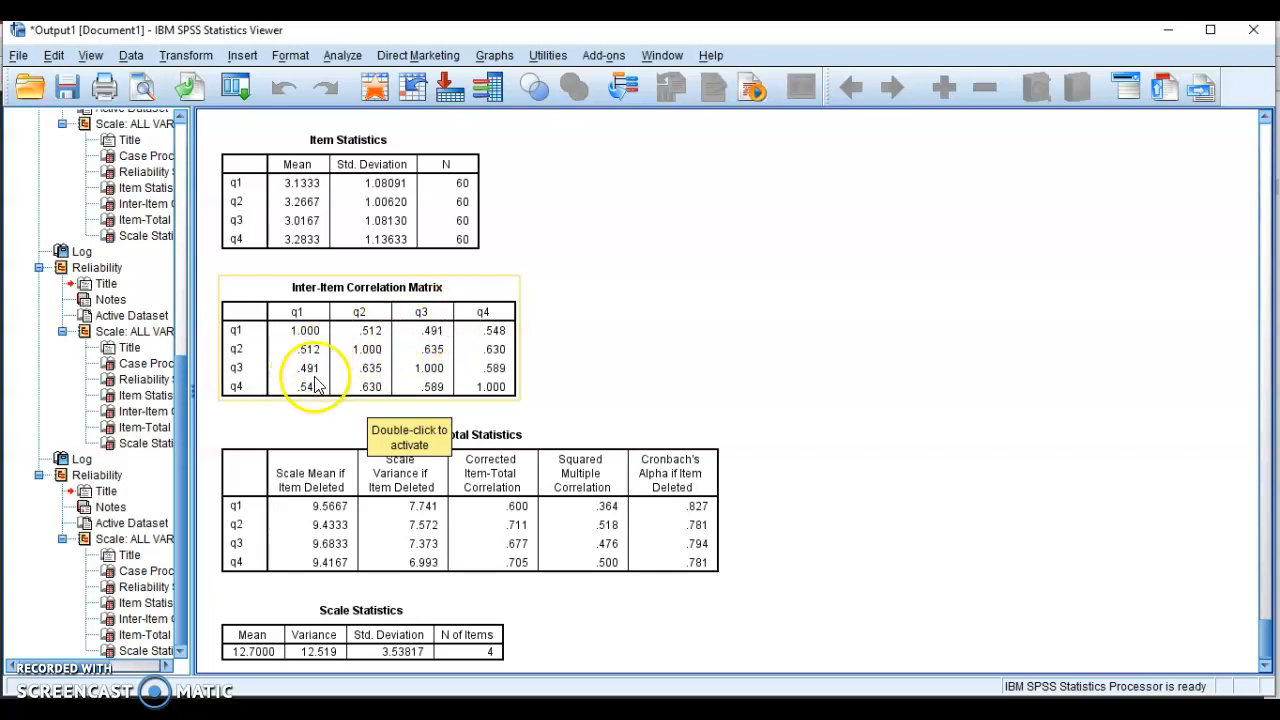
scroll(400, 465, "down", 1)
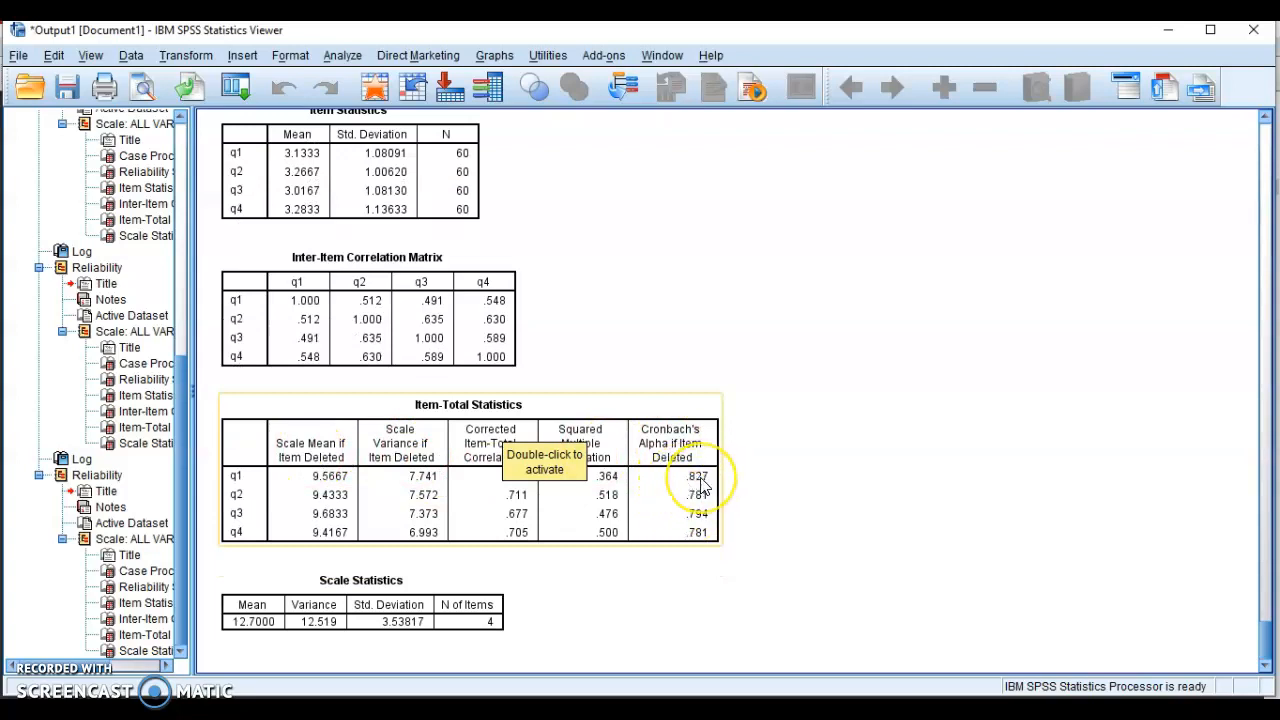
Compare the overall Cronbach's alpha of q1 to q4 with each item's alpha if deleted, and recheck the inter-item correlations.
scroll(701, 486, "up", 6)
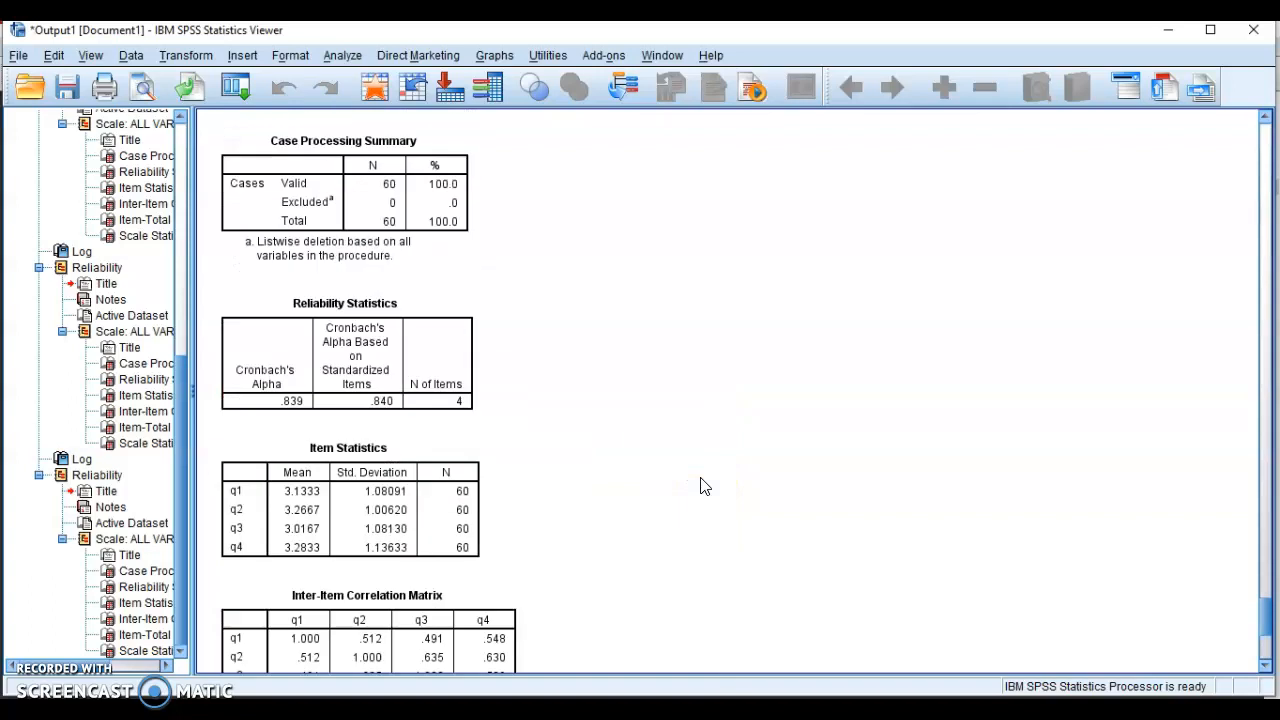
left_click(290, 412)
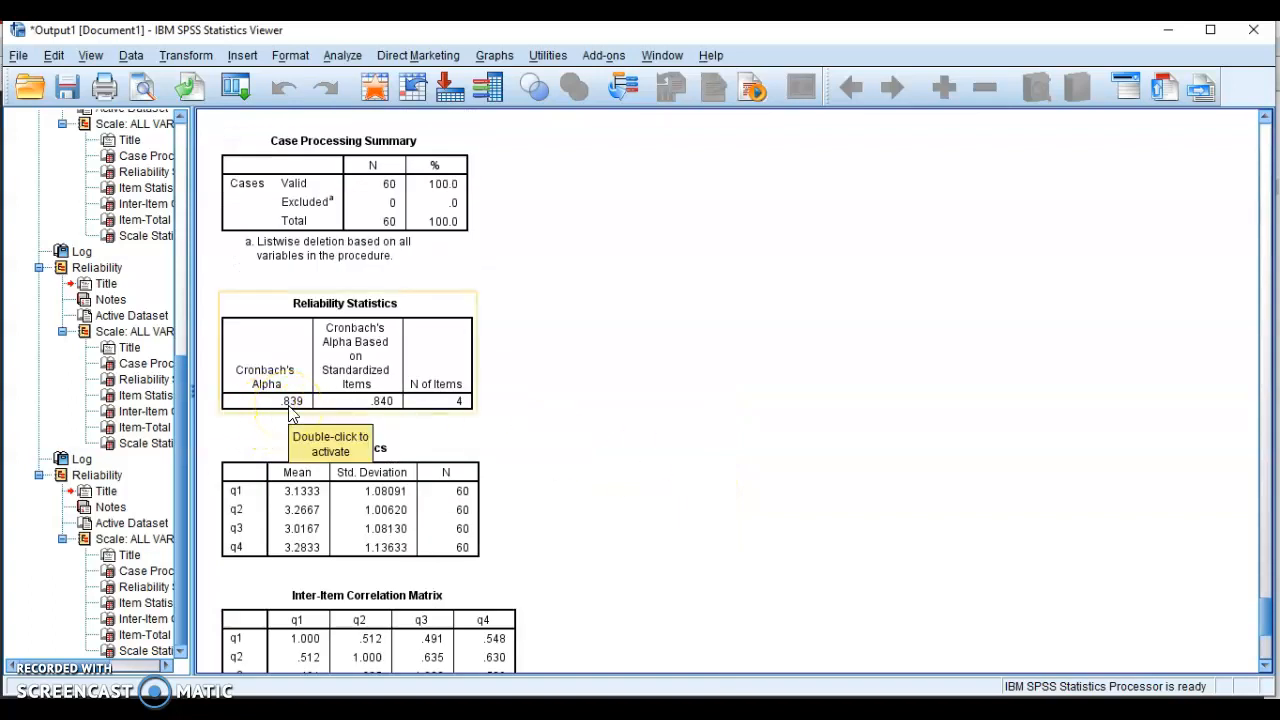
scroll(290, 412, "down", 6)
left_click(679, 435)
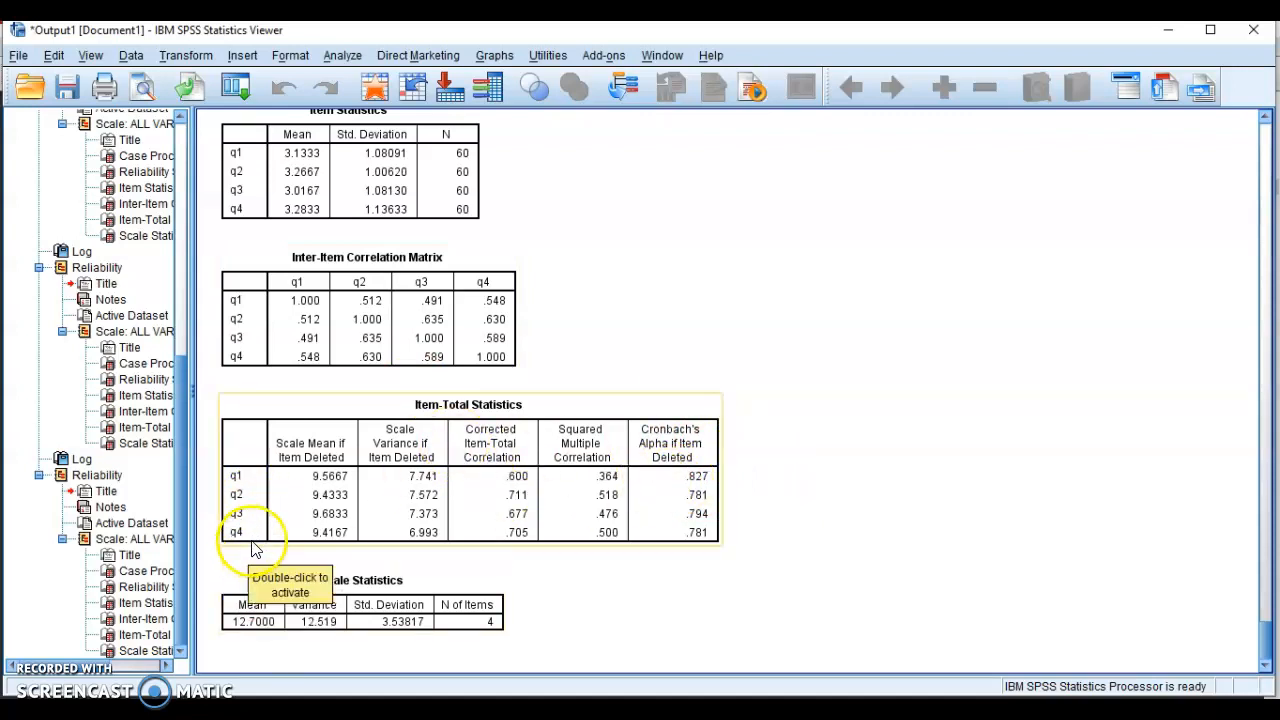
scroll(300, 470, "up", 2)
scroll(300, 420, "up", 2)
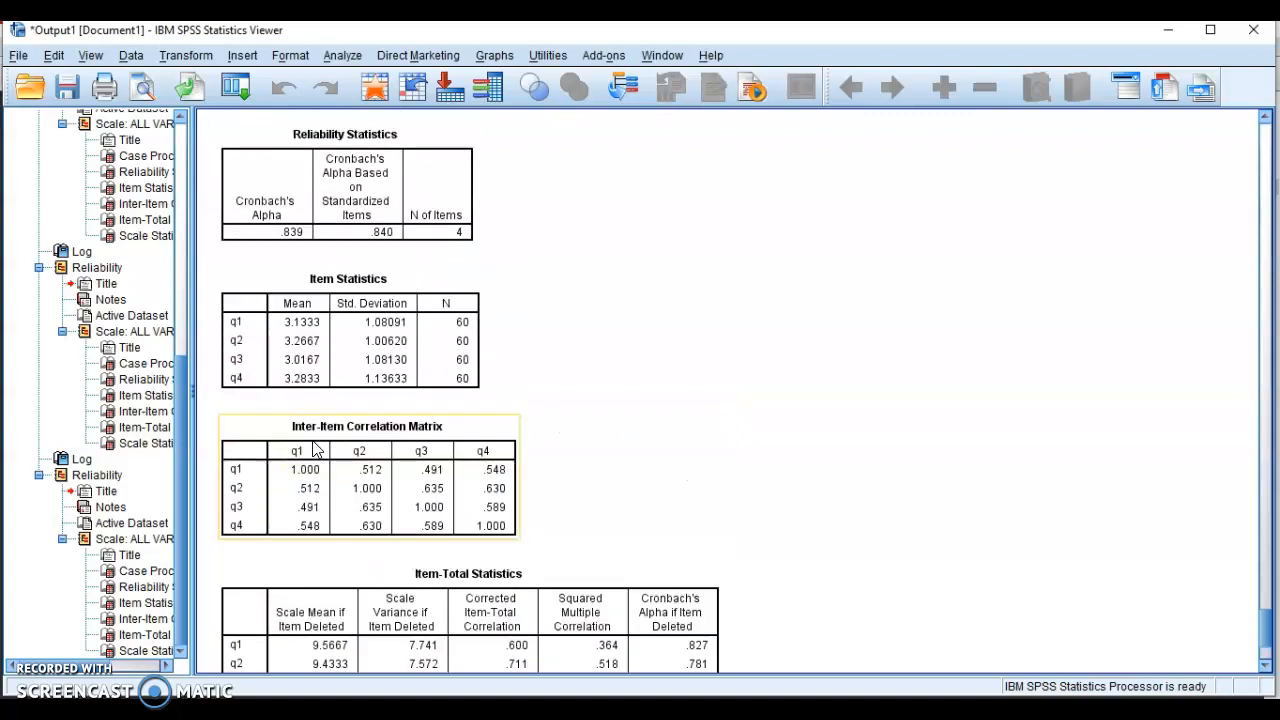
scroll(215, 450, "down", 4)
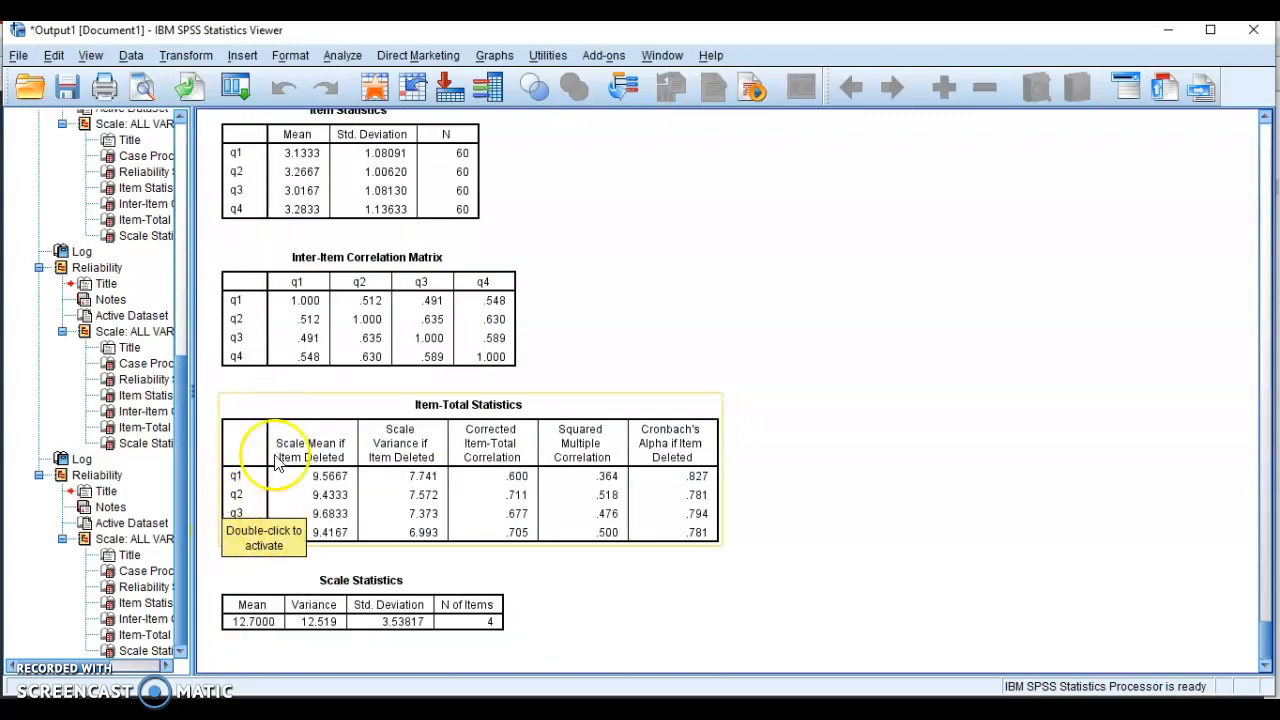
left_click(757, 457)
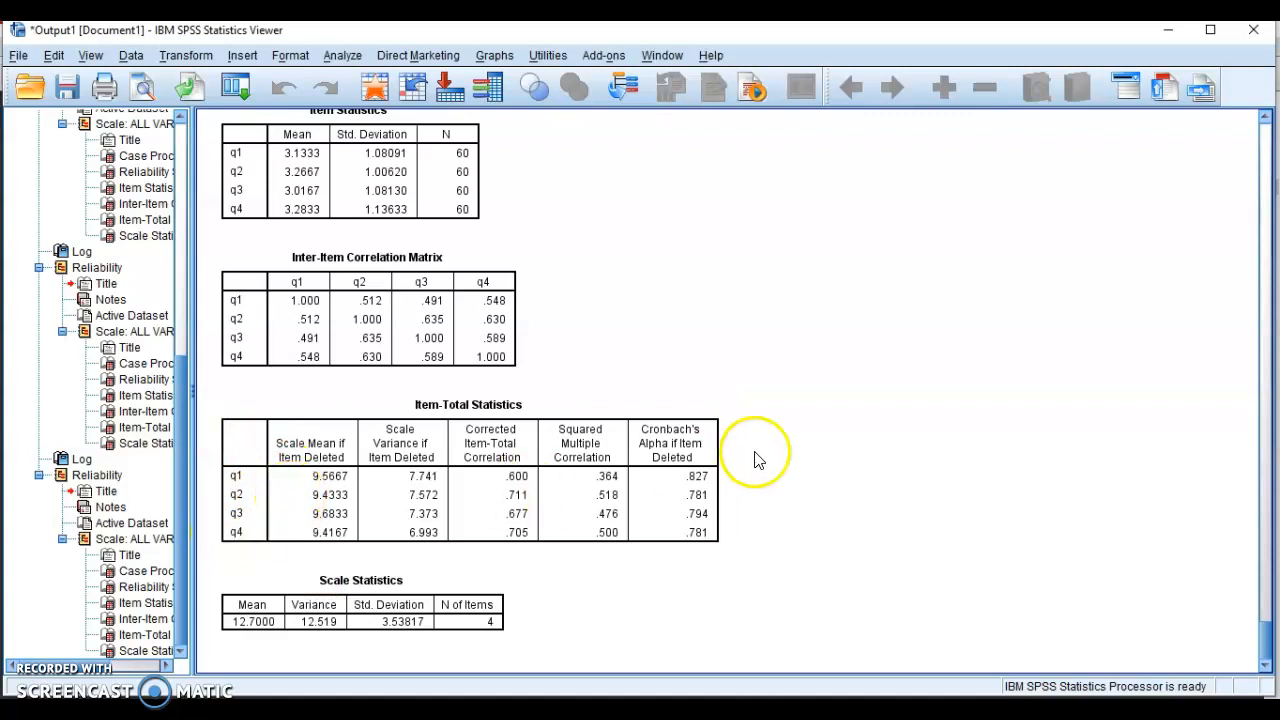
Switch to the Adobe Reader slides and go back to Reliability Analysis – Example 2.
left_click(1169, 30)
scroll(648, 428, "up", 2)
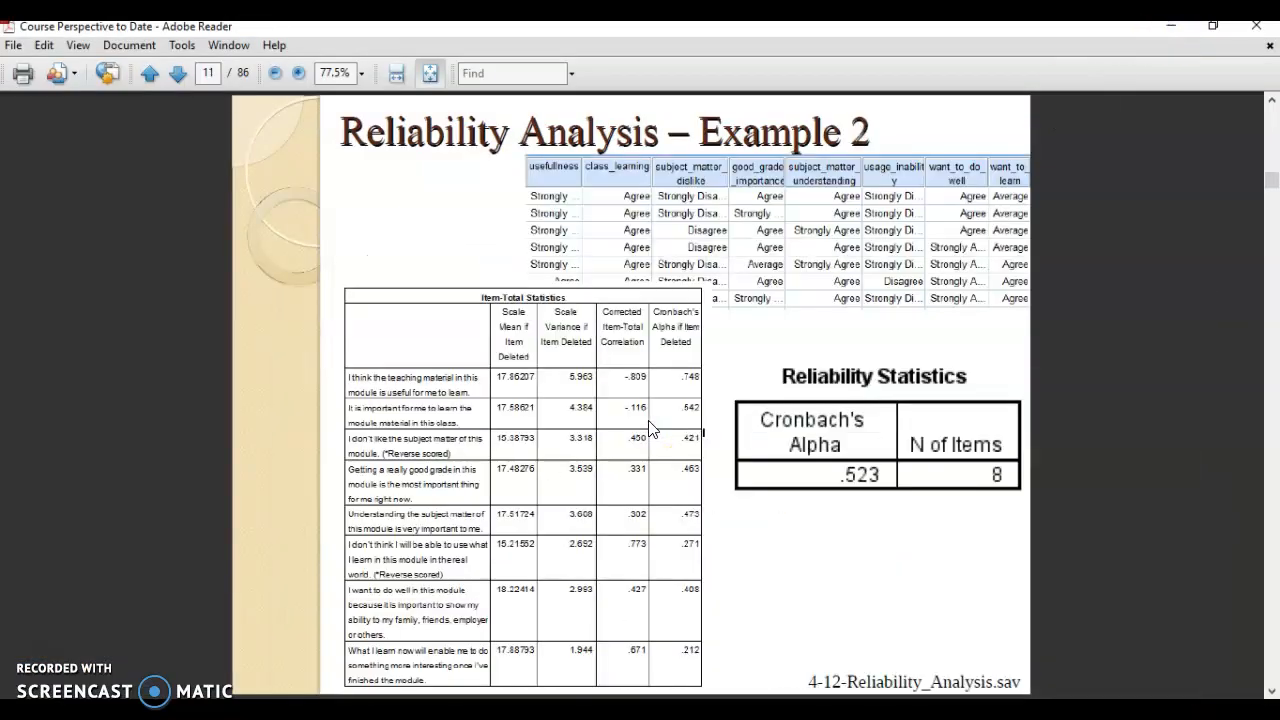